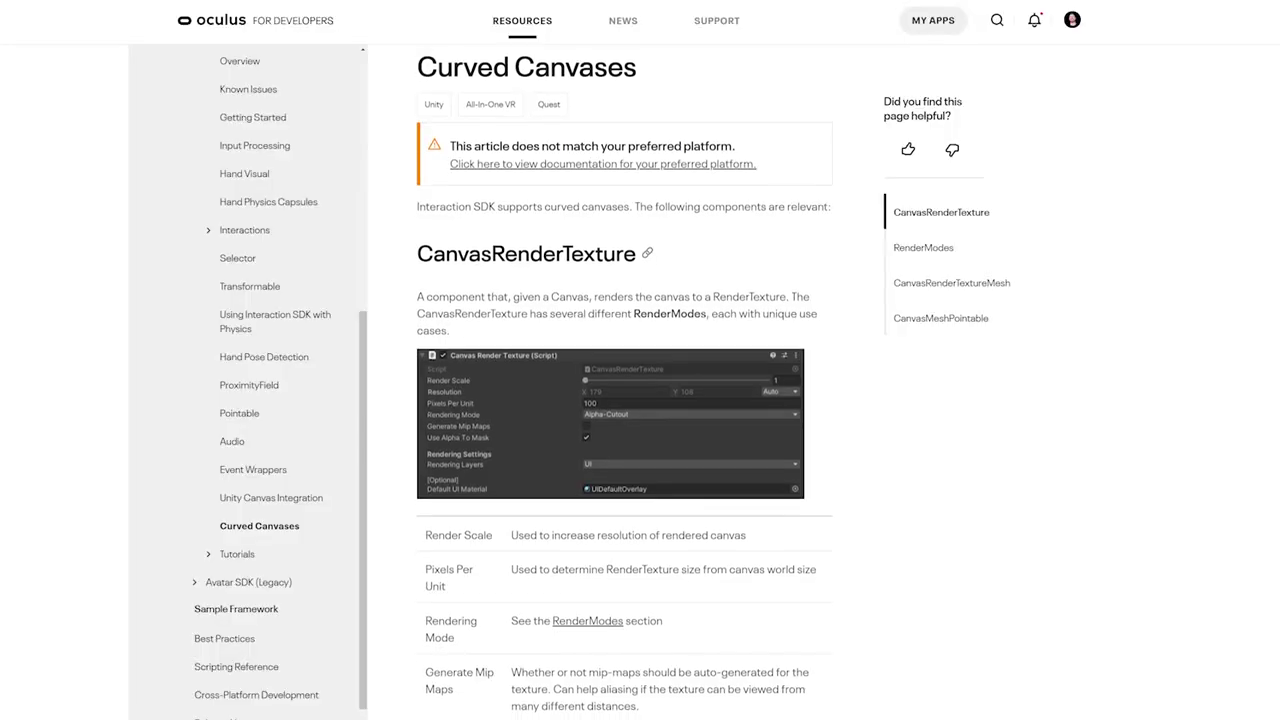
Step: Set the Curve Radius of DebugAreaCurved's Canvas Cylinder to 0.5 and inspect the curved canvas alongside the Interaction SDK documentation
scroll(624, 380, down, 1)
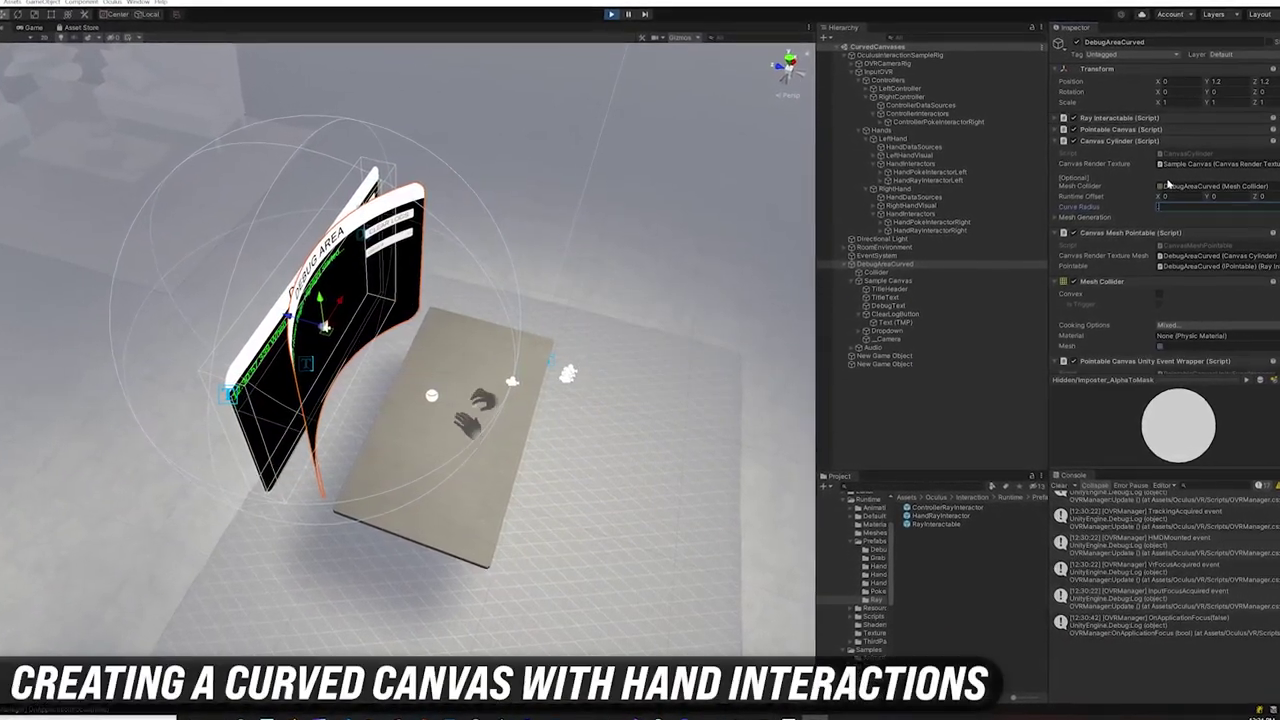
text(0.5)
alt+drag(700, 440, 551, 390)
scroll(551, 390, up, 5)
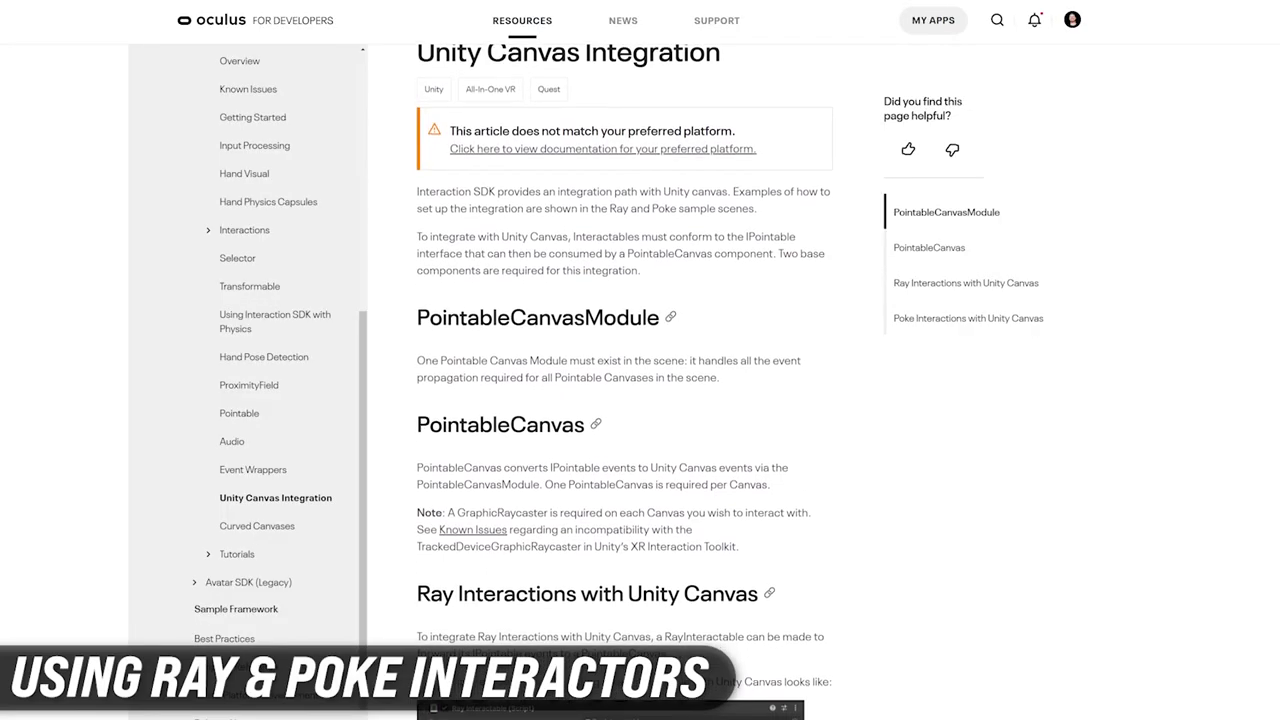
scroll(624, 380, down, 1)
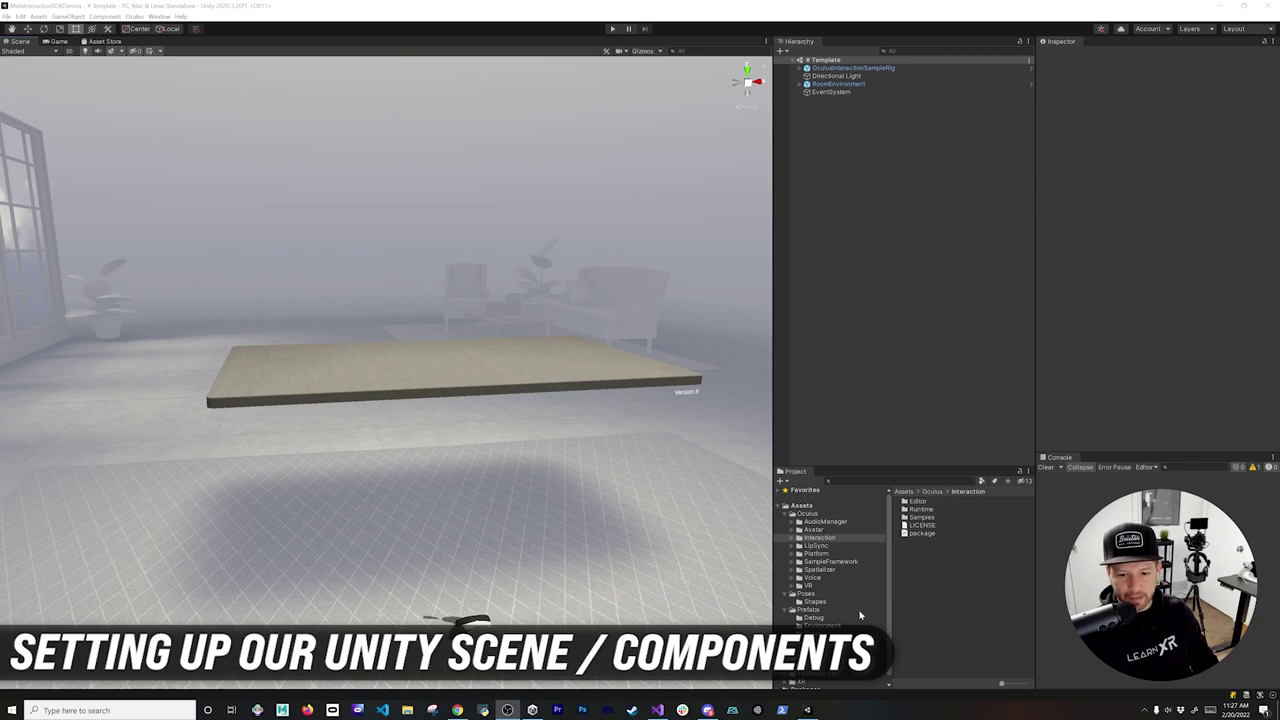
Step: Create a scene named CurvedCanvases from a copy of the # Template scene and open it
scroll(860, 614, down, 1)
click(808, 642)
click(926, 502)
key(ctrl+d)
key(F2)
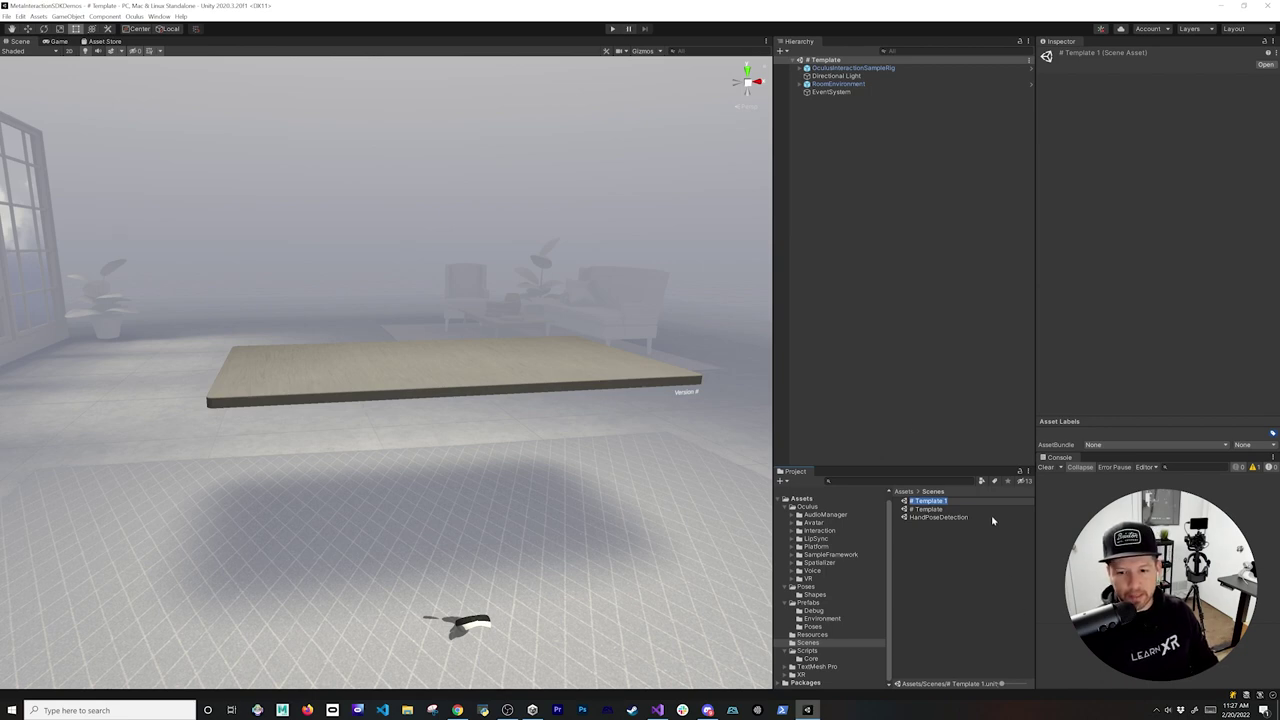
text(CurvedCanvases)
key(Return)
double_click(945, 509)
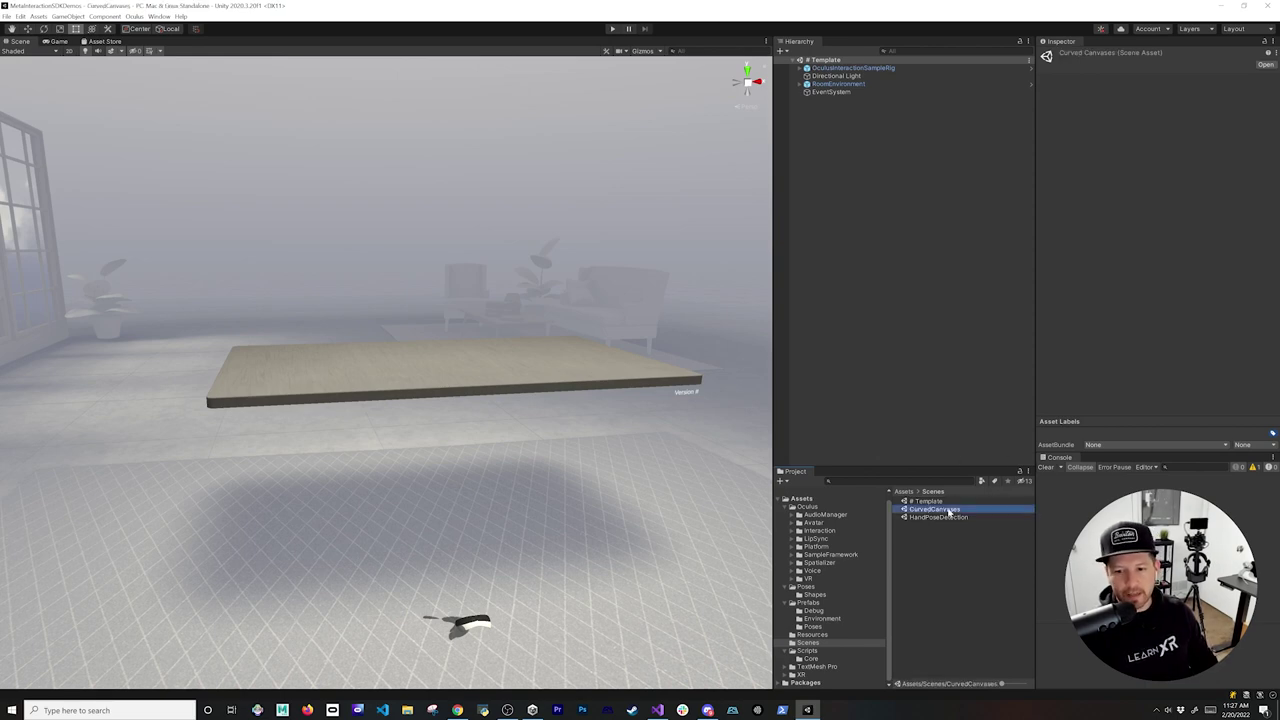
click(983, 148)
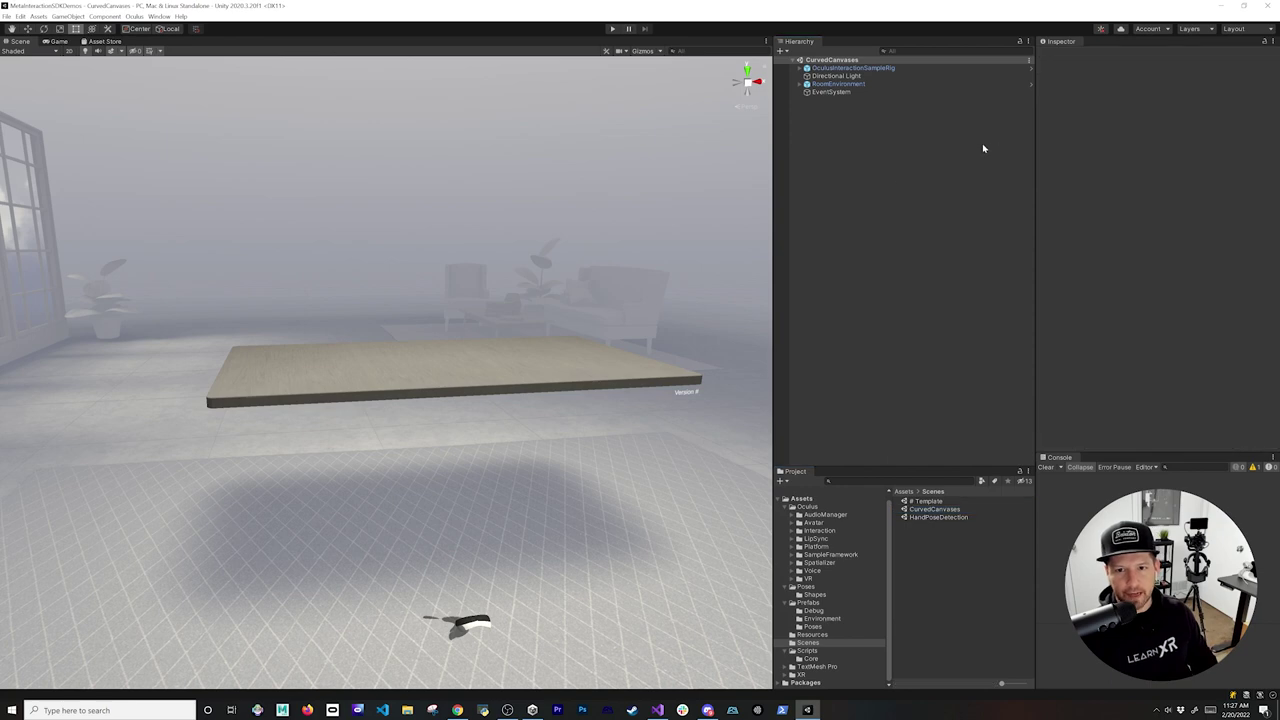
Step: Add the OculusInteractionSamplesRayCanvas prefab from the Oculus Interaction Samples Prefabs folder to the CurvedCanvases scene
click(791, 533)
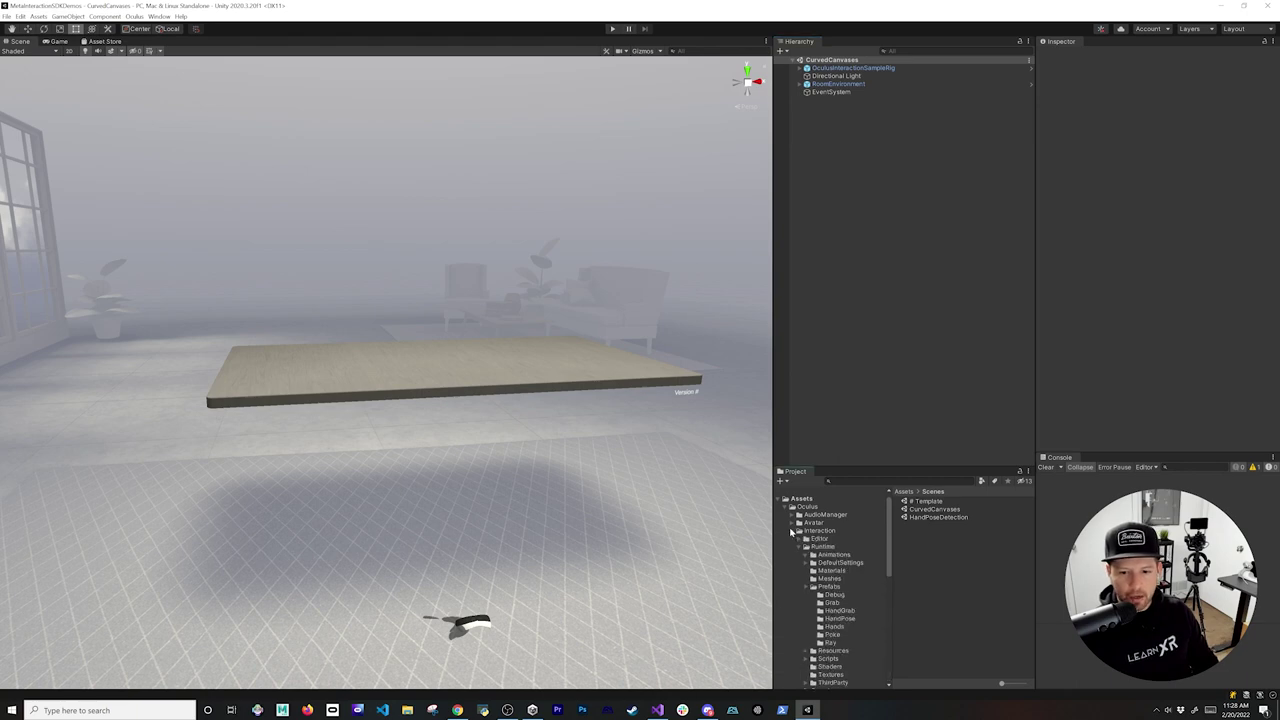
scroll(836, 588, down, 4)
scroll(840, 589, down, 2)
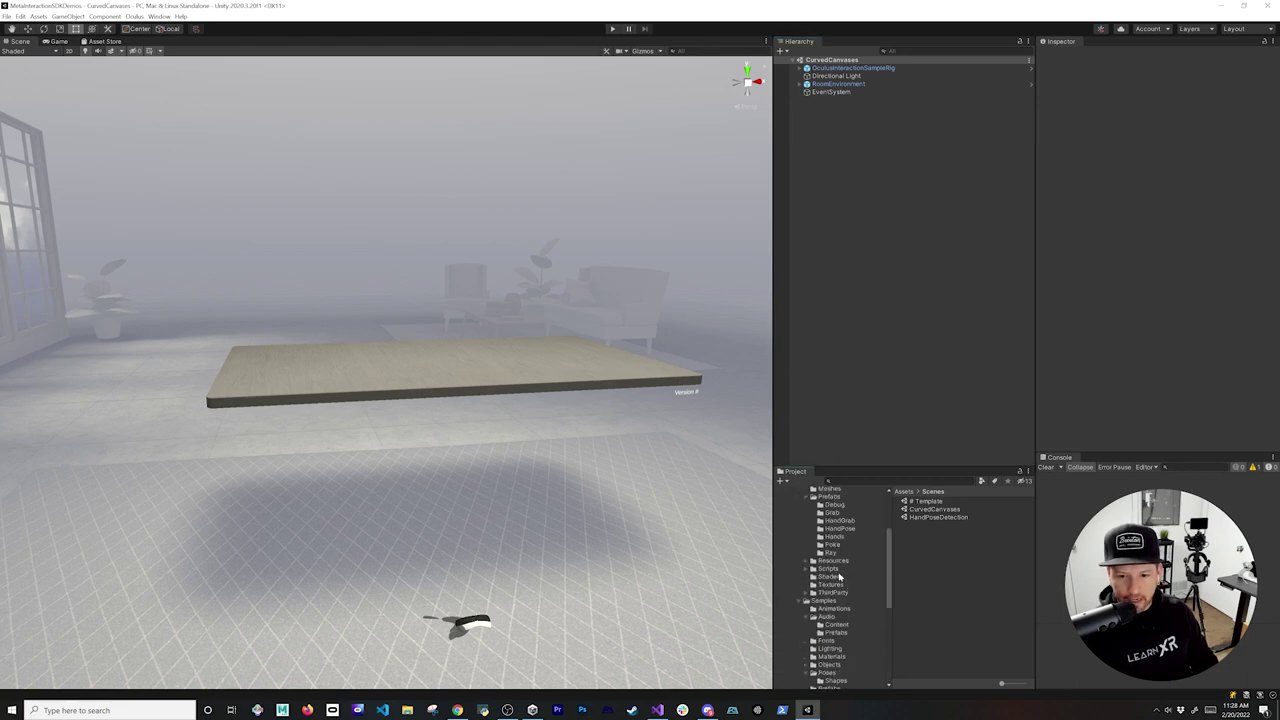
scroll(846, 560, down, 4)
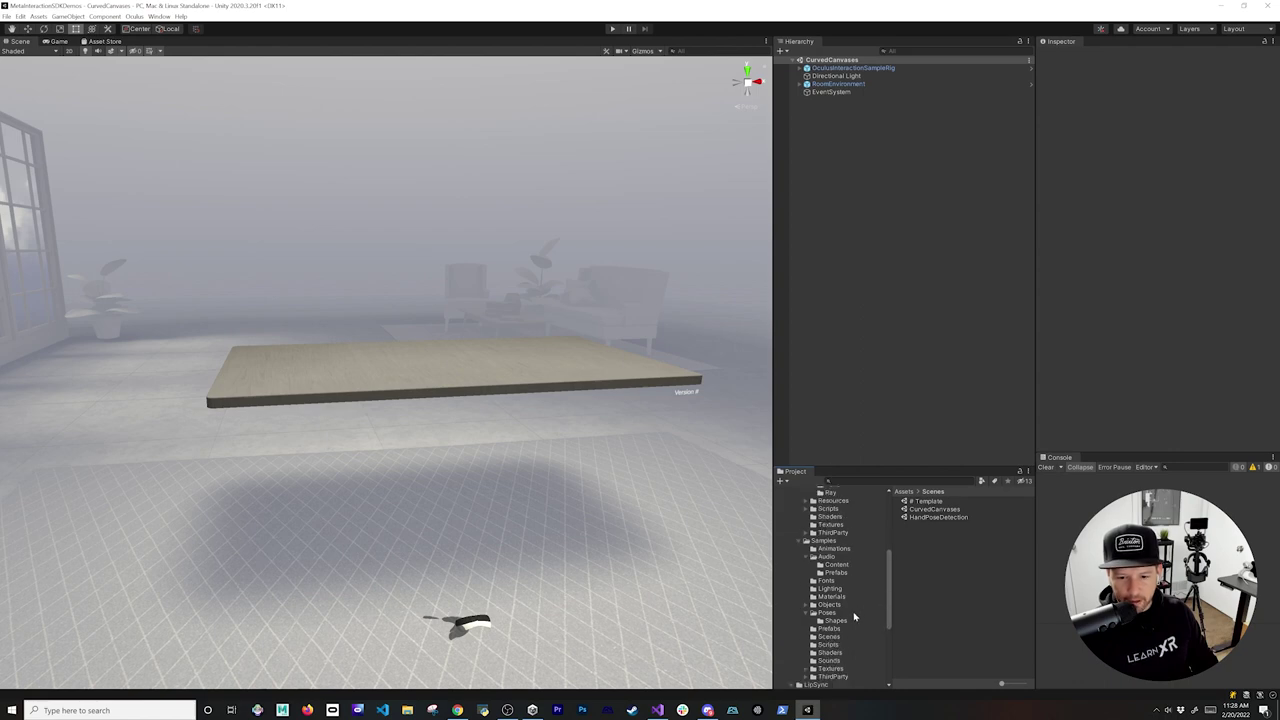
click(845, 629)
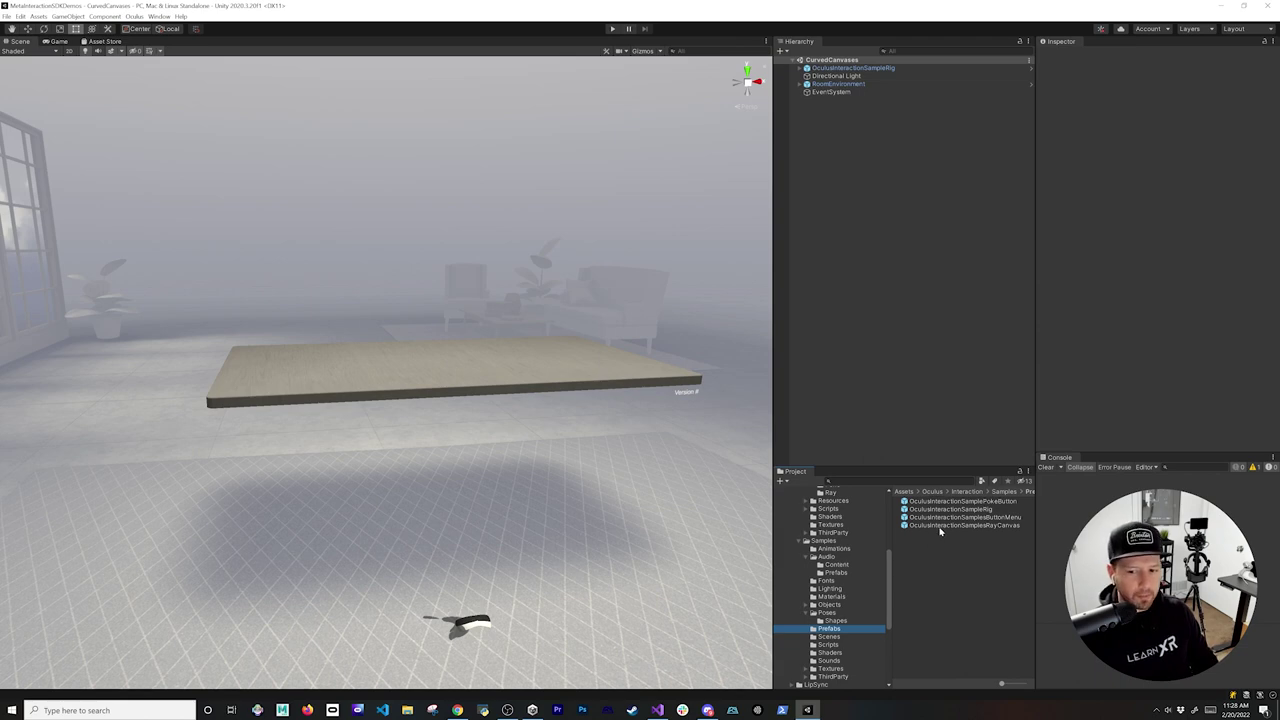
drag(942, 526, 881, 163)
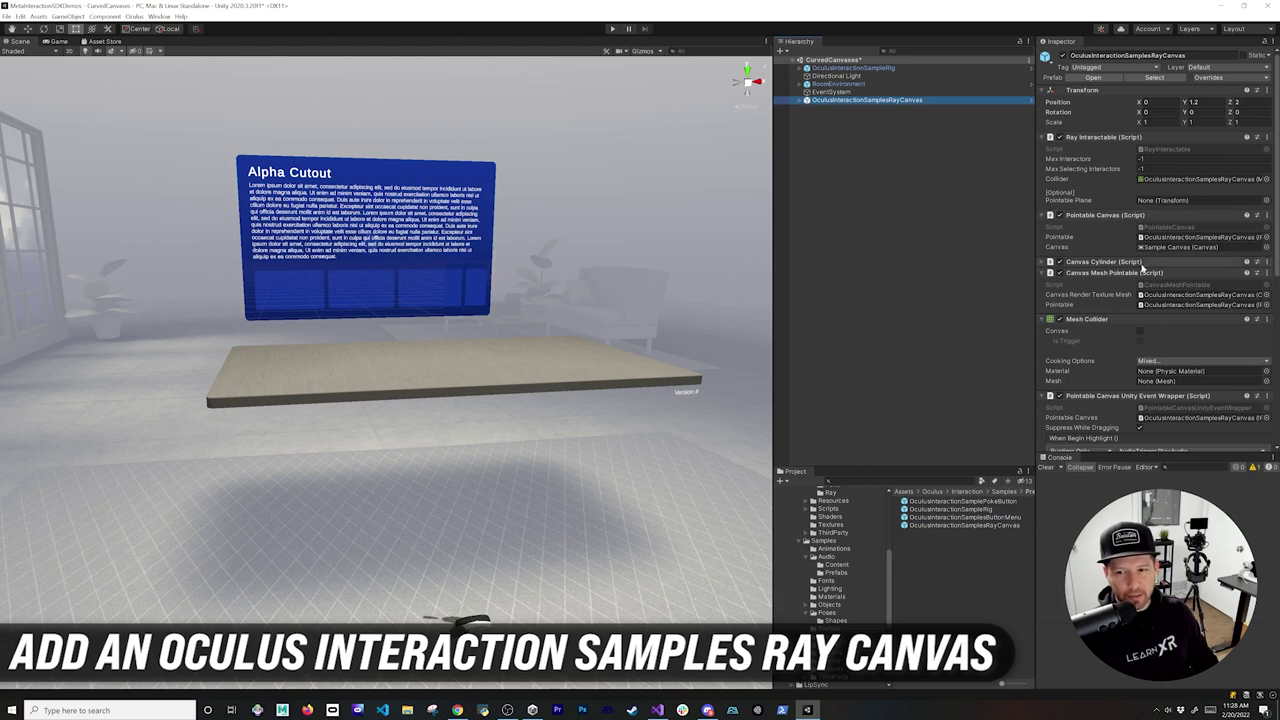
Step: Review the components of OculusInteractionSamplesRayCanvas and examine the canvas up close in the scene
scroll(1148, 376, down, 5)
scroll(1168, 420, up, 5)
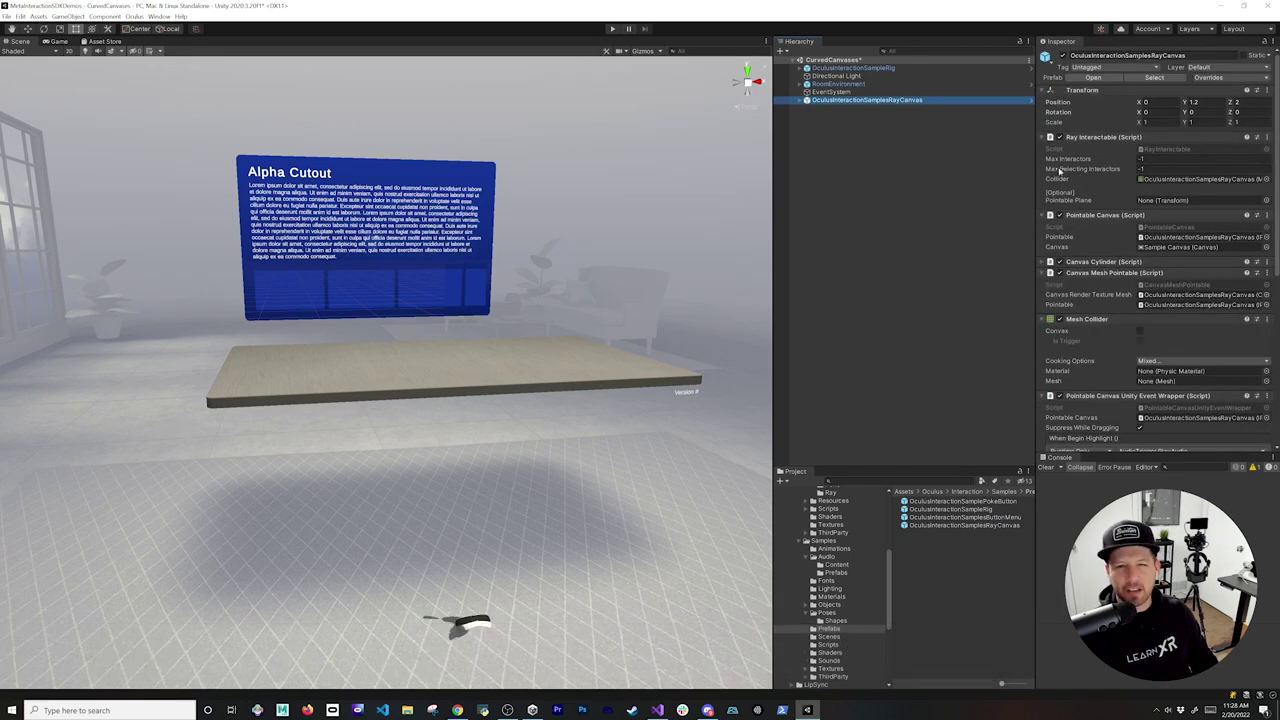
double_click(866, 100)
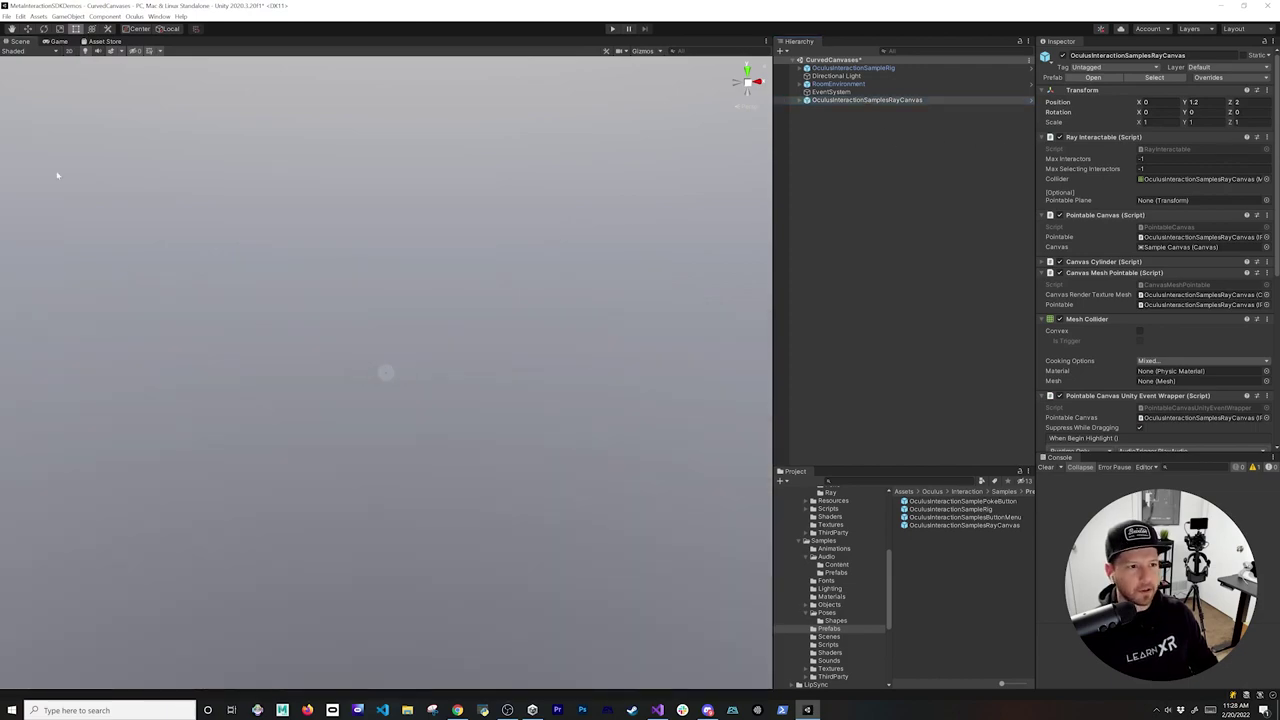
scroll(511, 166, down, 8)
alt+drag(268, 294, 330, 299)
scroll(408, 348, up, 2)
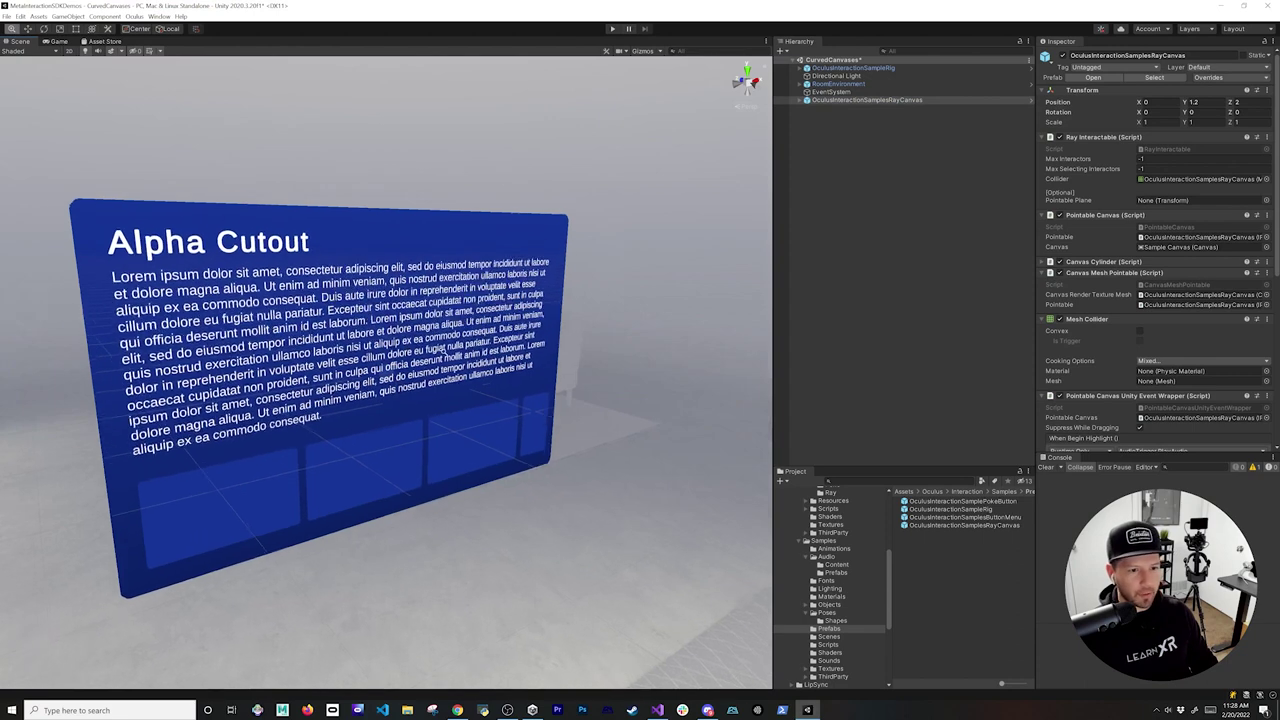
middle_drag(350, 345, 436, 324)
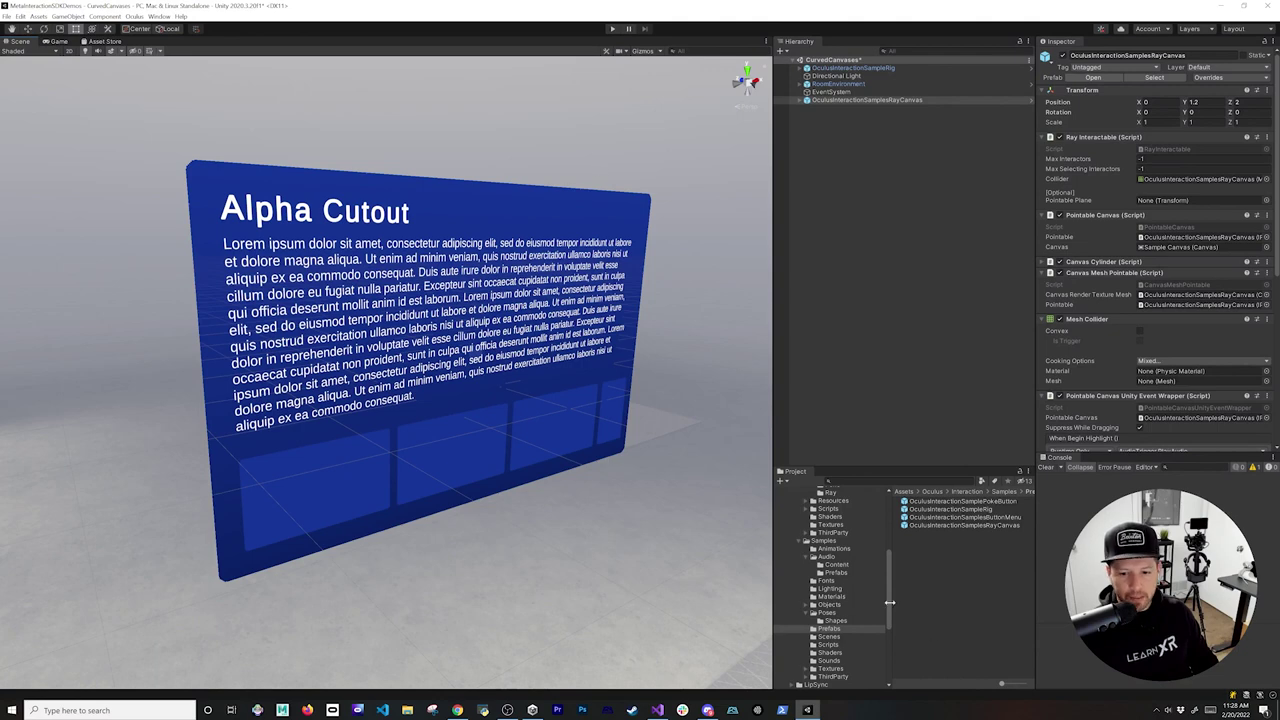
Step: Add the DebugArea prefab from the project's Prefabs/Debug folder to the scene
scroll(835, 549, up, 6)
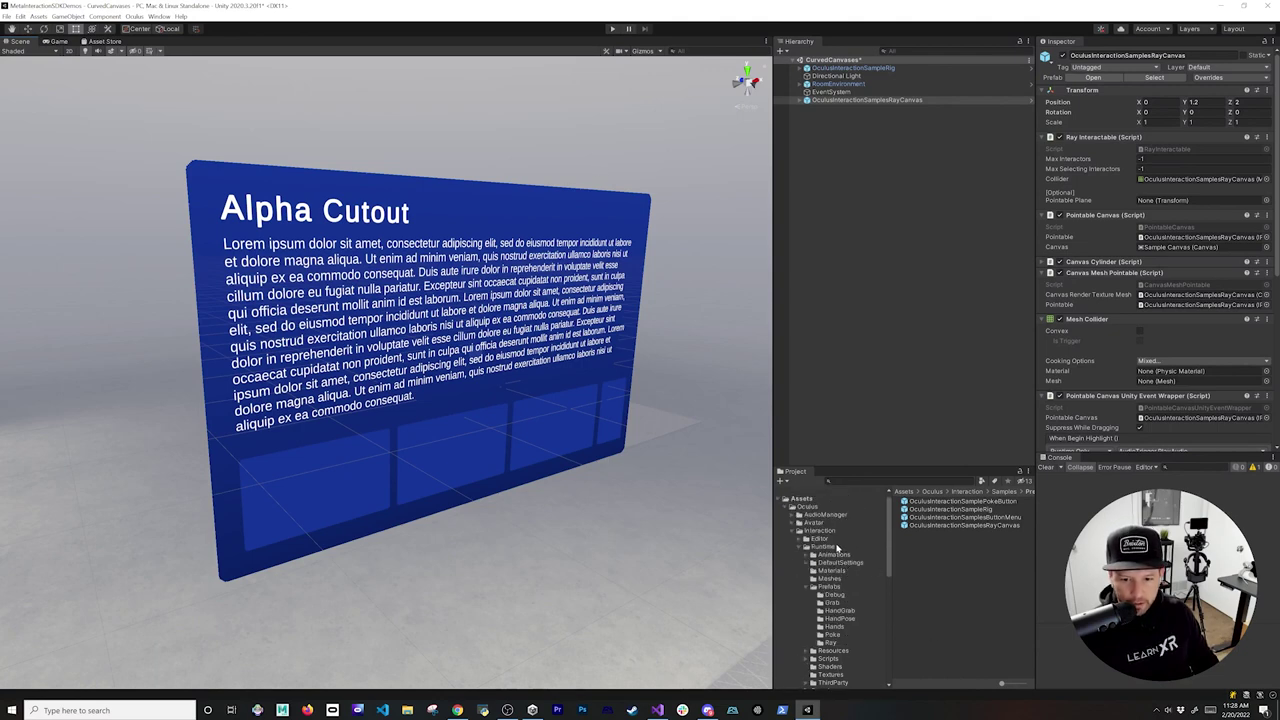
click(800, 531)
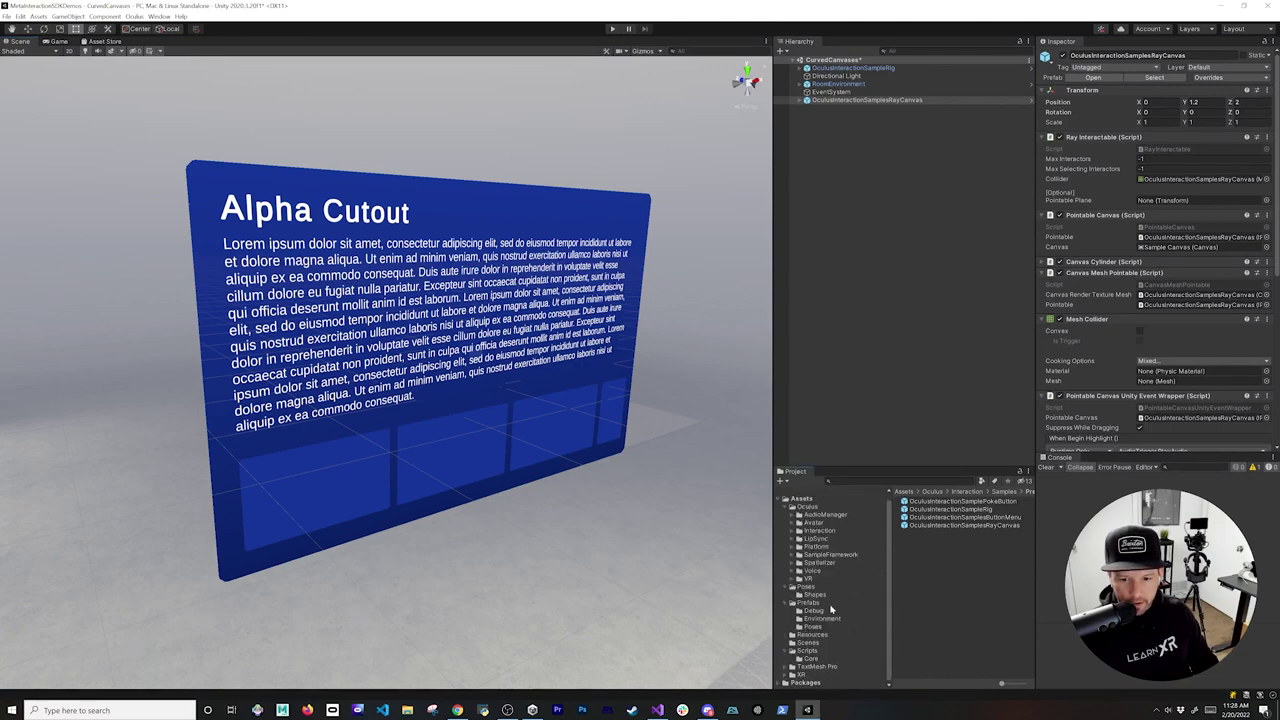
click(814, 611)
drag(926, 506, 907, 263)
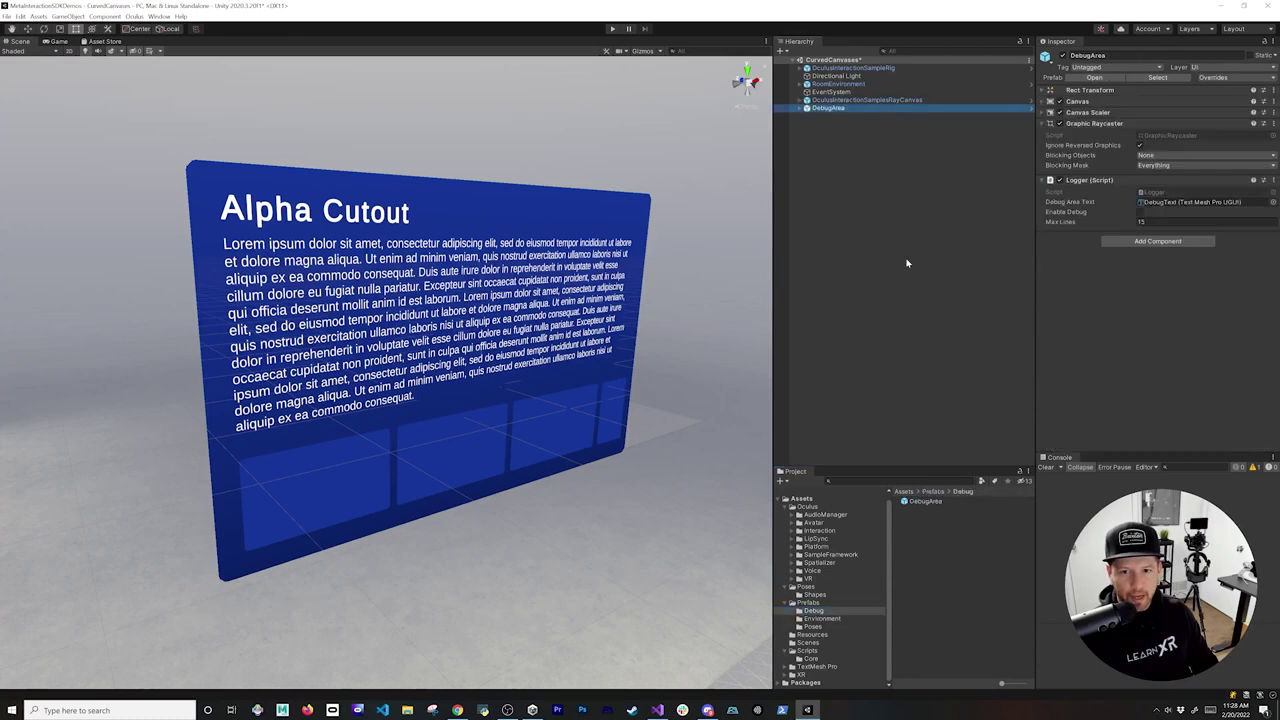
Step: Set DebugArea's Pos Y to 0, frame it, and raise it above the table to Pos Y about 1.37 and Pos Z about 0.63
click(1090, 90)
click(1200, 113)
text(0)
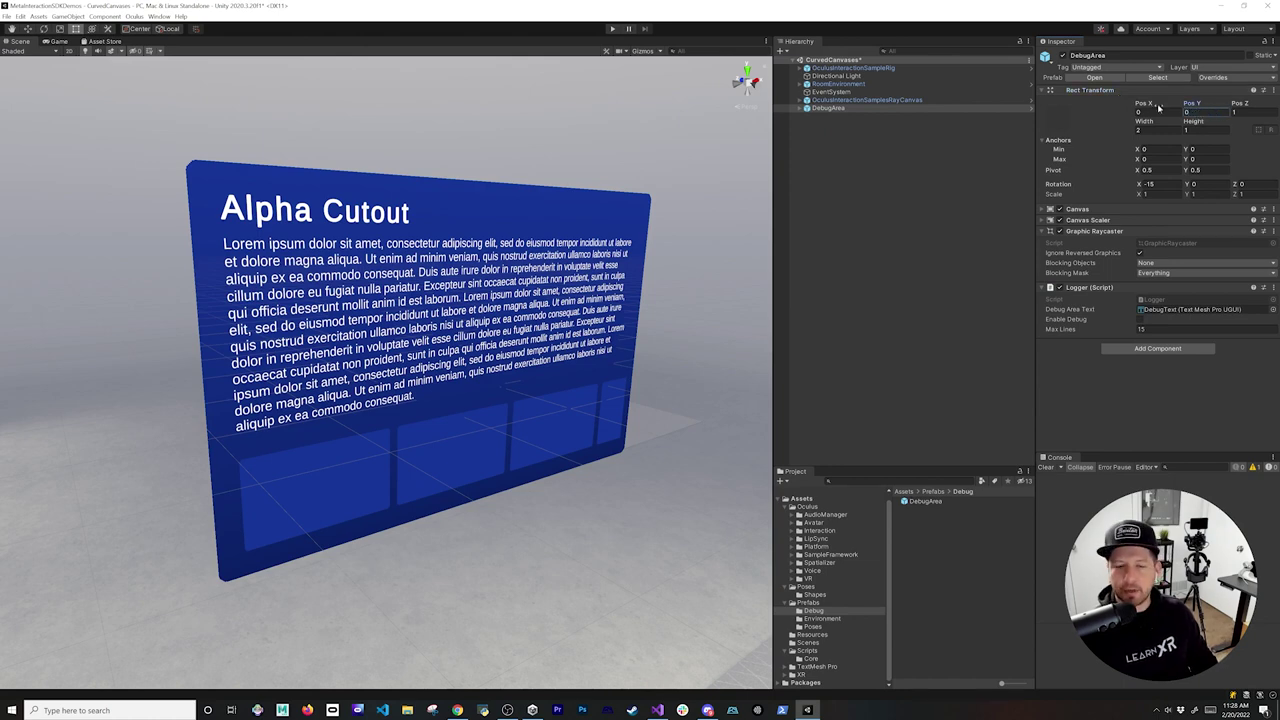
text(f)
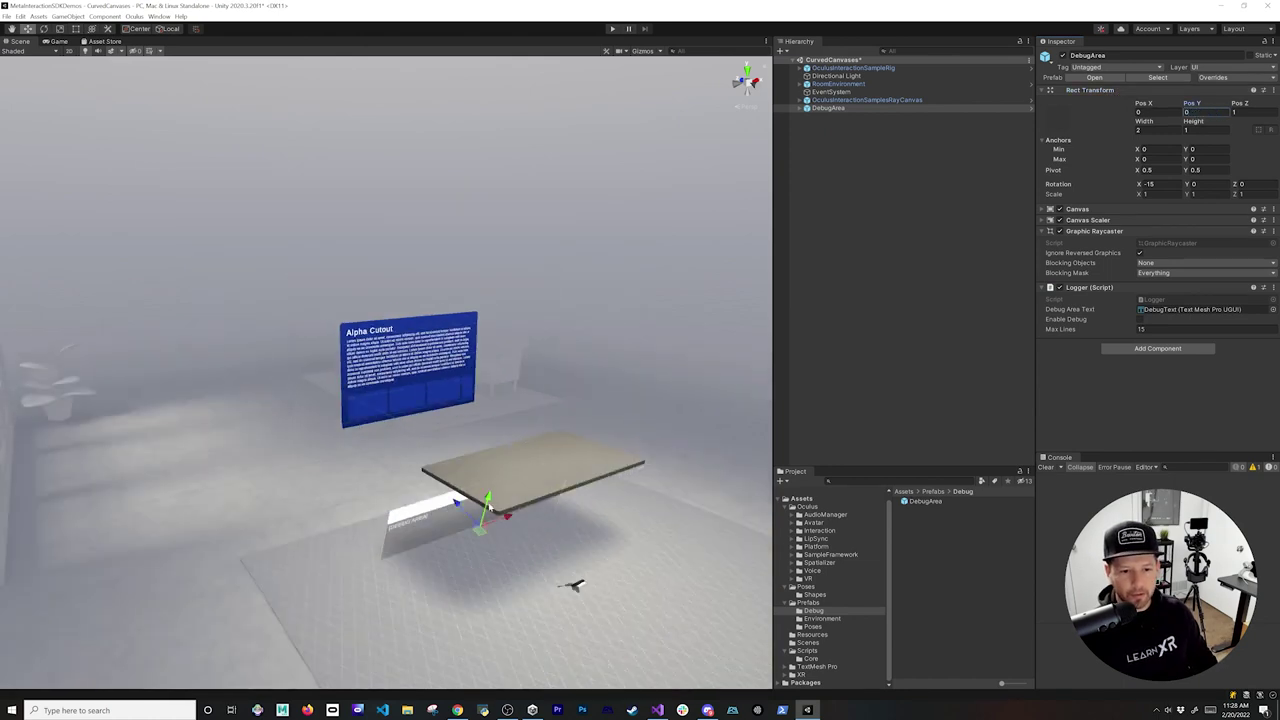
drag(470, 507, 501, 368)
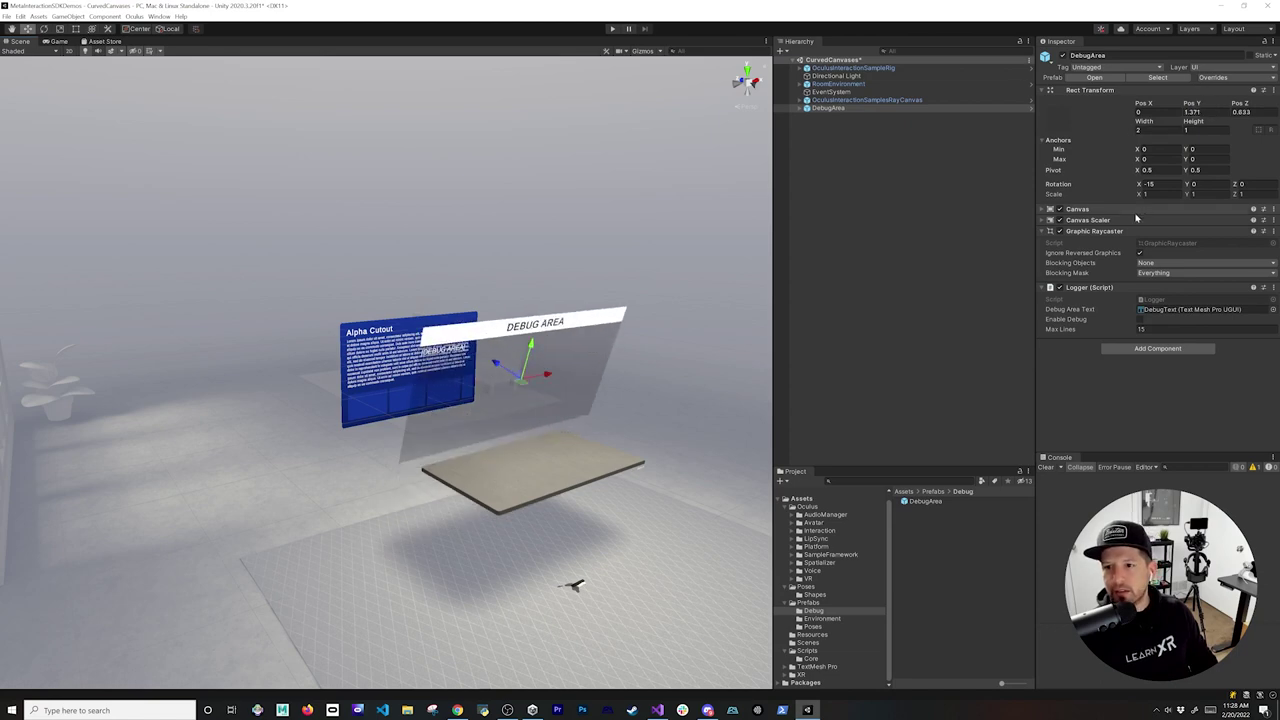
Step: Set DebugArea's X rotation to 0 and slide it sideways to Pos X about -1.57
click(1152, 184)
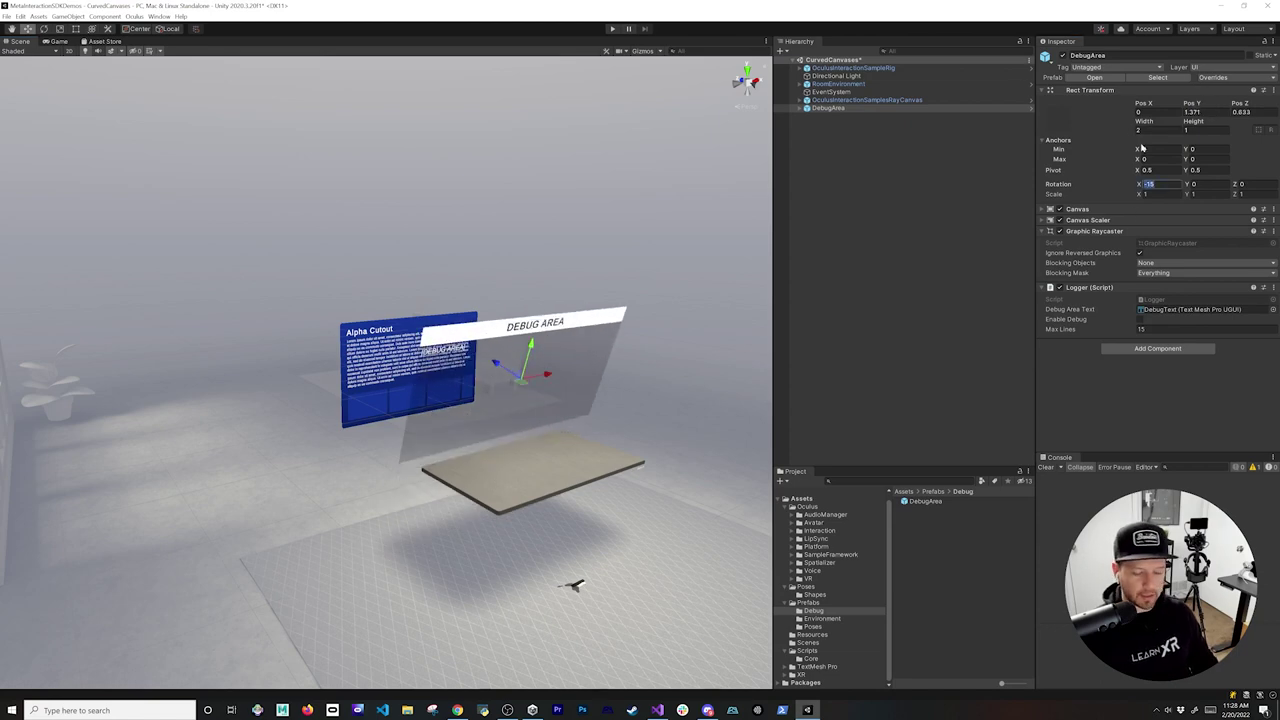
text(0)
click(544, 373)
click(529, 391)
drag(545, 375, 366, 431)
Step: Rotate DebugArea to about -33.5 degrees around Y and move it back to Pos X about -1.69 and Pos Z about 0.81
key(e)
alt+drag(368, 433, 434, 414)
scroll(352, 439, up, 1)
scroll(434, 414, up, 5)
key(w)
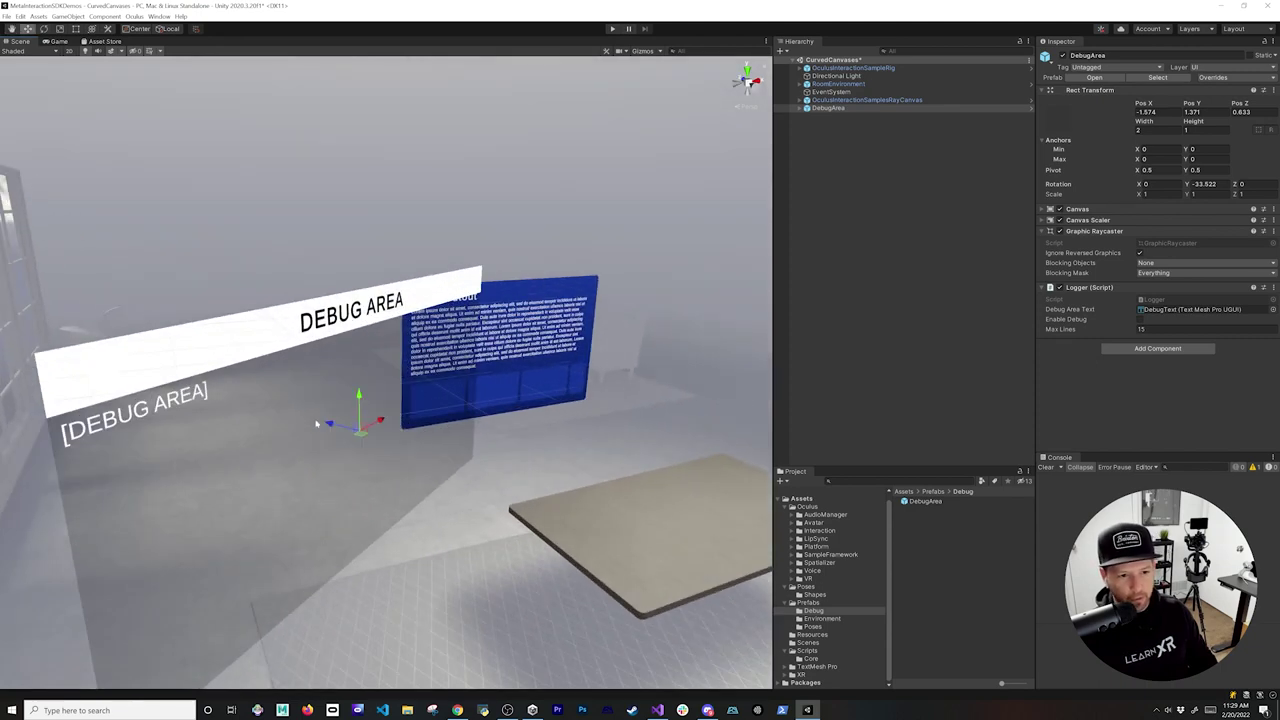
drag(331, 430, 283, 417)
alt+drag(614, 518, 560, 506)
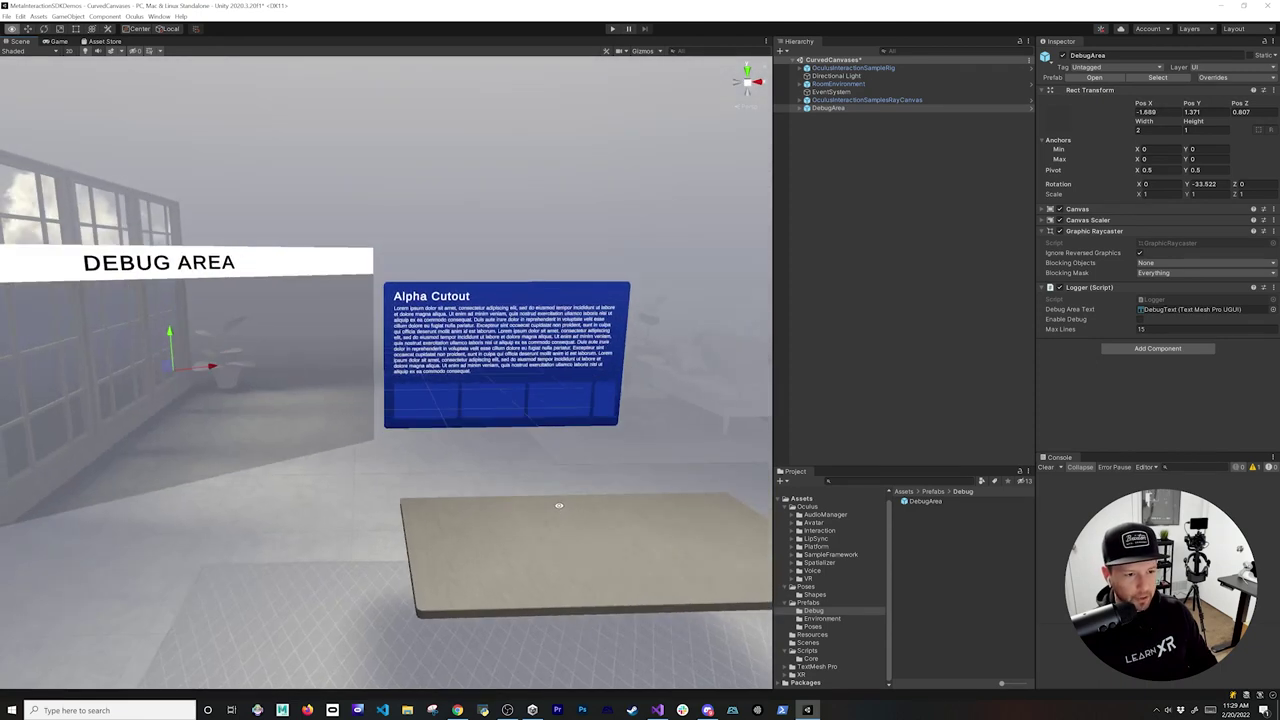
middle_drag(408, 454, 511, 448)
alt+drag(511, 448, 517, 437)
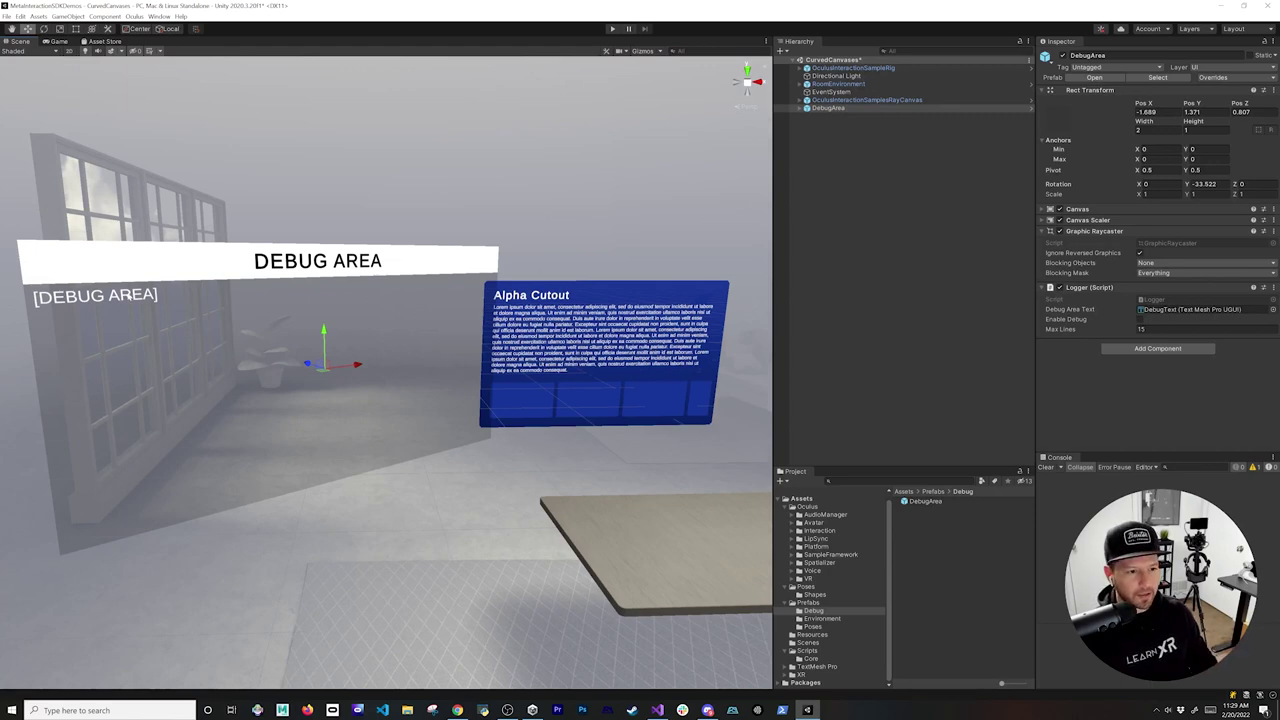
Step: Expand DebugArea in the hierarchy and examine its Background, TitleHeader and TitleText children
click(122, 299)
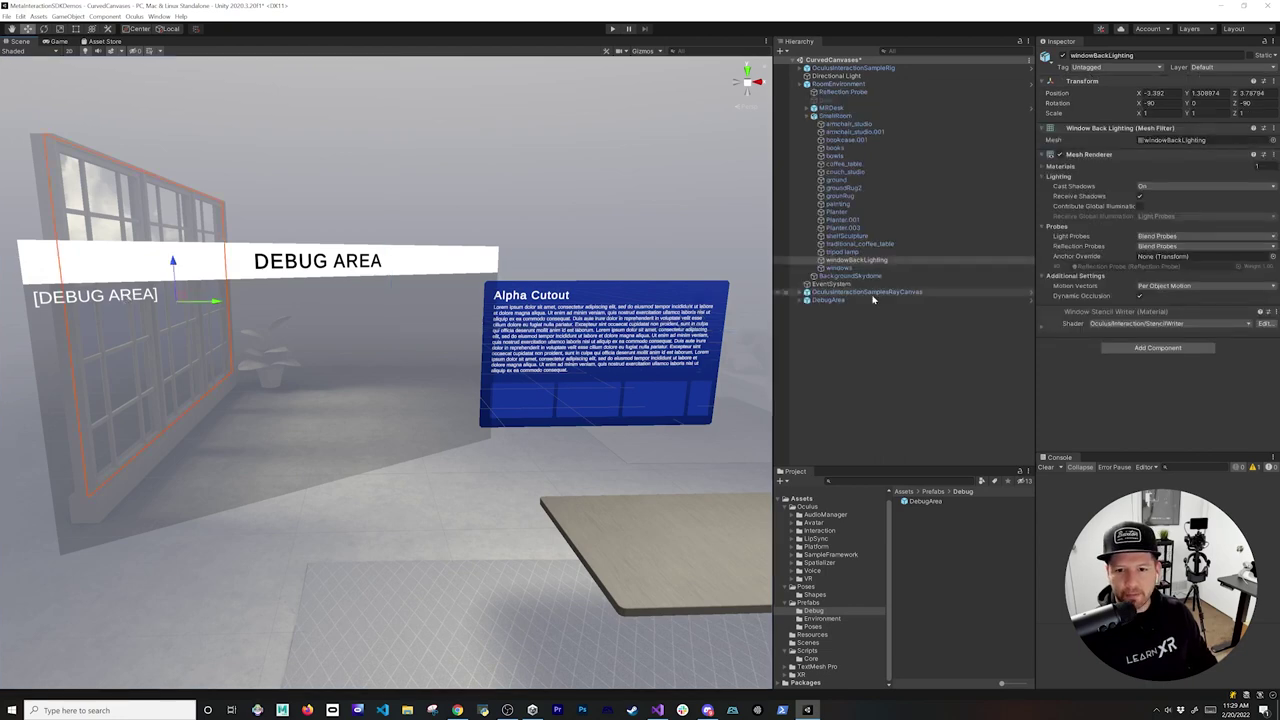
click(797, 301)
click(801, 301)
click(824, 309)
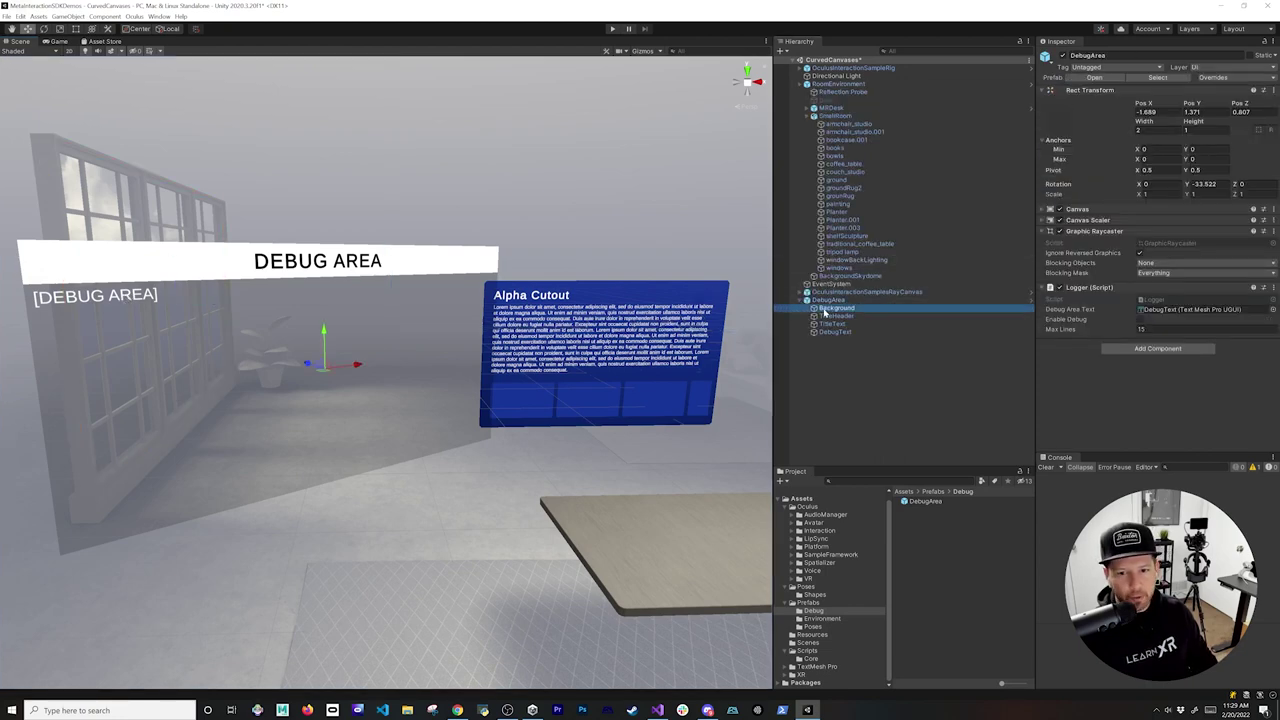
click(828, 316)
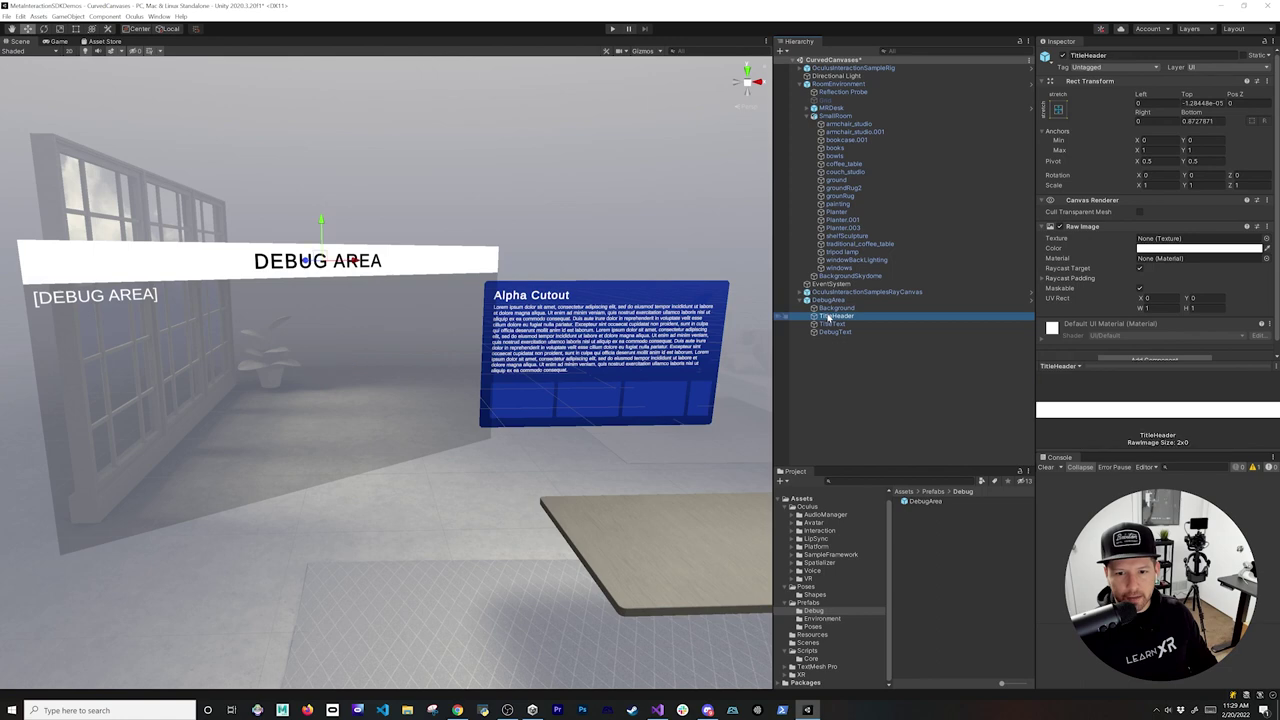
click(838, 325)
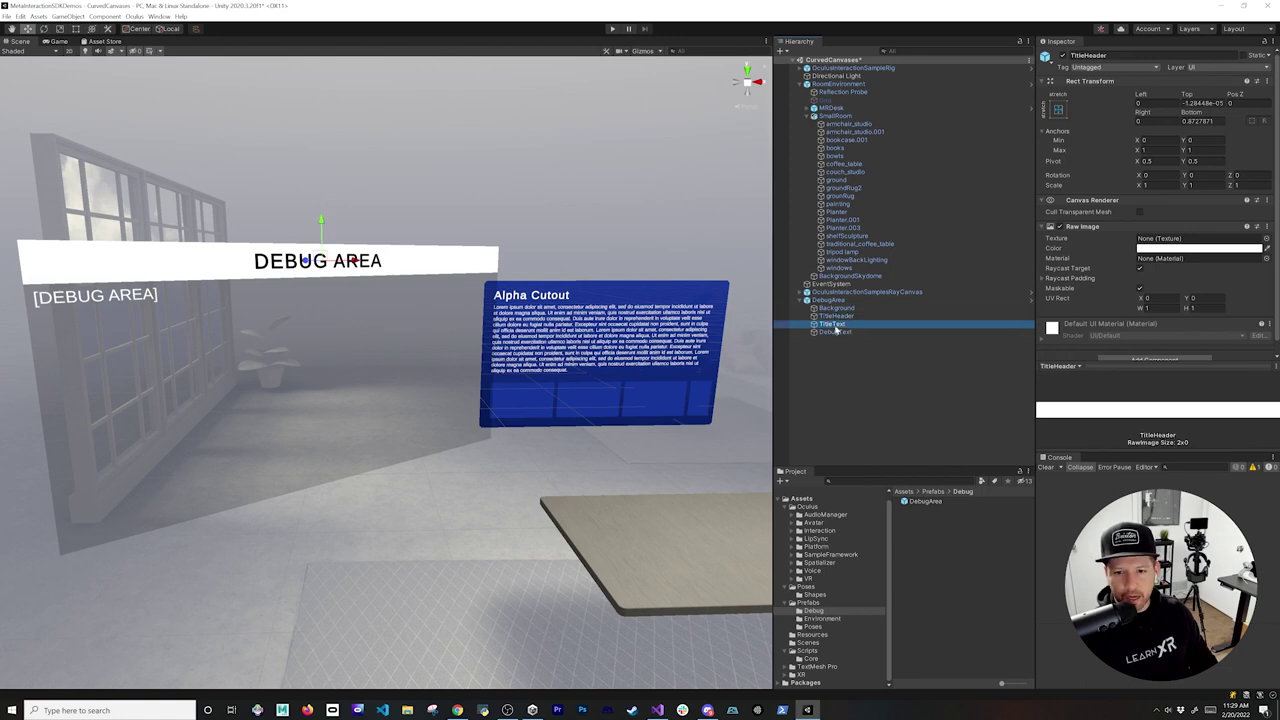
click(847, 318)
drag(846, 321, 845, 320)
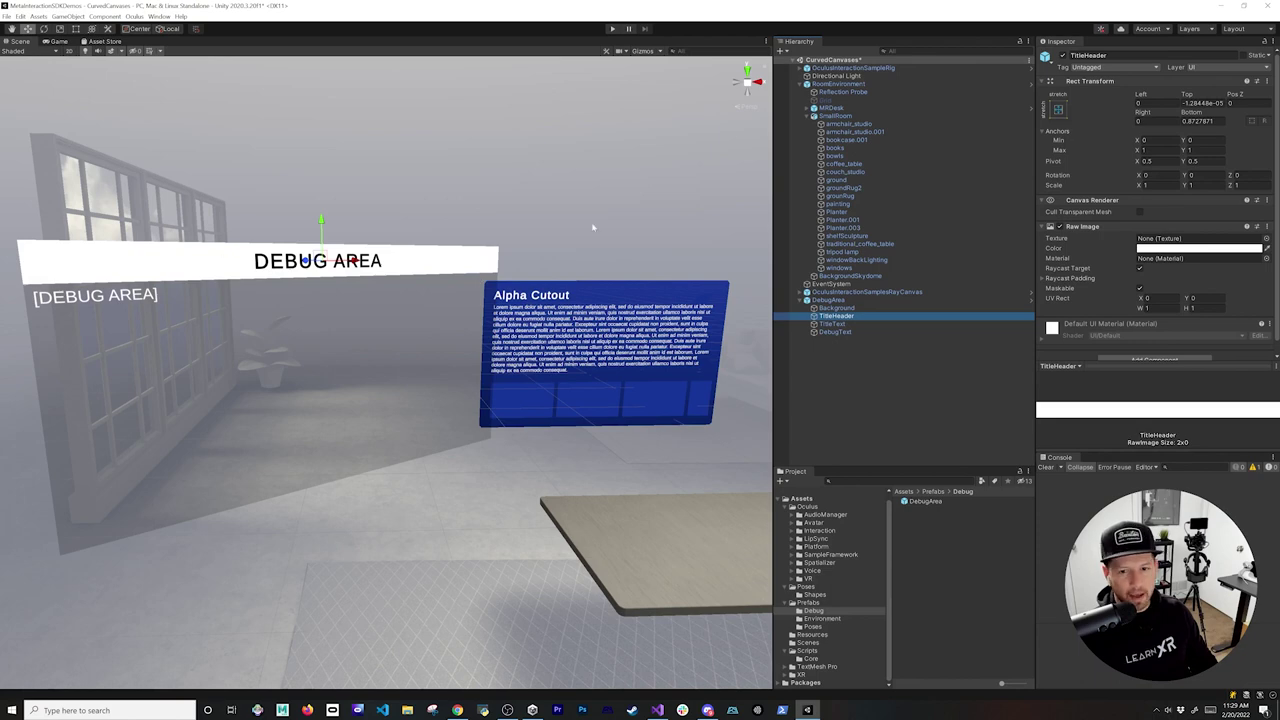
click(838, 324)
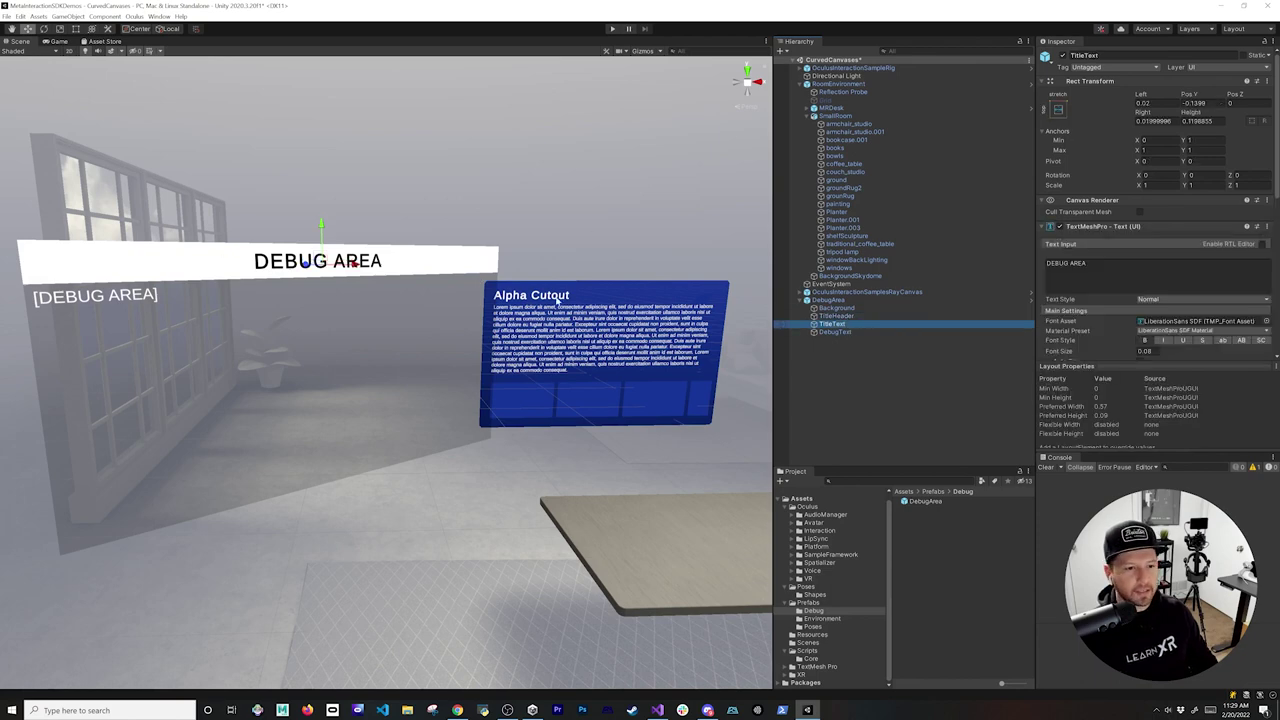
Step: Review the text settings of DebugText and the components on the parent DebugArea object
click(836, 332)
alt+drag(288, 286, 332, 281)
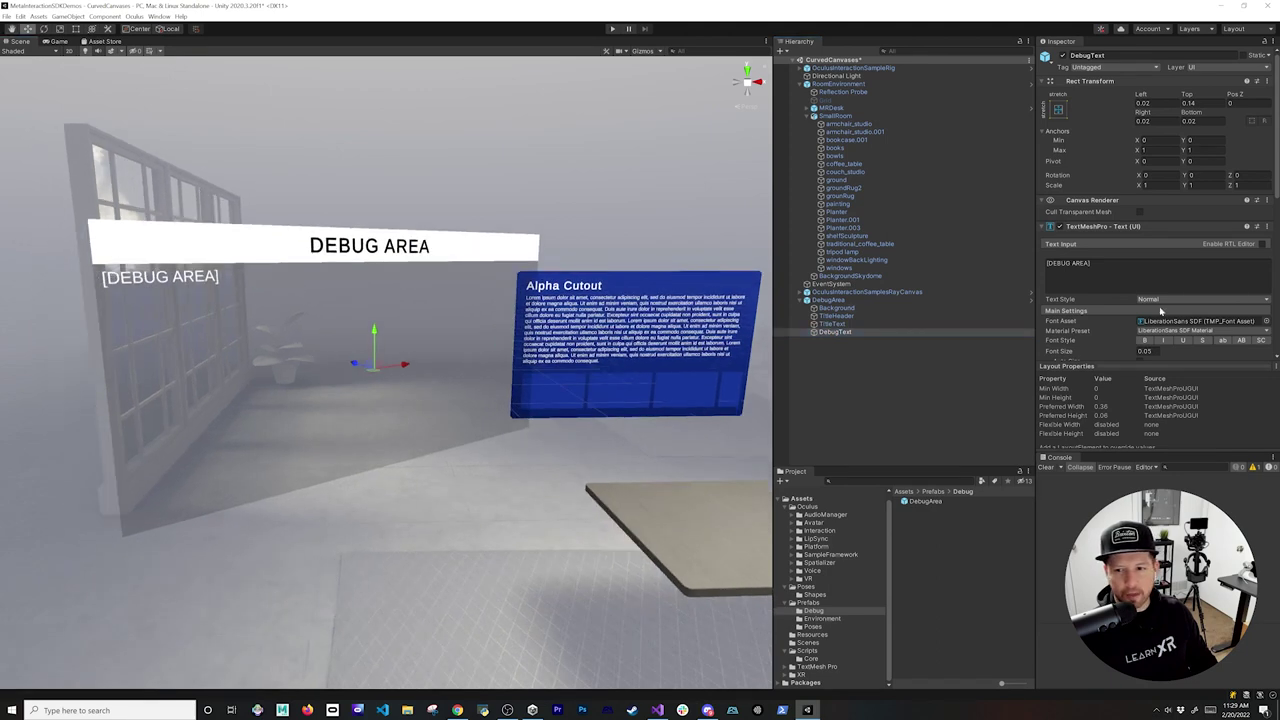
scroll(1162, 316, down, 6)
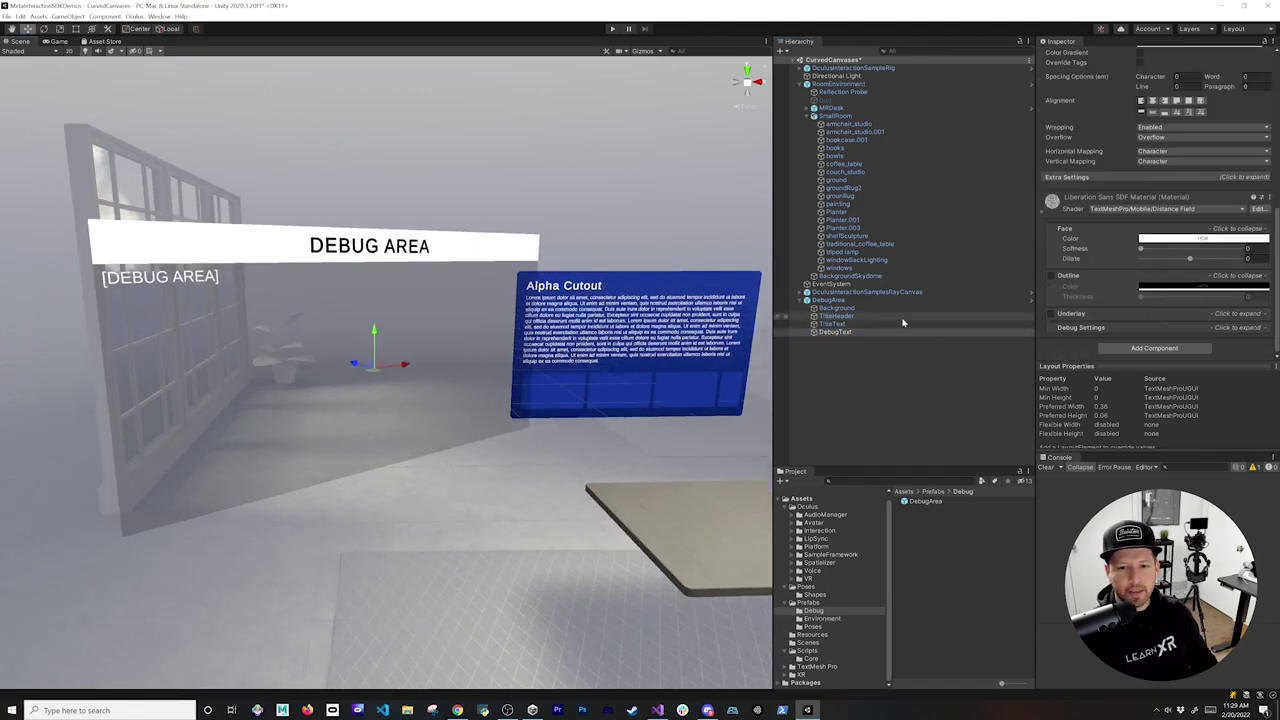
scroll(1078, 203, up, 5)
scroll(1078, 203, up, 3)
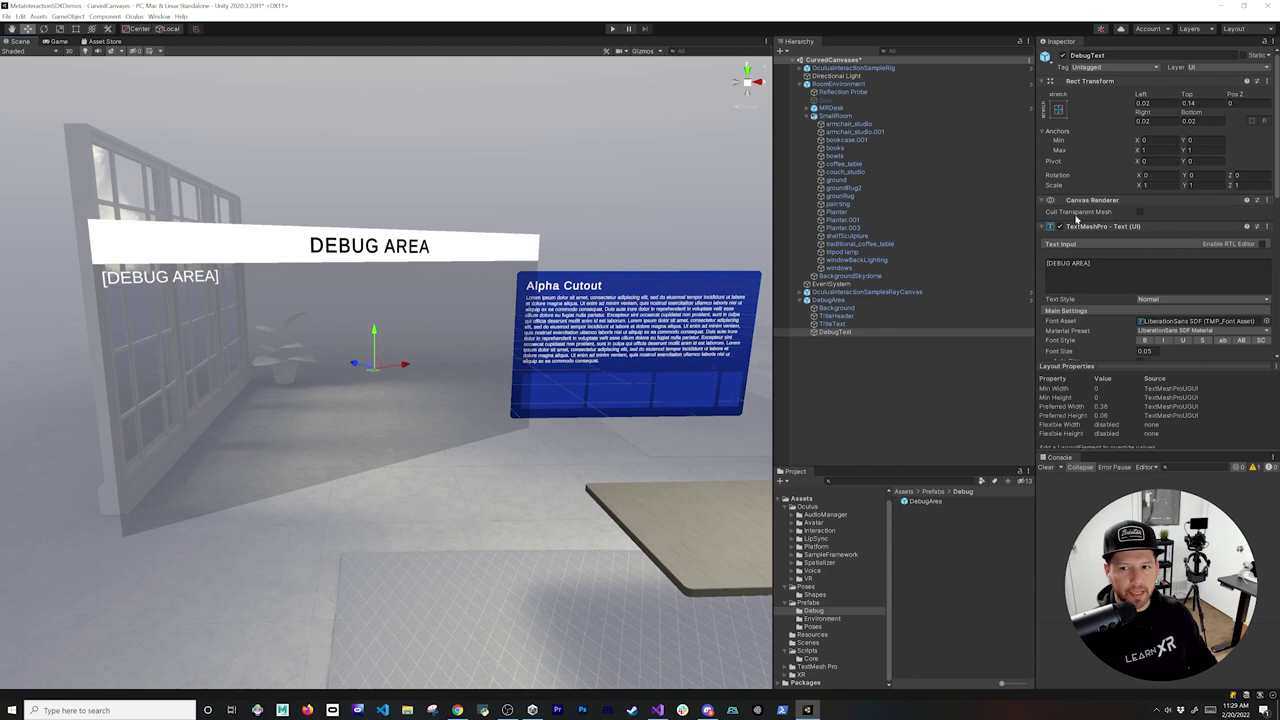
click(843, 300)
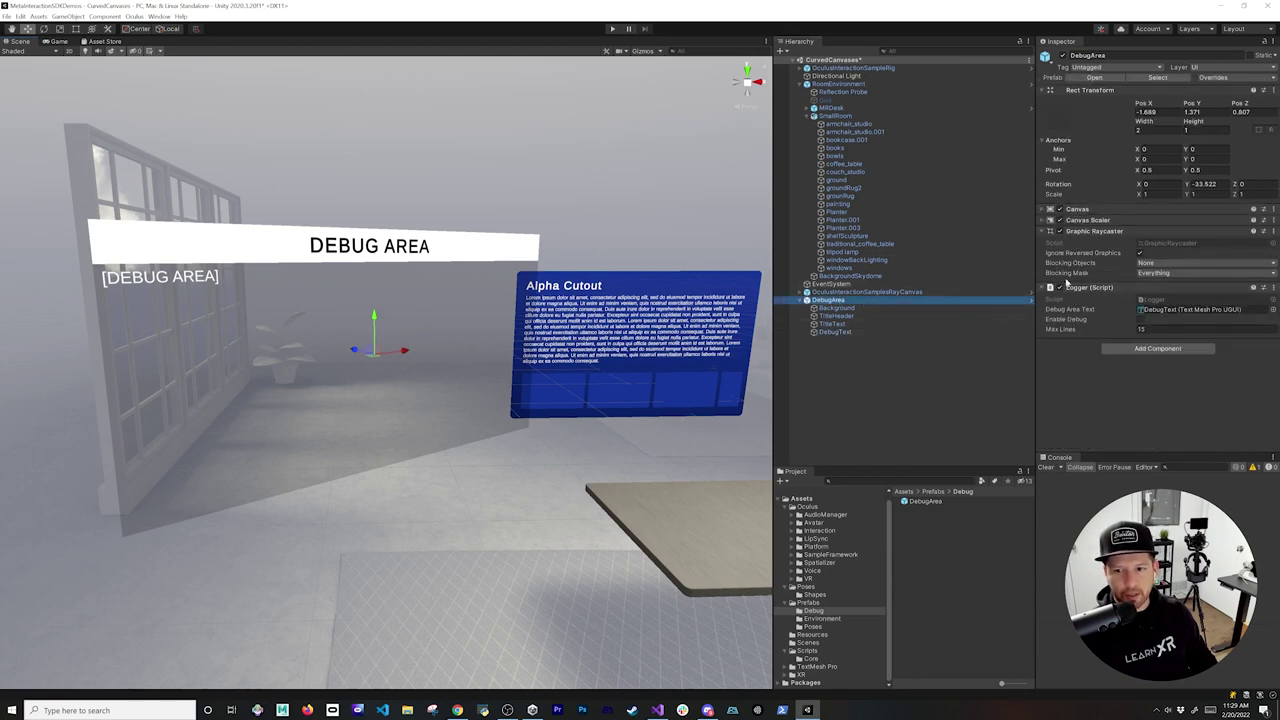
Step: Examine the sample ray canvas and the debug panel beside it from several angles
right_drag(675, 348, 570, 344)
alt+drag(570, 344, 502, 374)
drag(109, 328, 184, 276)
alt+drag(325, 299, 479, 254)
drag(220, 269, 236, 226)
right_drag(235, 225, 320, 324)
click(838, 84)
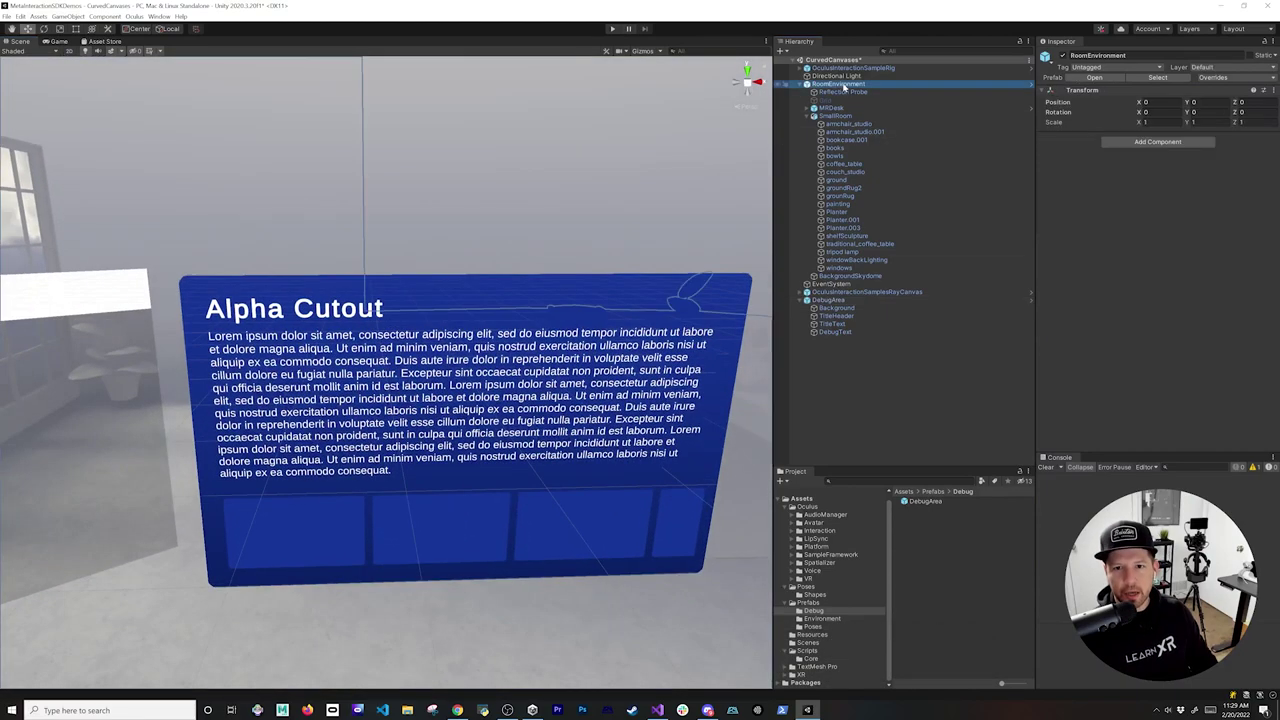
Step: Unpack the OculusInteractionSamplesRayCanvas prefab instance in the scene
click(881, 291)
right_click(880, 293)
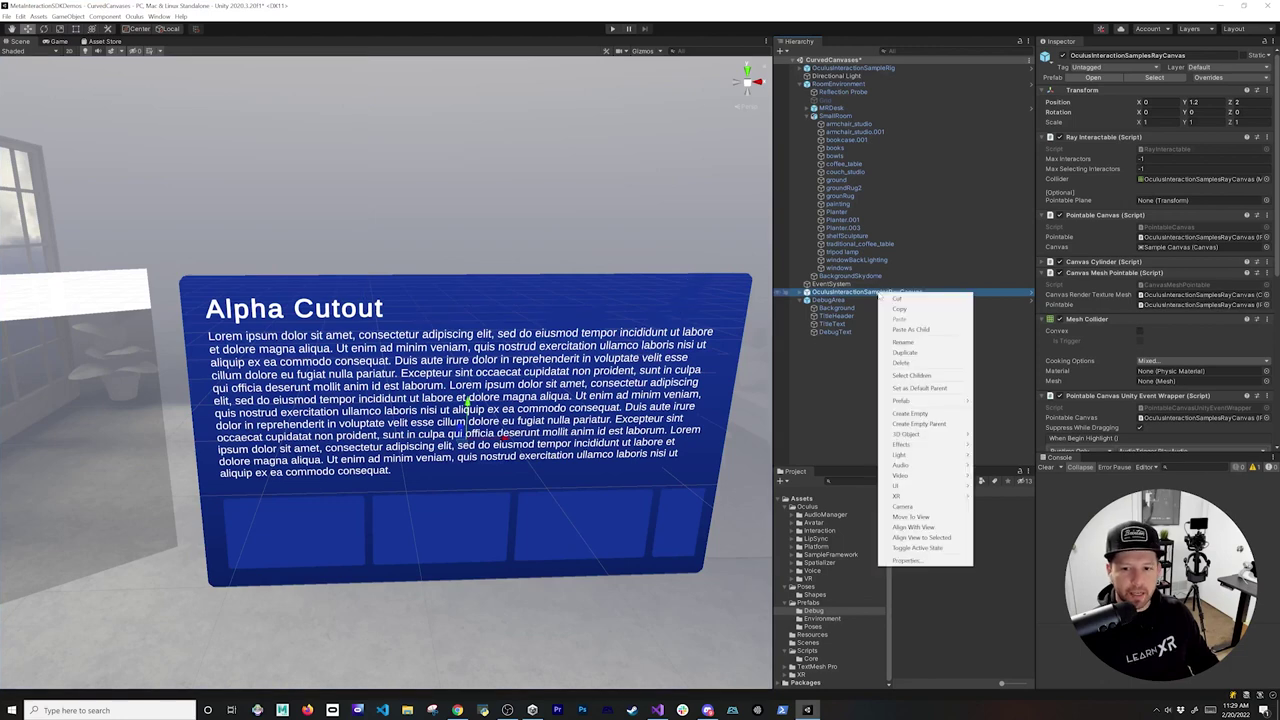
mouse_move(905, 465)
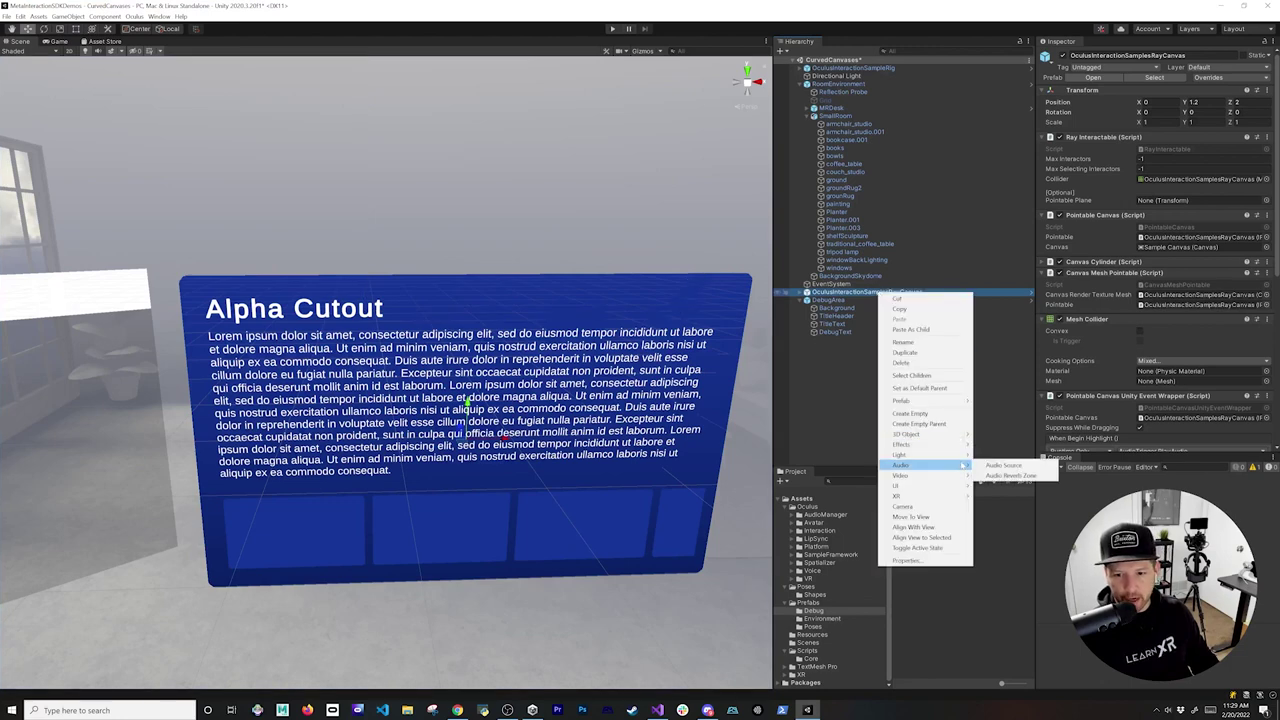
mouse_move(934, 399)
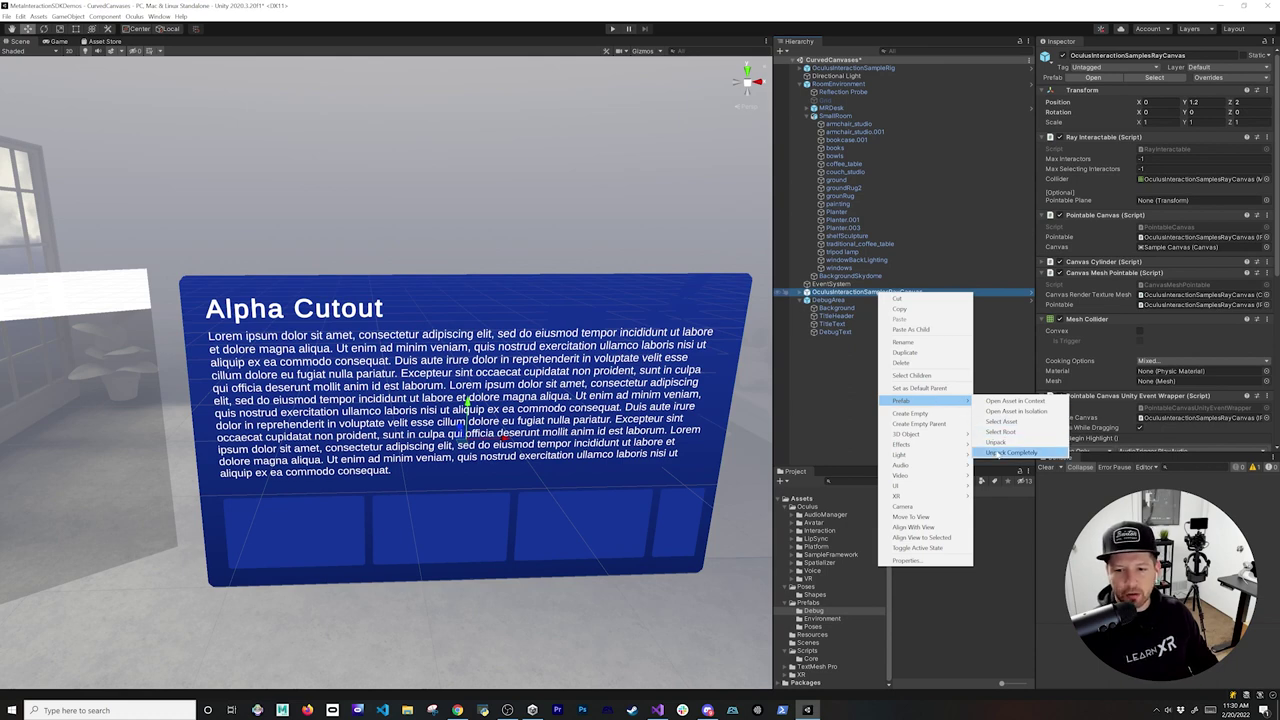
click(996, 442)
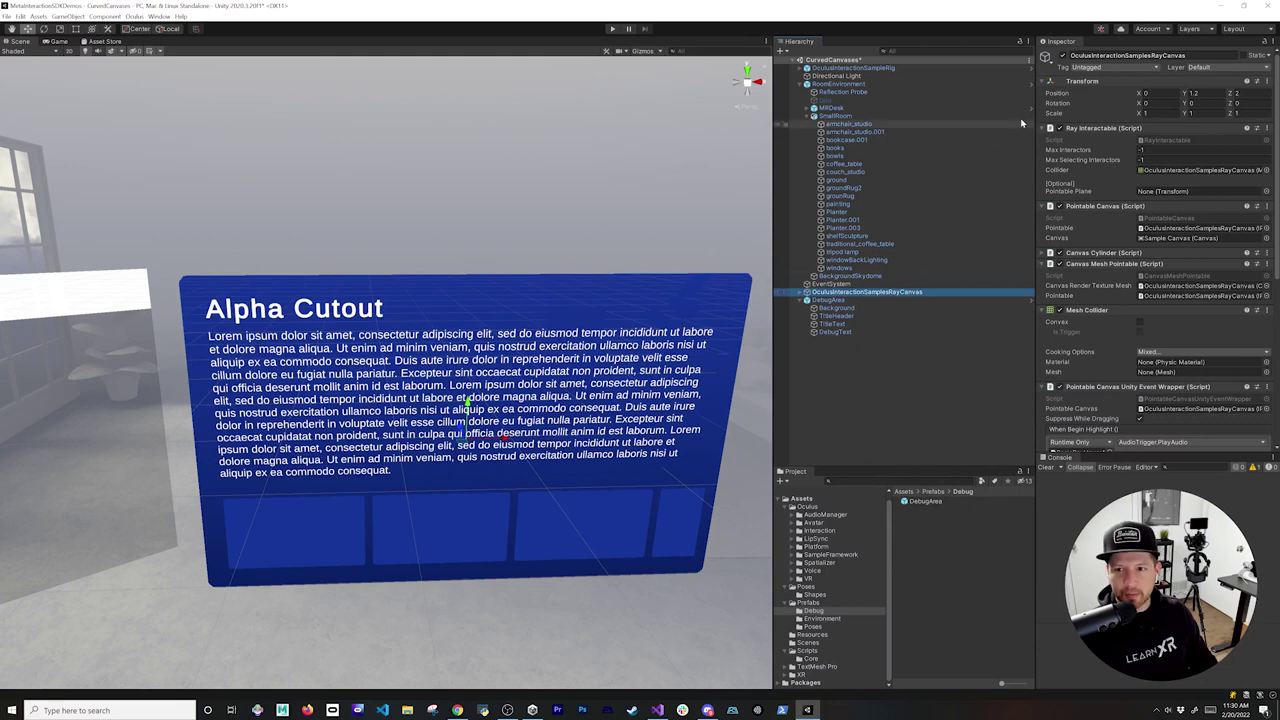
Step: Rename the unpacked ray canvas object to DebugAreaCurved
click(1110, 55)
text(DebugAreaCur)
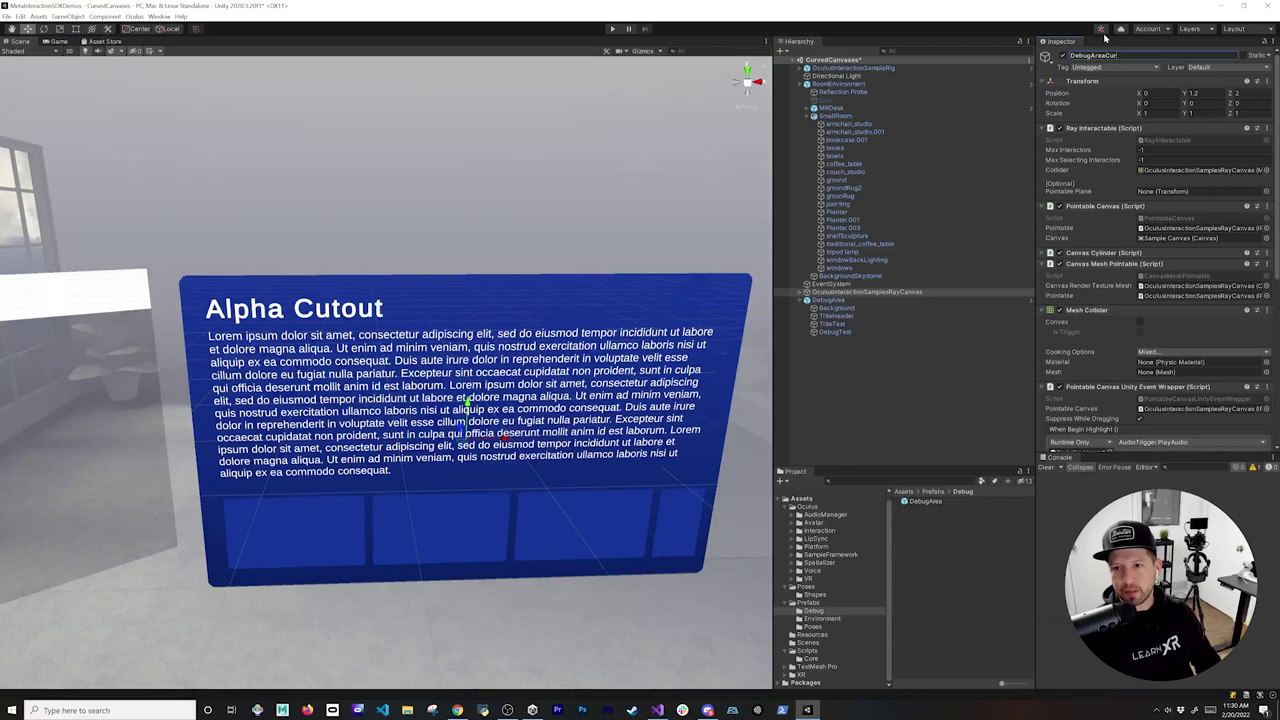
text(ved)
key(Return)
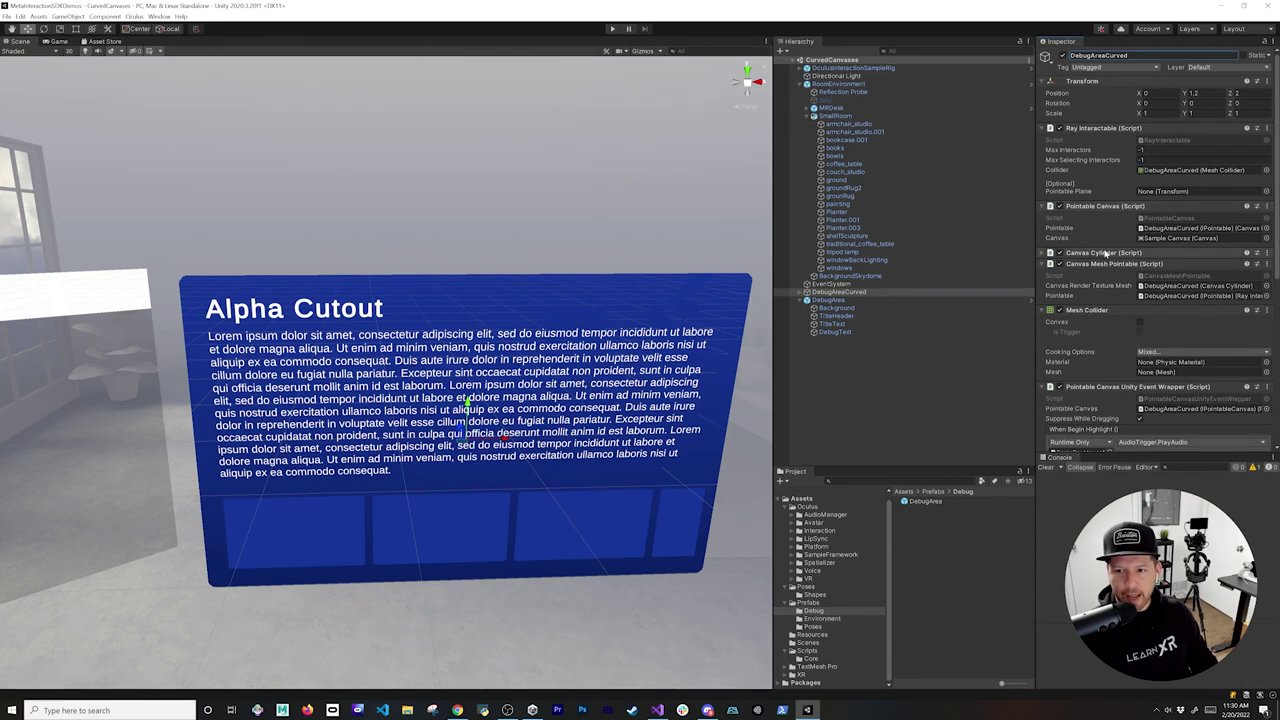
Step: Review the Canvas Cylinder settings of DebugAreaCurved, focusing on its Curve Radius
click(1102, 130)
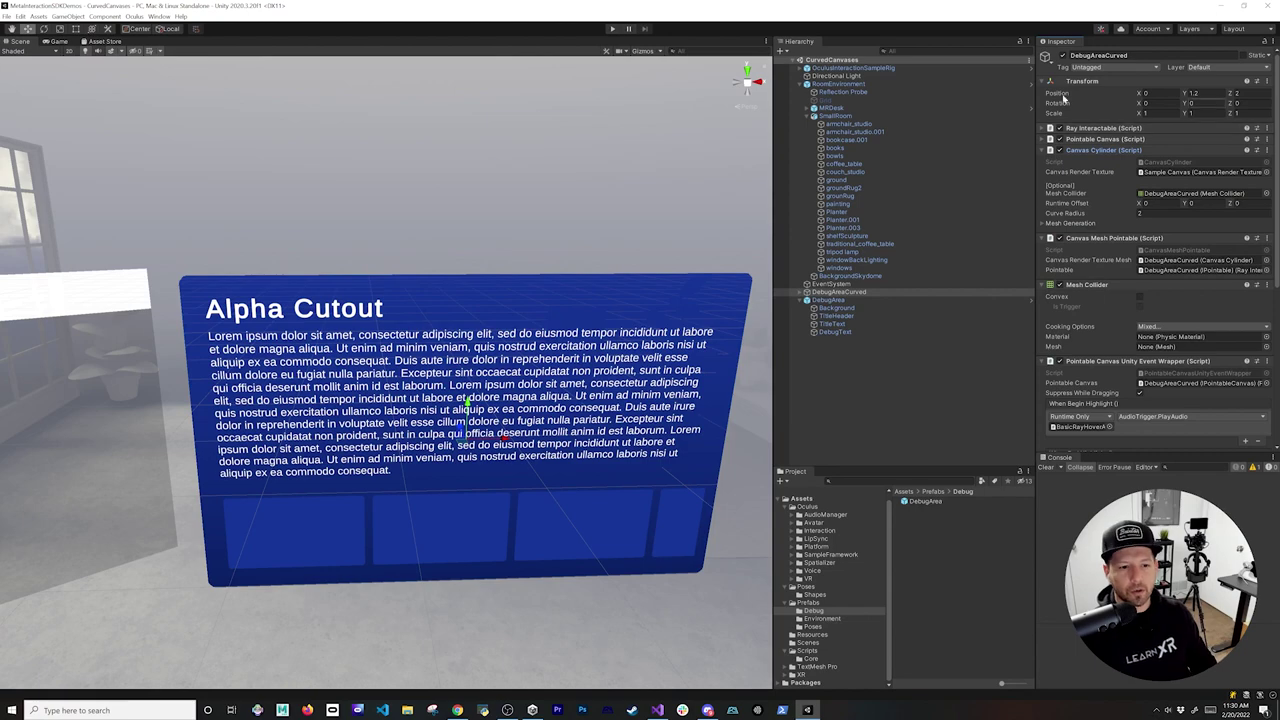
alt+drag(273, 452, 306, 452)
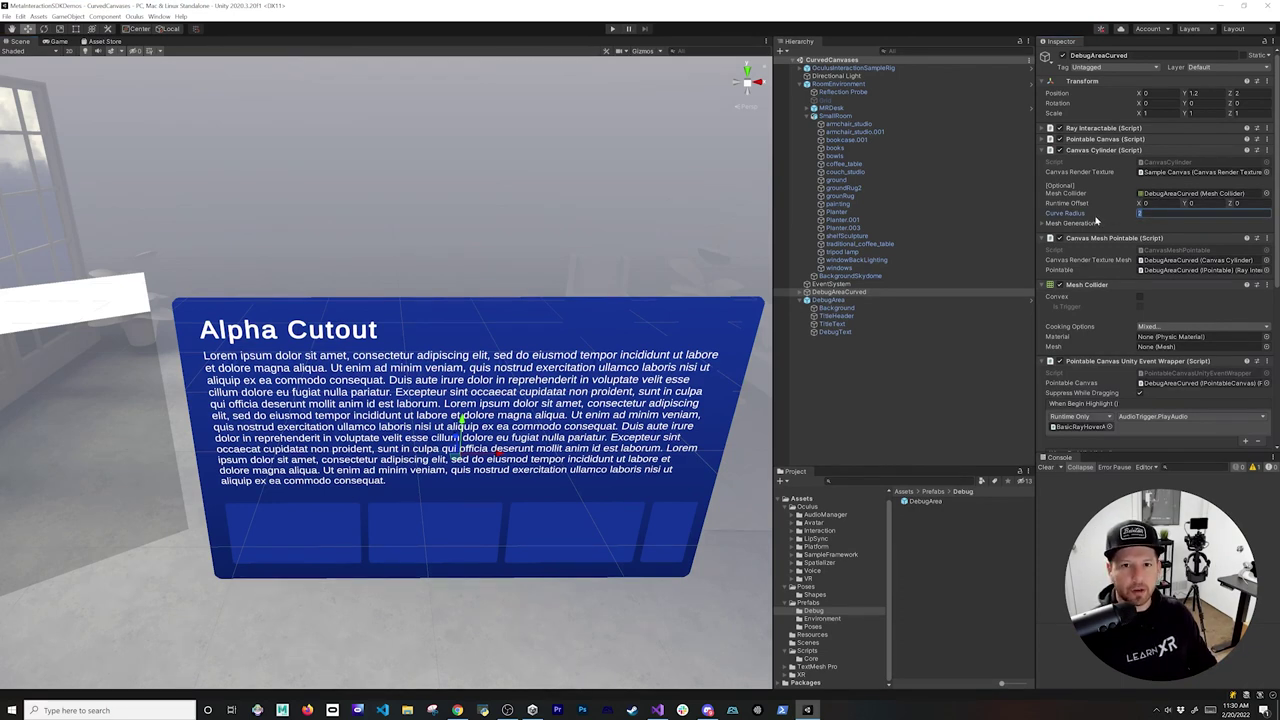
text(2)
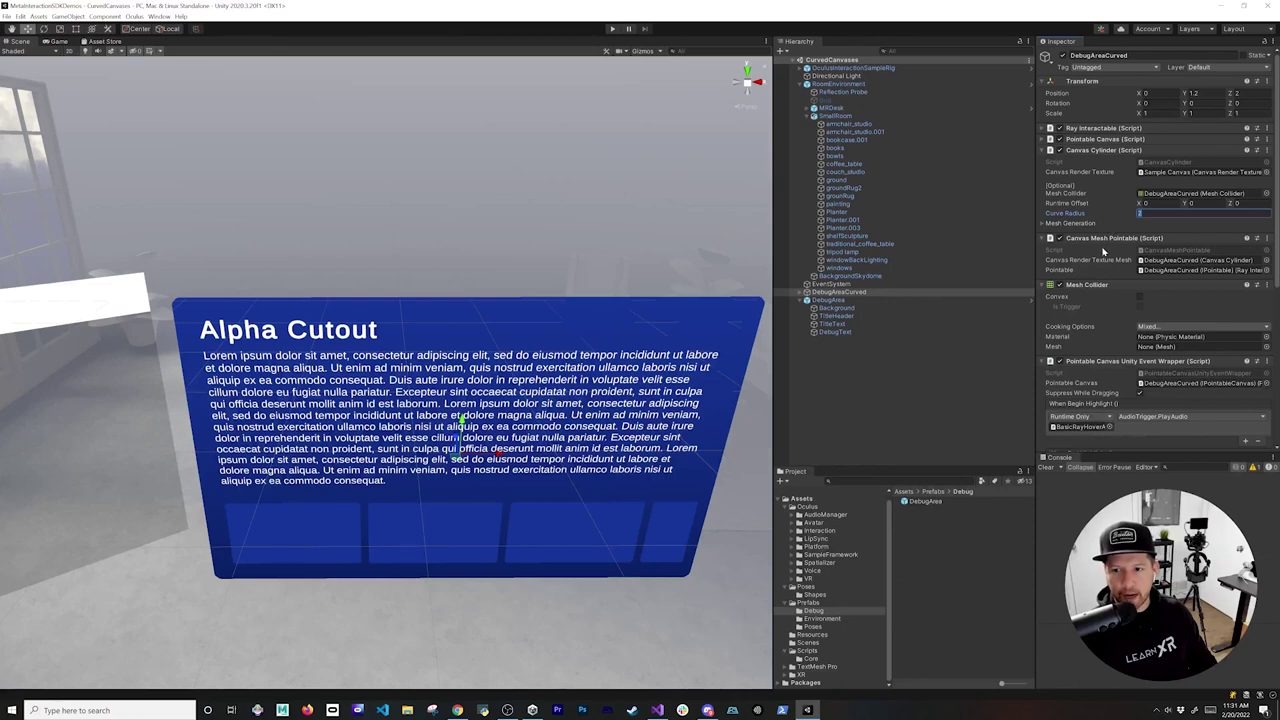
Step: Review the highlight, selected and unselected events in DebugAreaCurved's Pointable Canvas Unity Event Wrapper
scroll(1095, 254, down, 3)
scroll(1205, 224, down, 3)
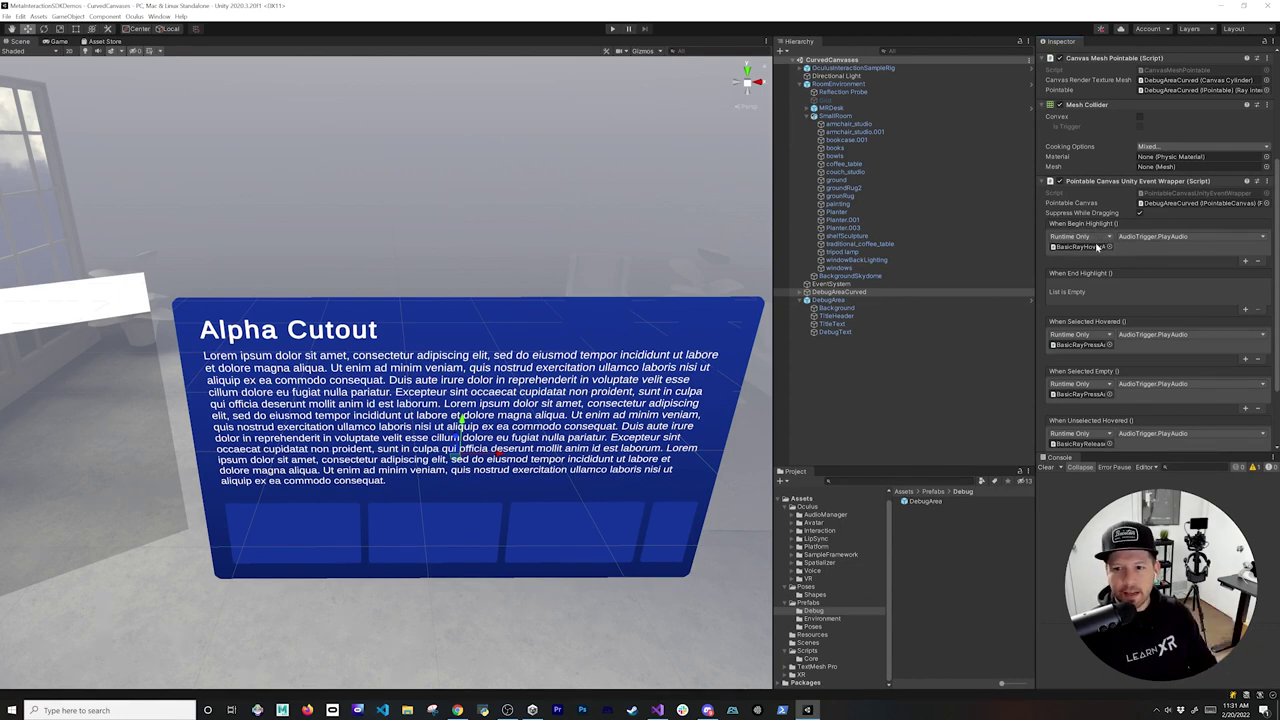
scroll(1103, 378, down, 3)
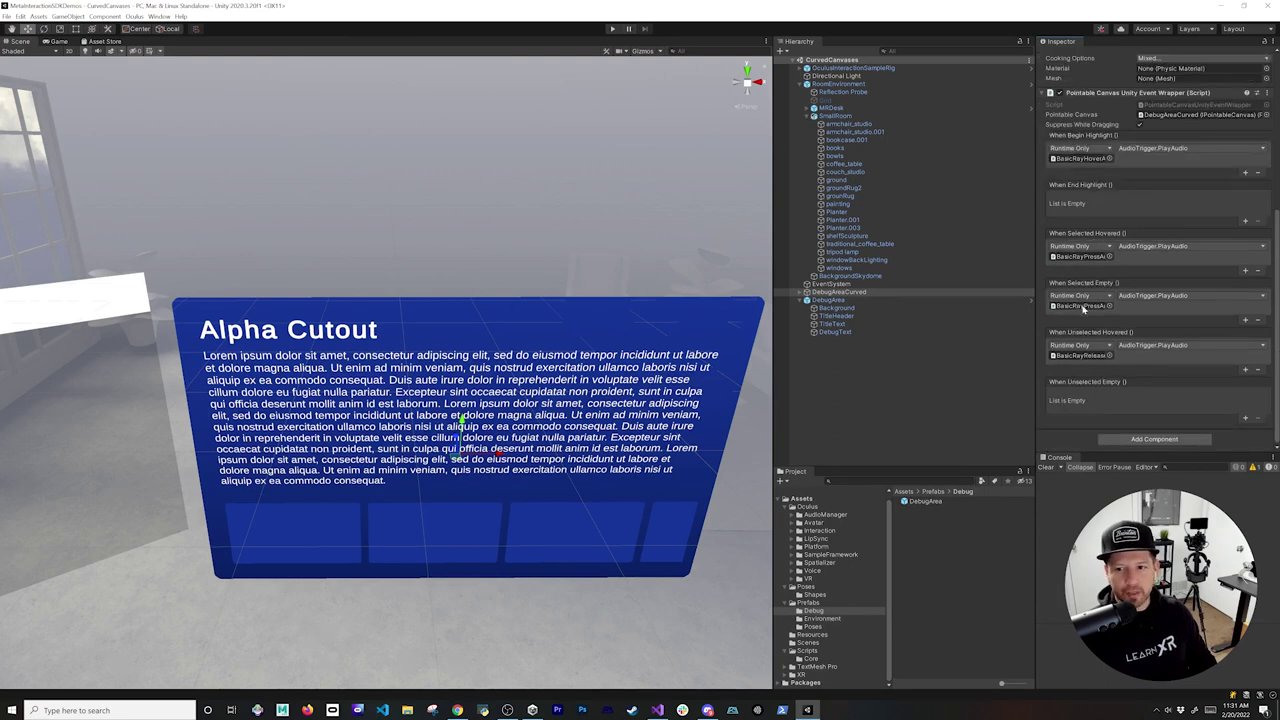
scroll(1175, 285, up, 3)
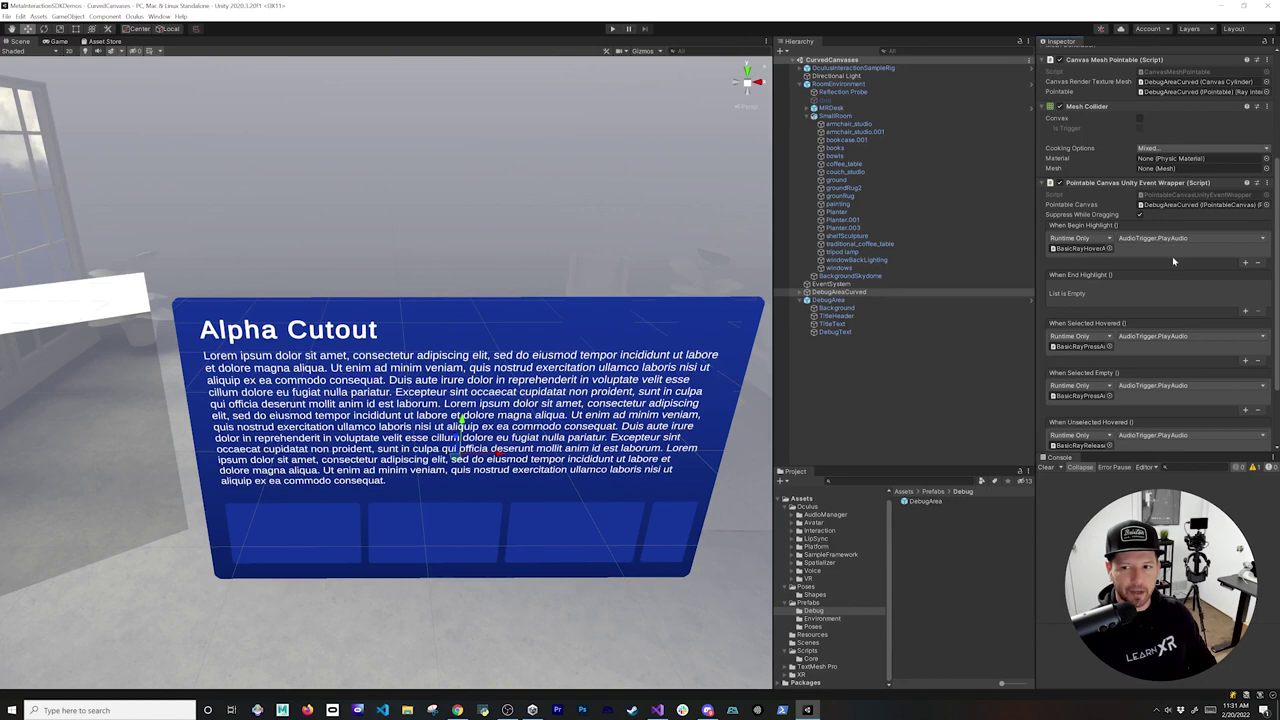
scroll(1160, 240, down, 3)
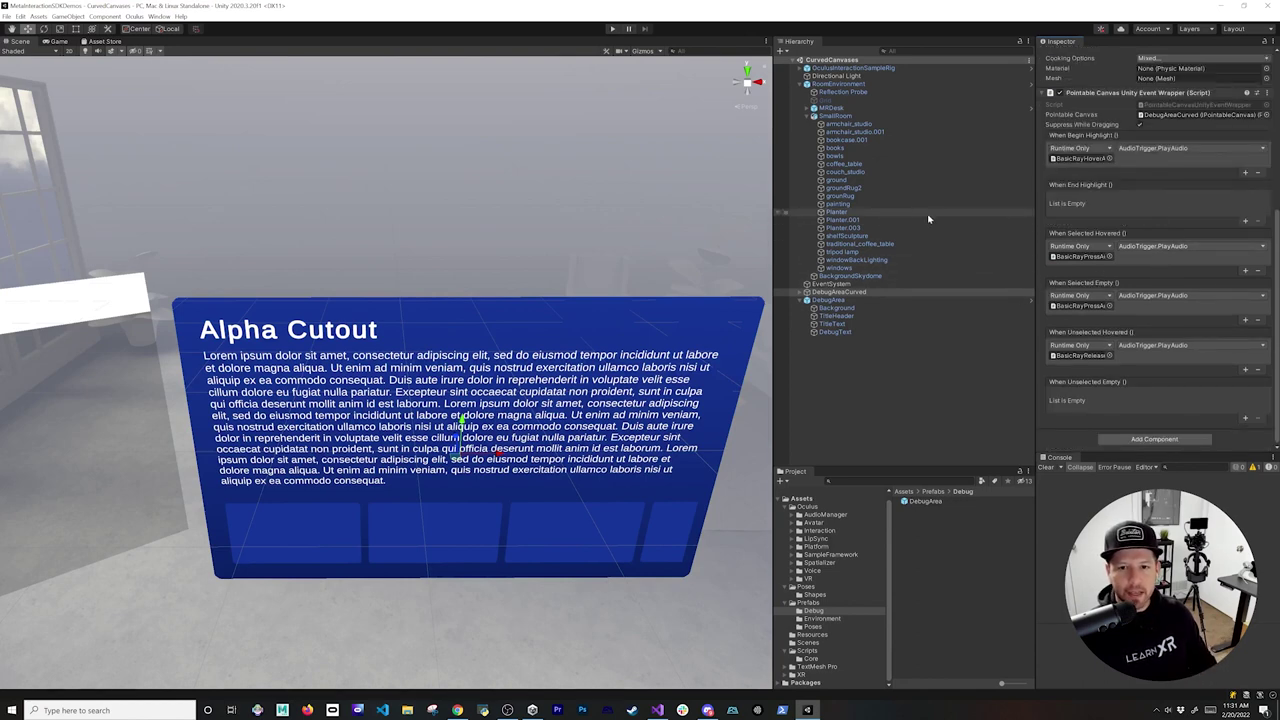
Step: Expand DebugAreaCurved and replace the HeroScreen content of its Sample Canvas with a TitleHeader
click(836, 116)
click(796, 292)
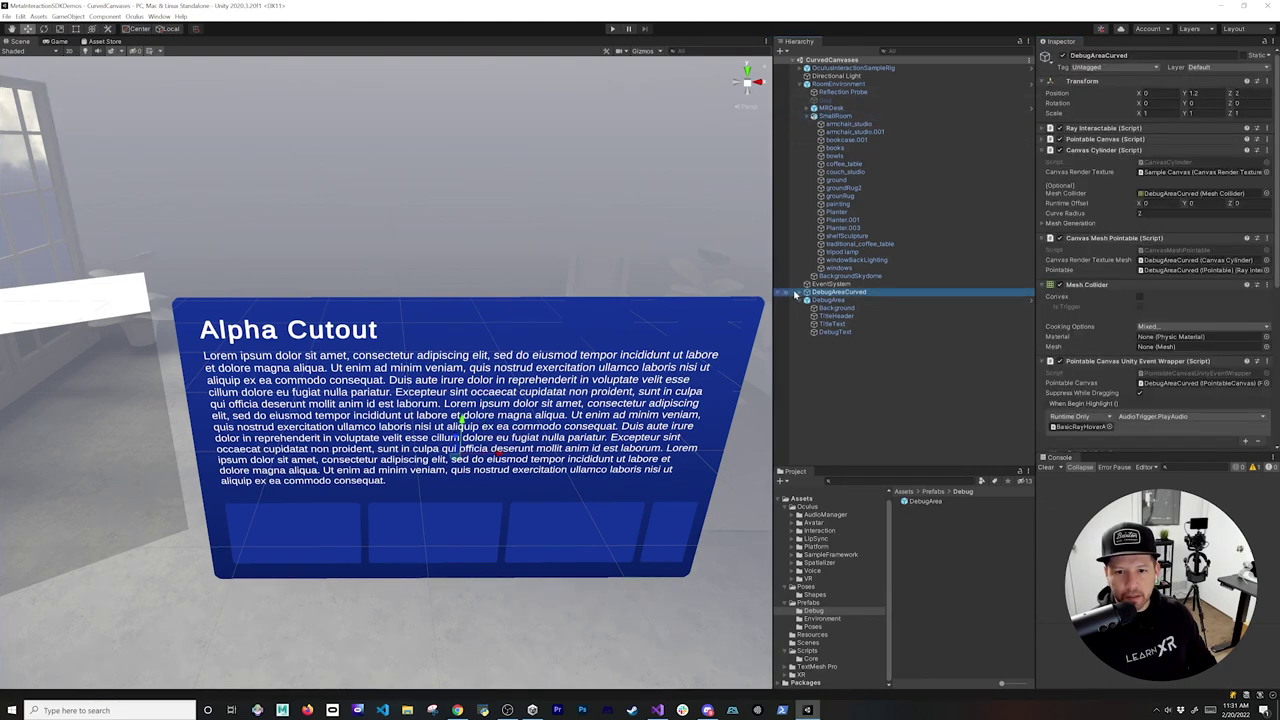
click(801, 292)
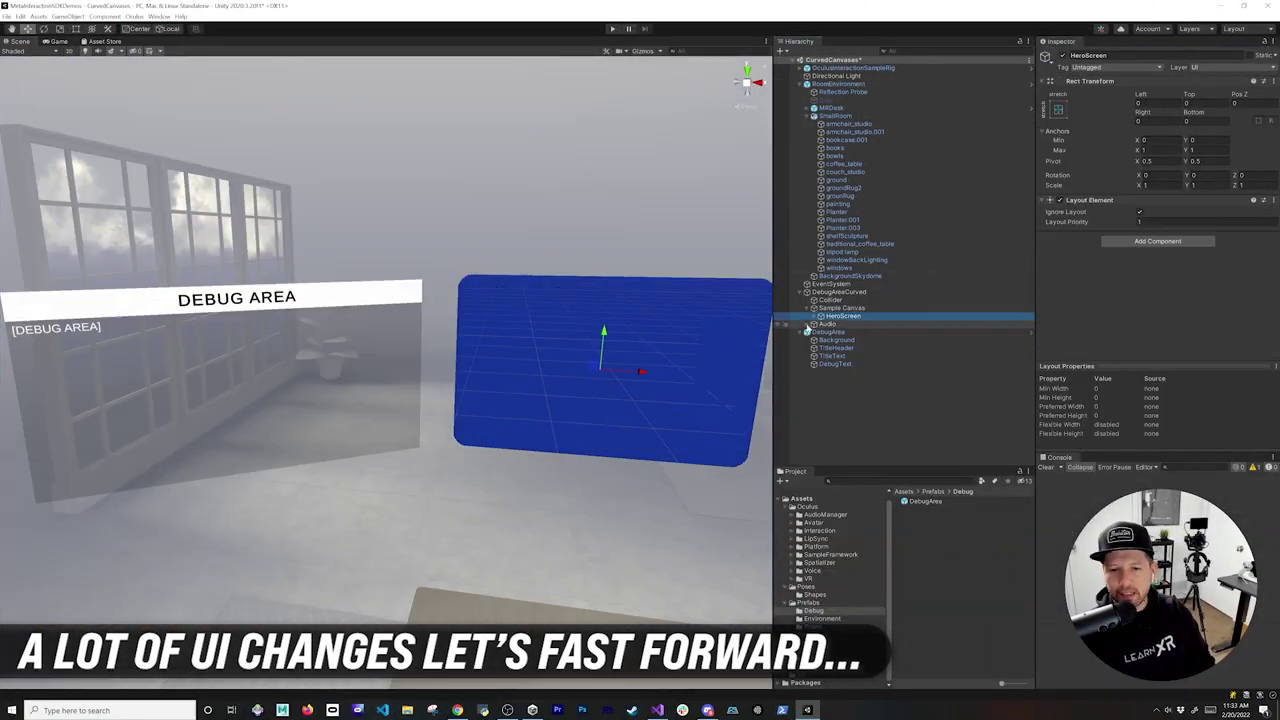
click(842, 308)
click(843, 316)
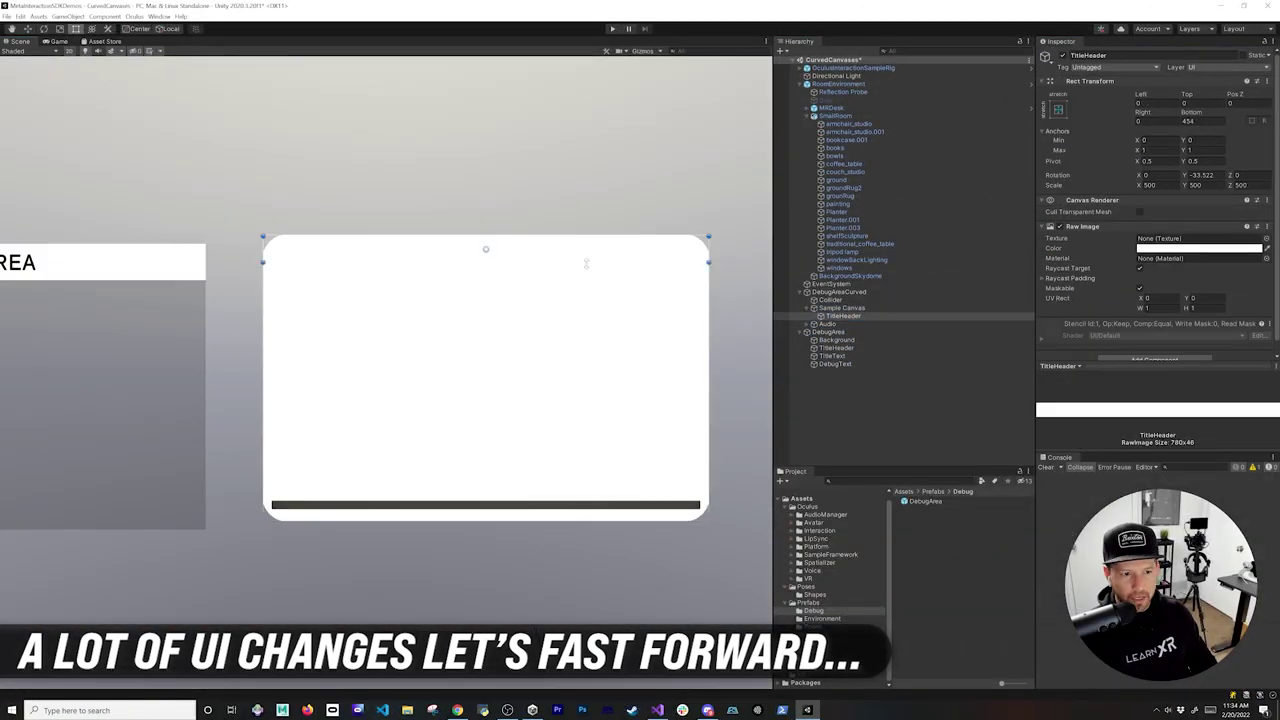
Step: Fit TitleHeader as a band across the top of Sample Canvas and align its DEBUG AREA title text to the middle
click(1202, 185)
click(1202, 103)
click(846, 324)
click(1157, 354)
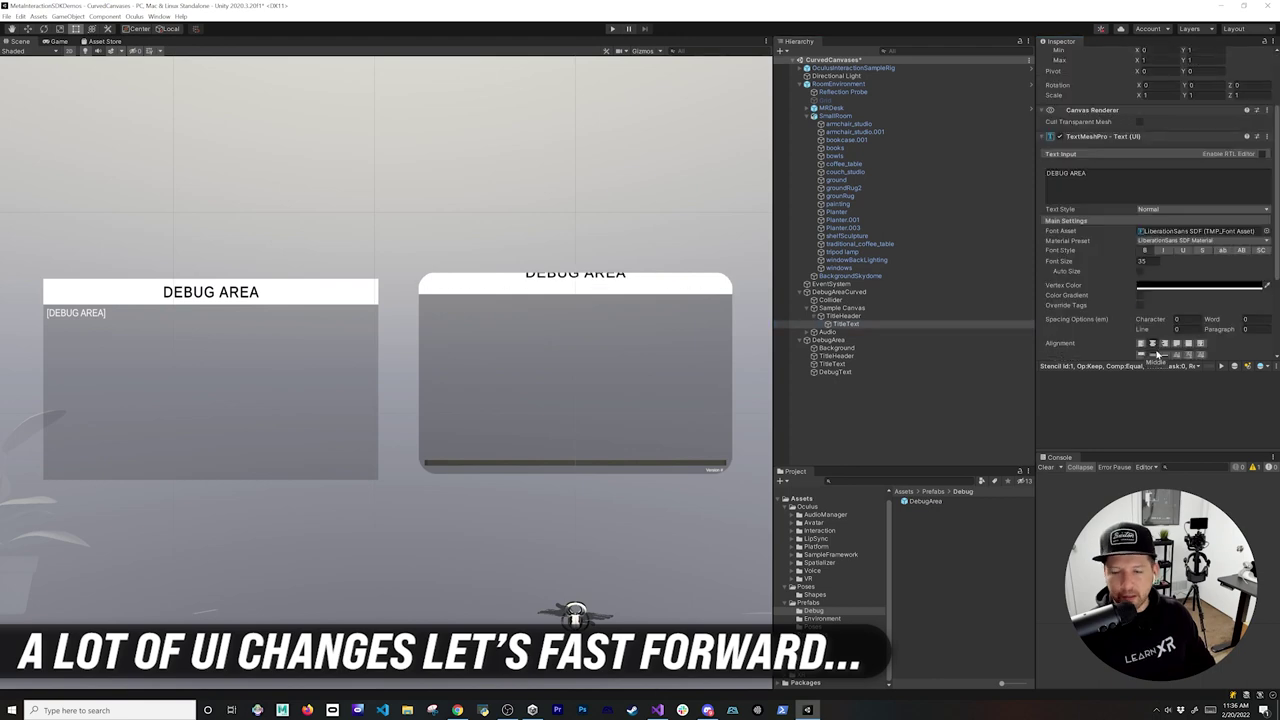
click(1156, 103)
Step: Lay out DebugText below the header of Sample Canvas at 780 by 447, Pos Y about -26.5, with white text at font size 25.22
click(849, 324)
scroll(1134, 260, down, 3)
click(1190, 285)
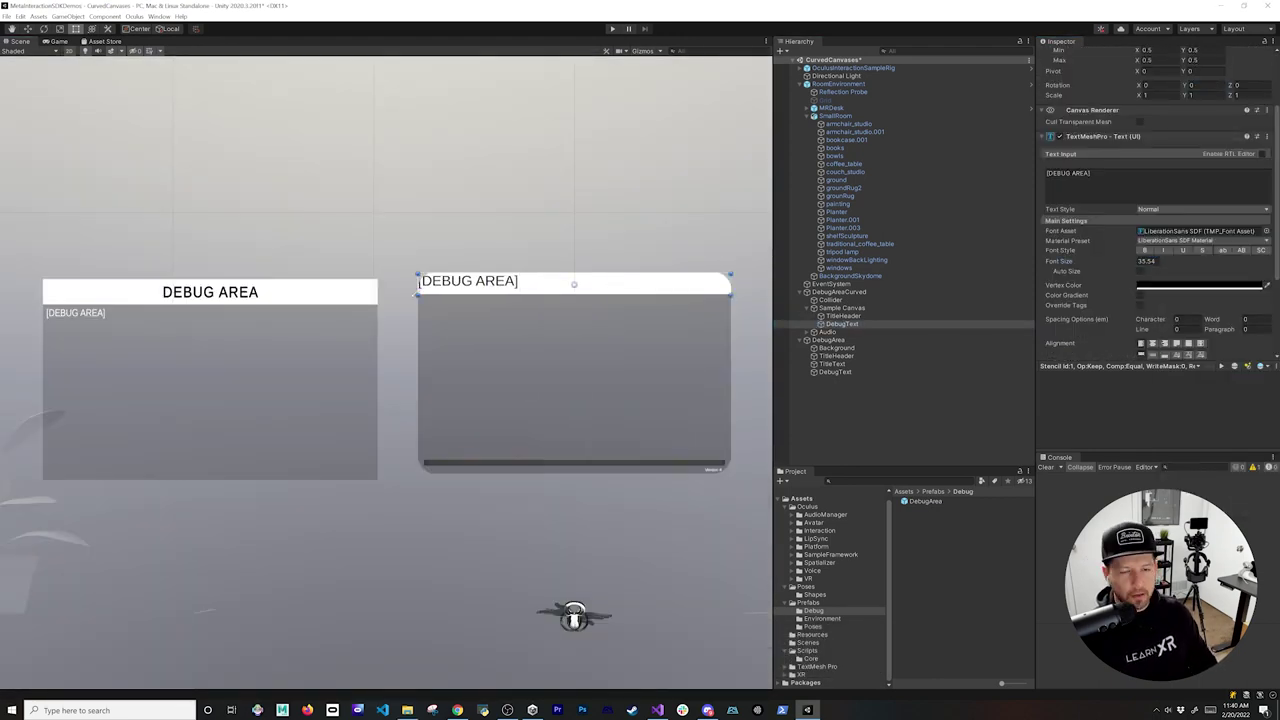
click(1168, 348)
scroll(1150, 260, up, 3)
click(842, 332)
scroll(582, 422, up, 3)
scroll(1086, 274, down, 3)
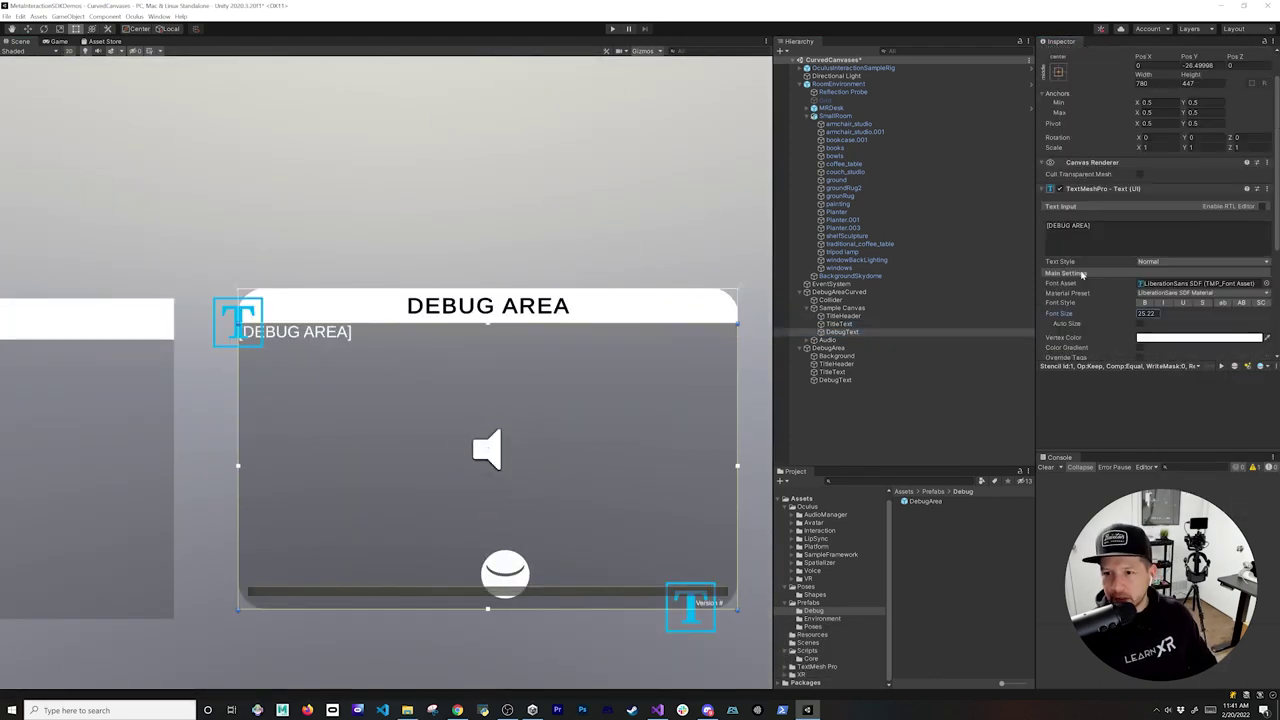
Step: Delete the original flat DebugArea from the scene and select DebugAreaCurved
click(828, 348)
key(Delete)
click(839, 292)
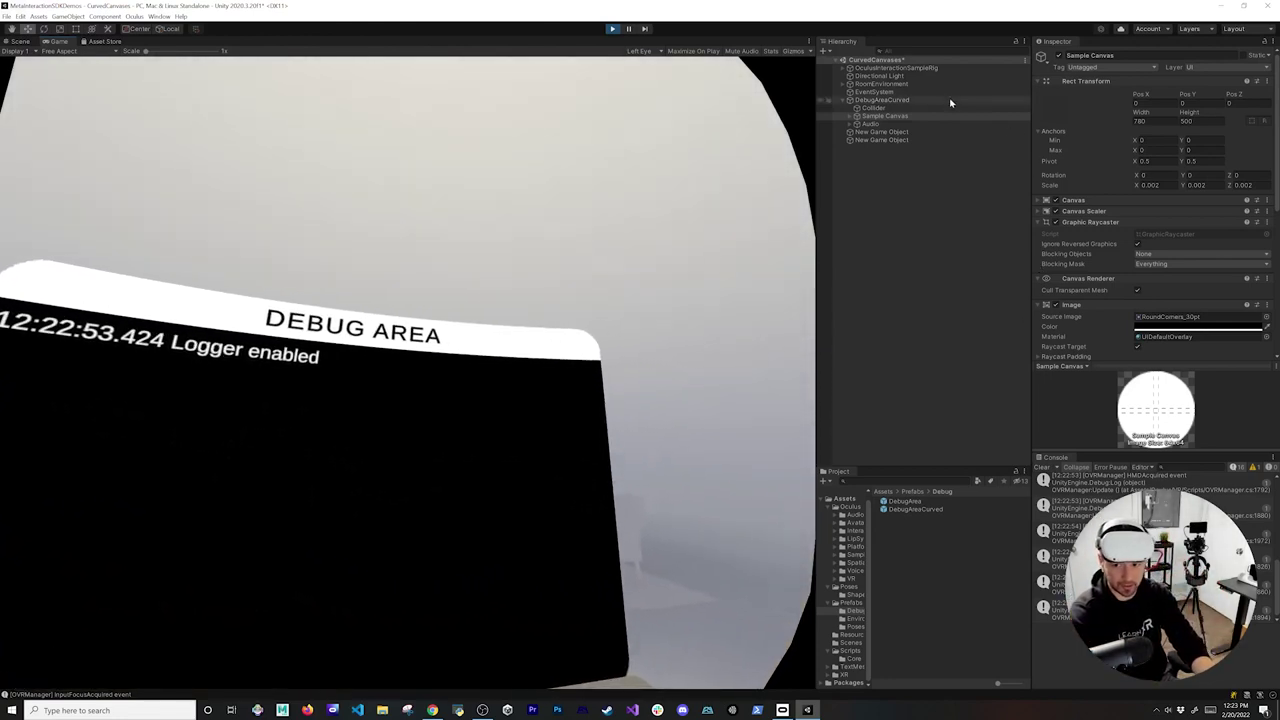
Step: Try Curve Radius values of 4, 2 and 1 on DebugAreaCurved's Canvas Cylinder while the scene is playing
click(966, 100)
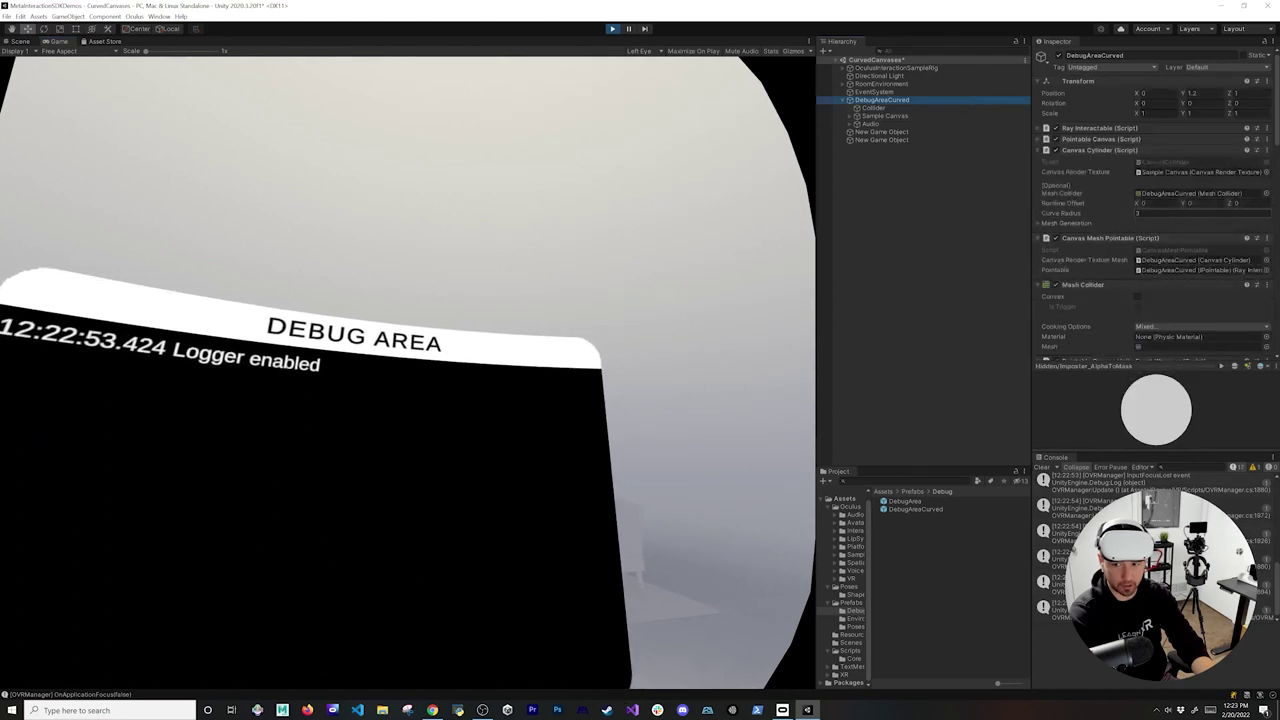
click(1159, 212)
text(4)
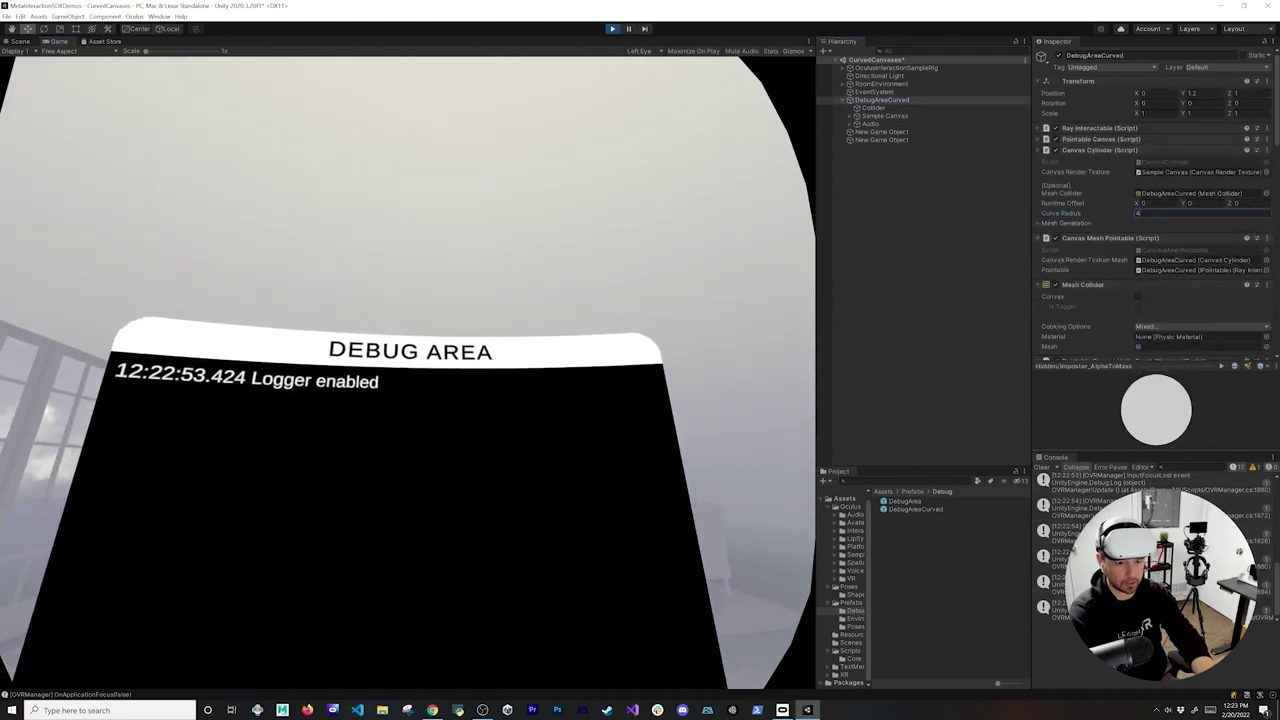
key(BackSpace)
text(2)
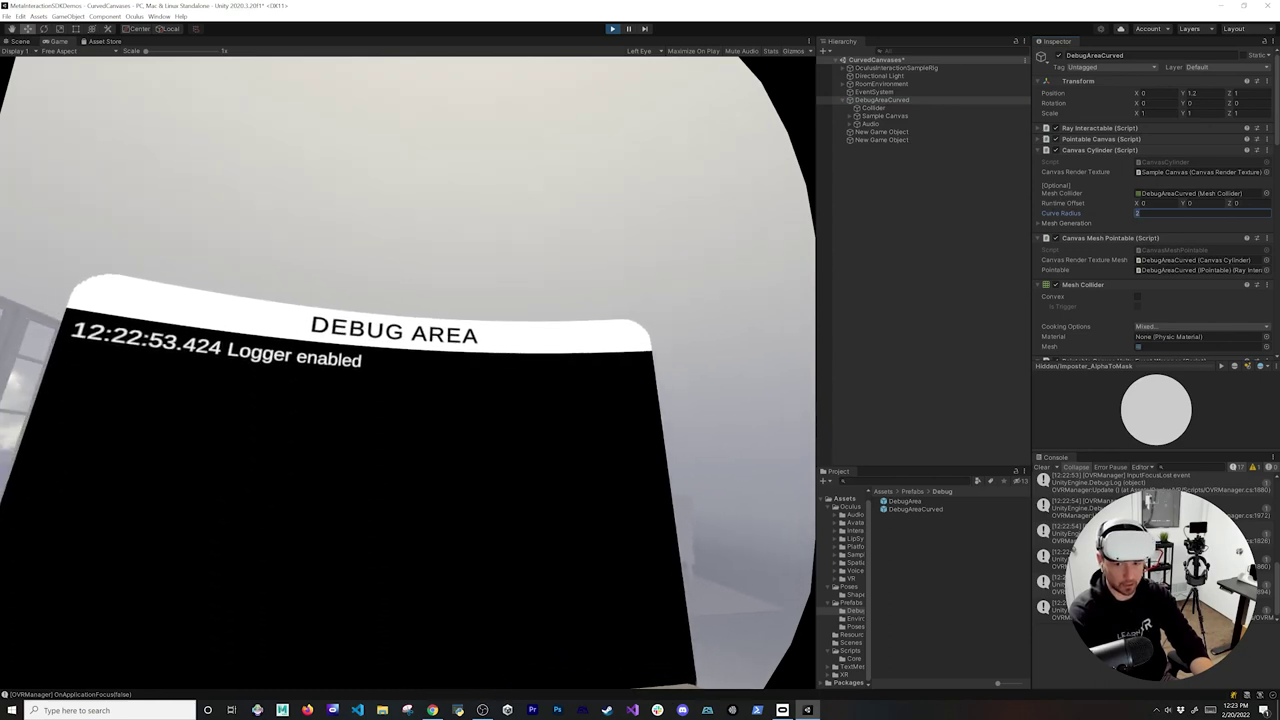
key(BackSpace)
text(1)
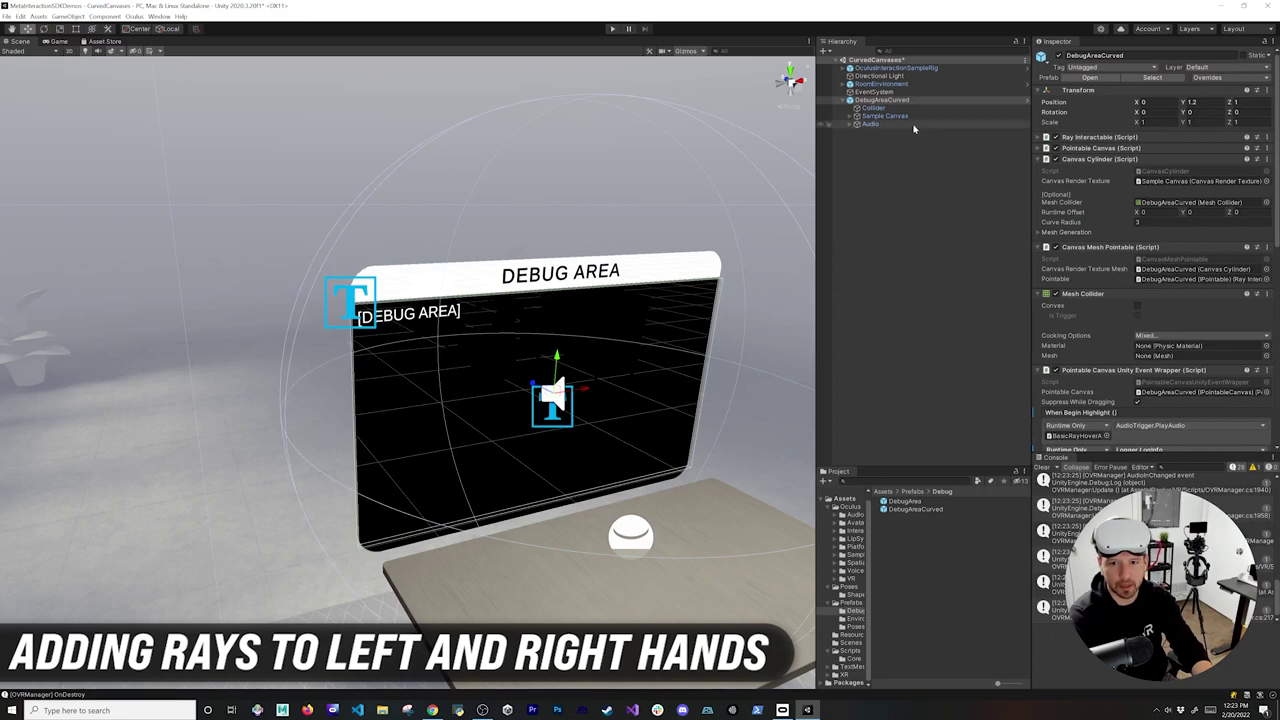
Step: Set DebugAreaCurved's Z position to 1.2
alt+drag(532, 398, 607, 426)
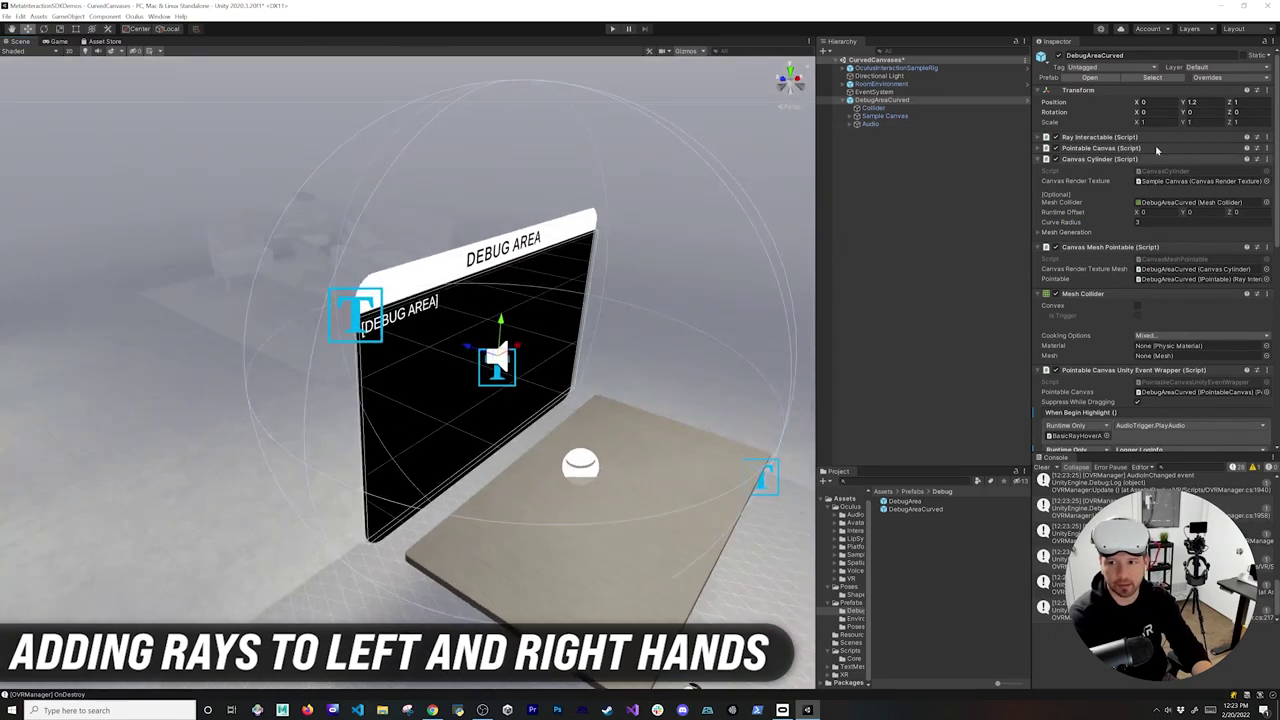
click(1258, 101)
text(1.)
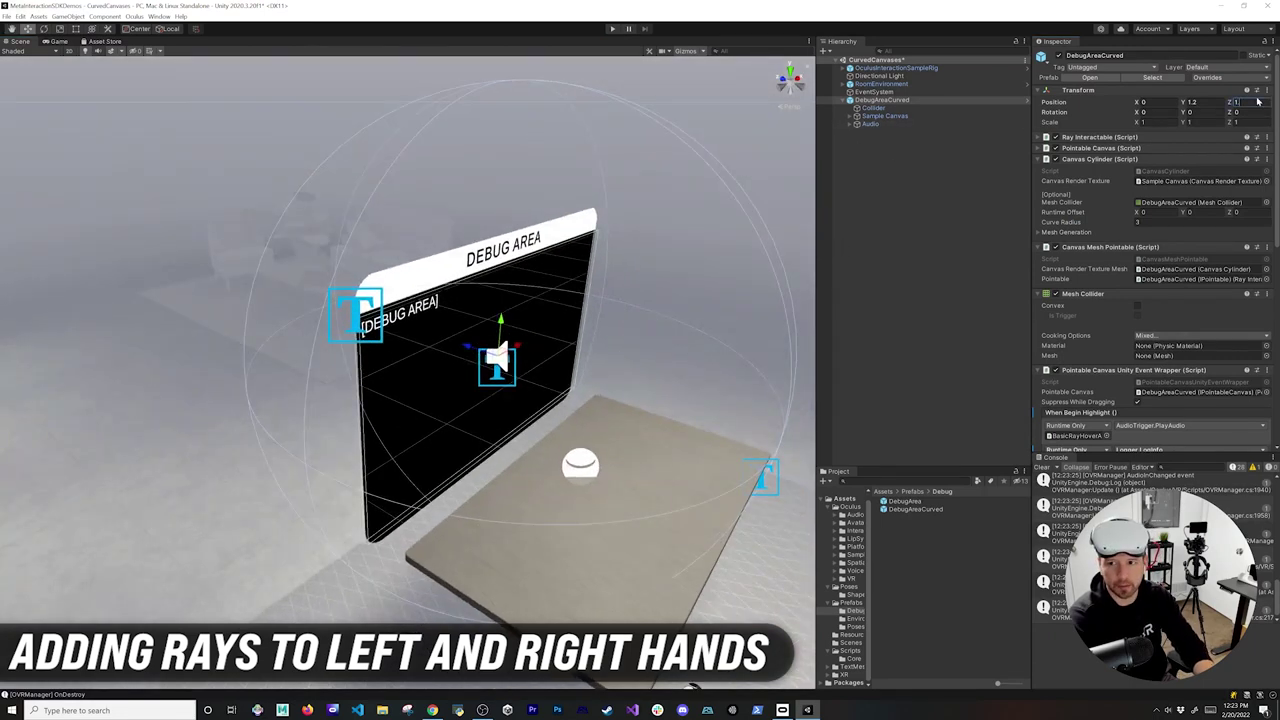
text(5)
key(BackSpace)
text(2)
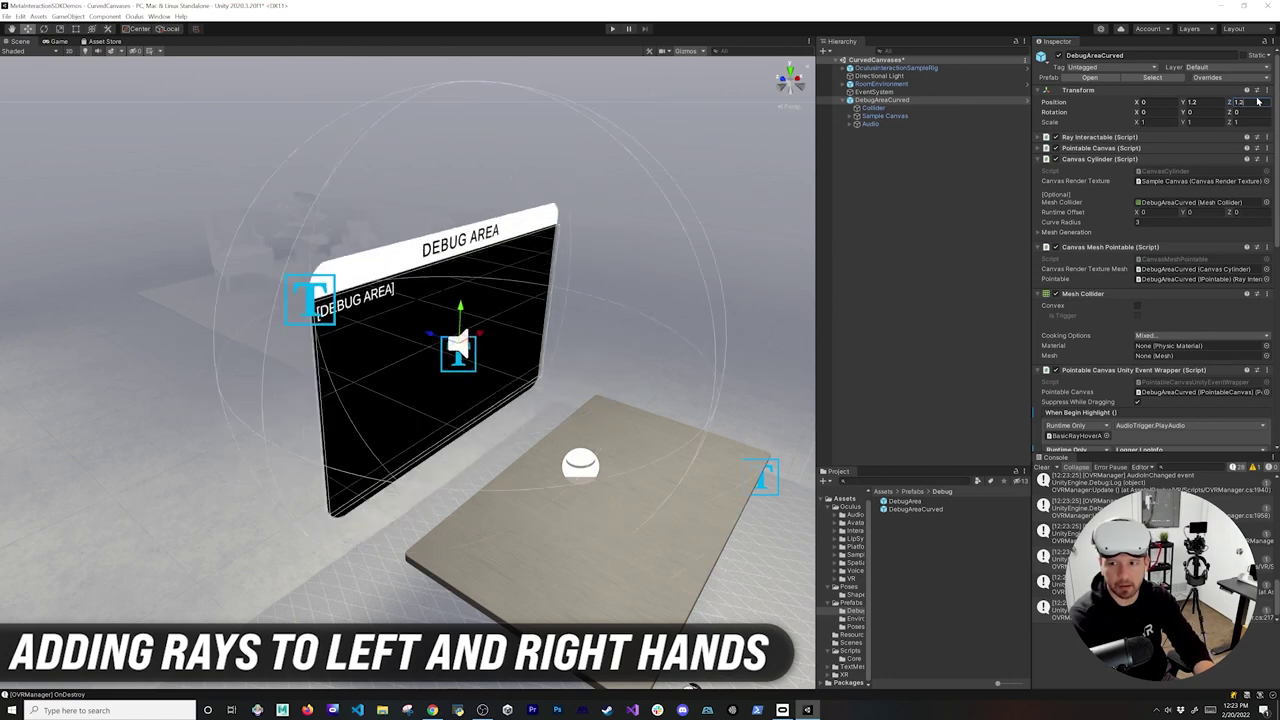
Step: Examine the debug canvas and its DebugText above the desk from the front and the side
alt+drag(528, 504, 486, 471)
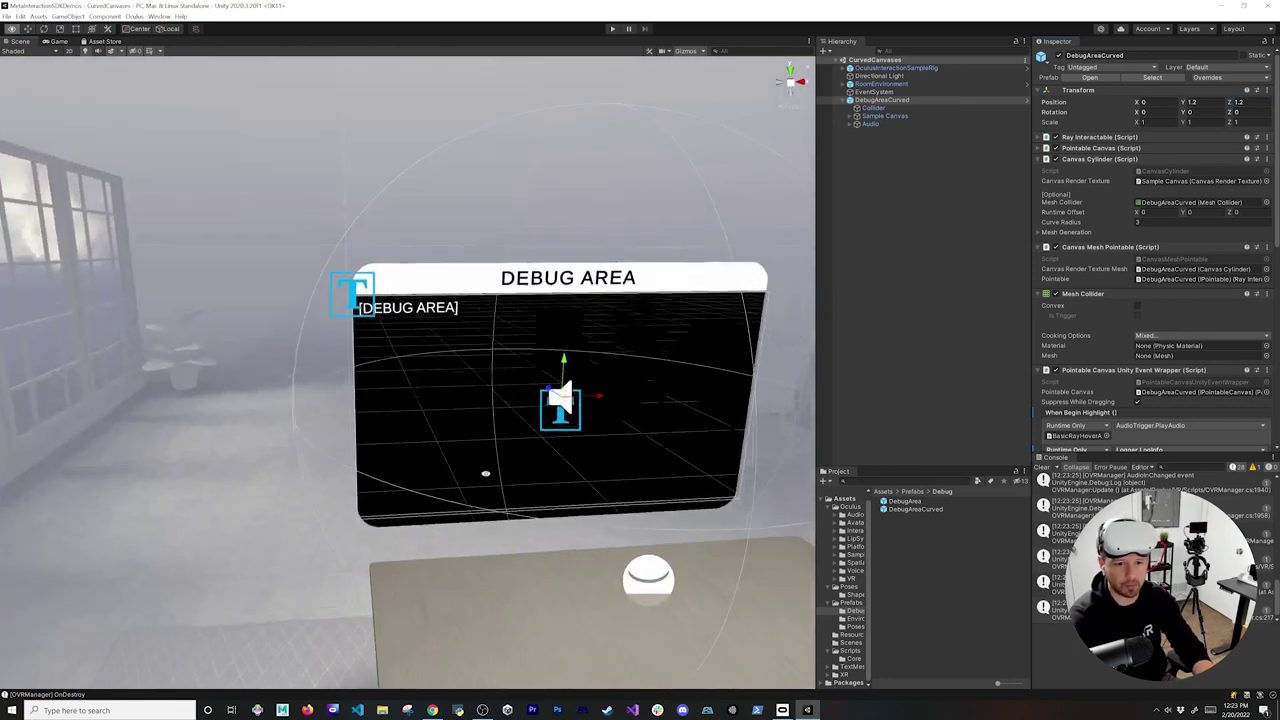
click(633, 310)
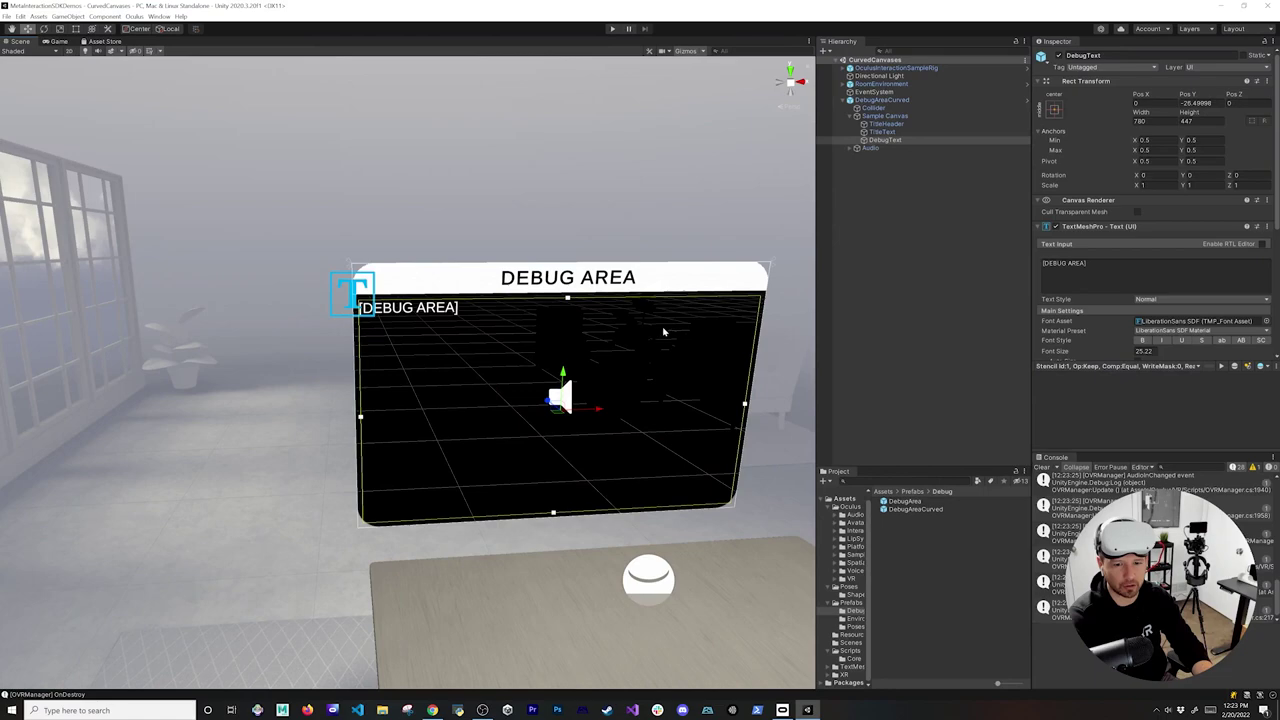
scroll(783, 460, up, 3)
alt+right_drag(783, 461, 804, 461)
alt+drag(434, 389, 514, 389)
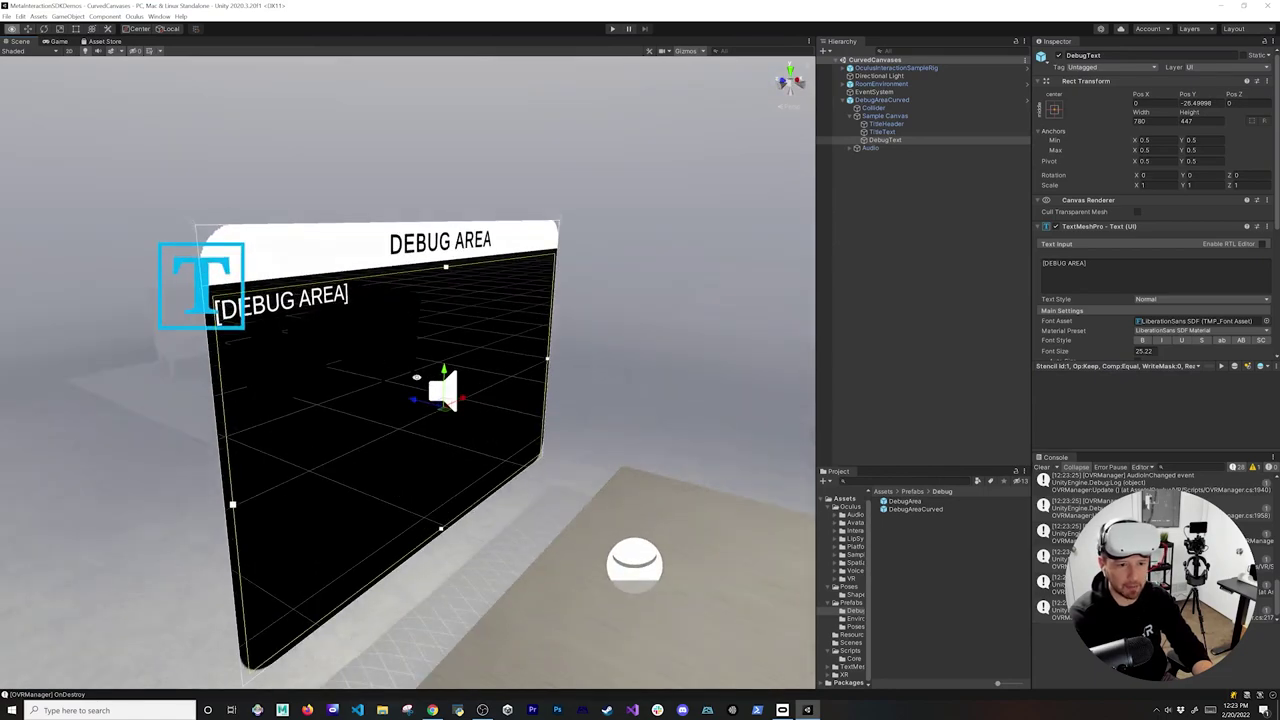
middle_drag(222, 430, 425, 428)
alt+drag(626, 376, 549, 429)
middle_drag(549, 429, 366, 286)
alt+right_drag(551, 317, 453, 244)
alt+drag(452, 243, 545, 330)
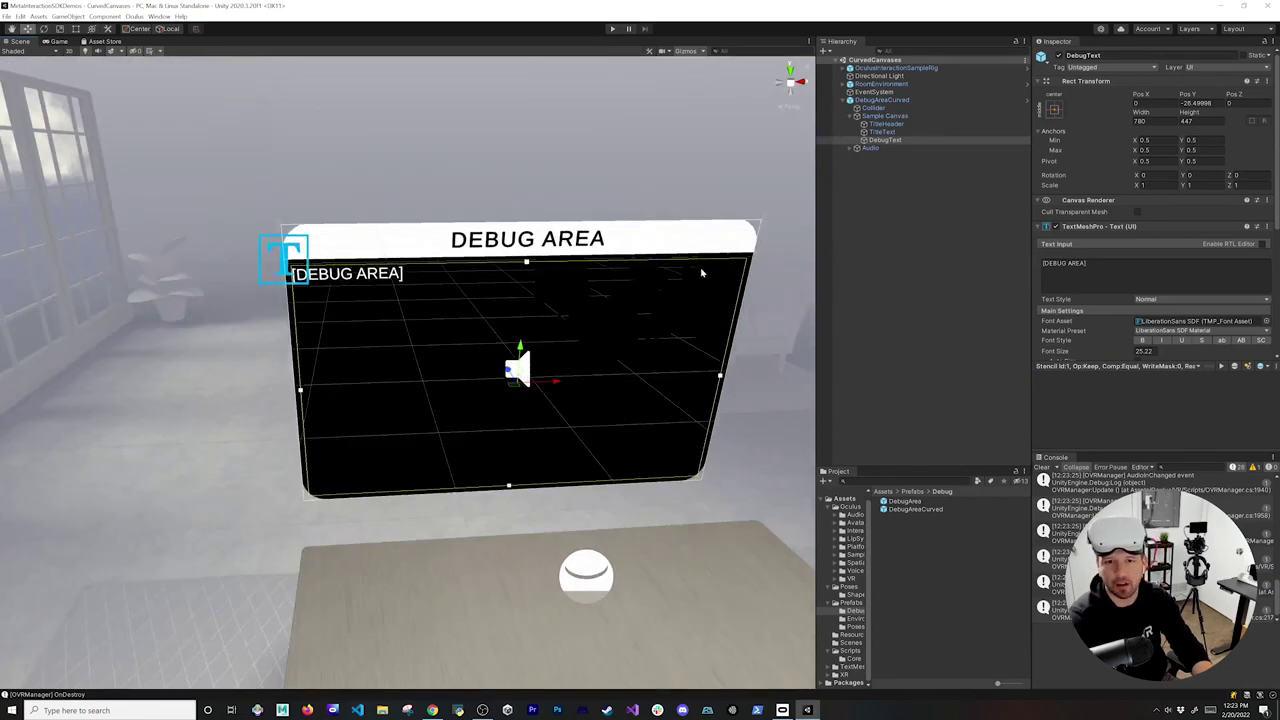
click(928, 244)
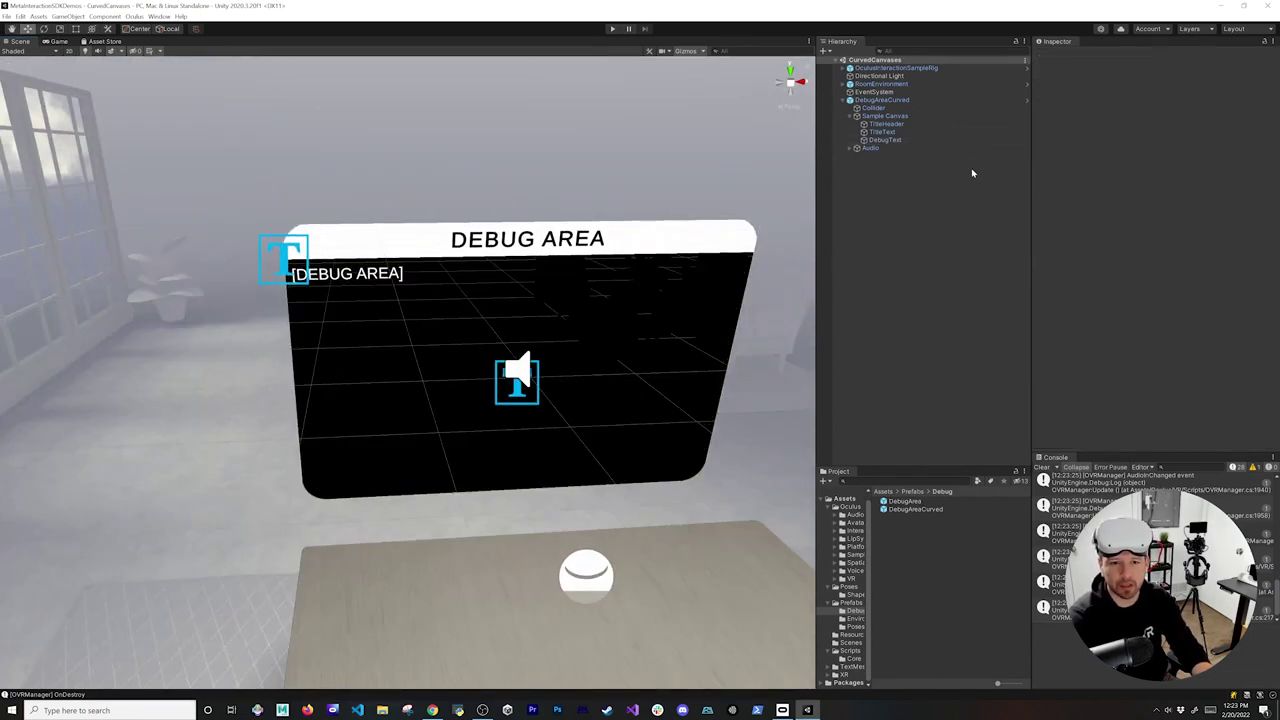
Step: Expand OculusInteractionSampleRig through InputOVR and Hands down to LeftHand and RightHand
click(895, 67)
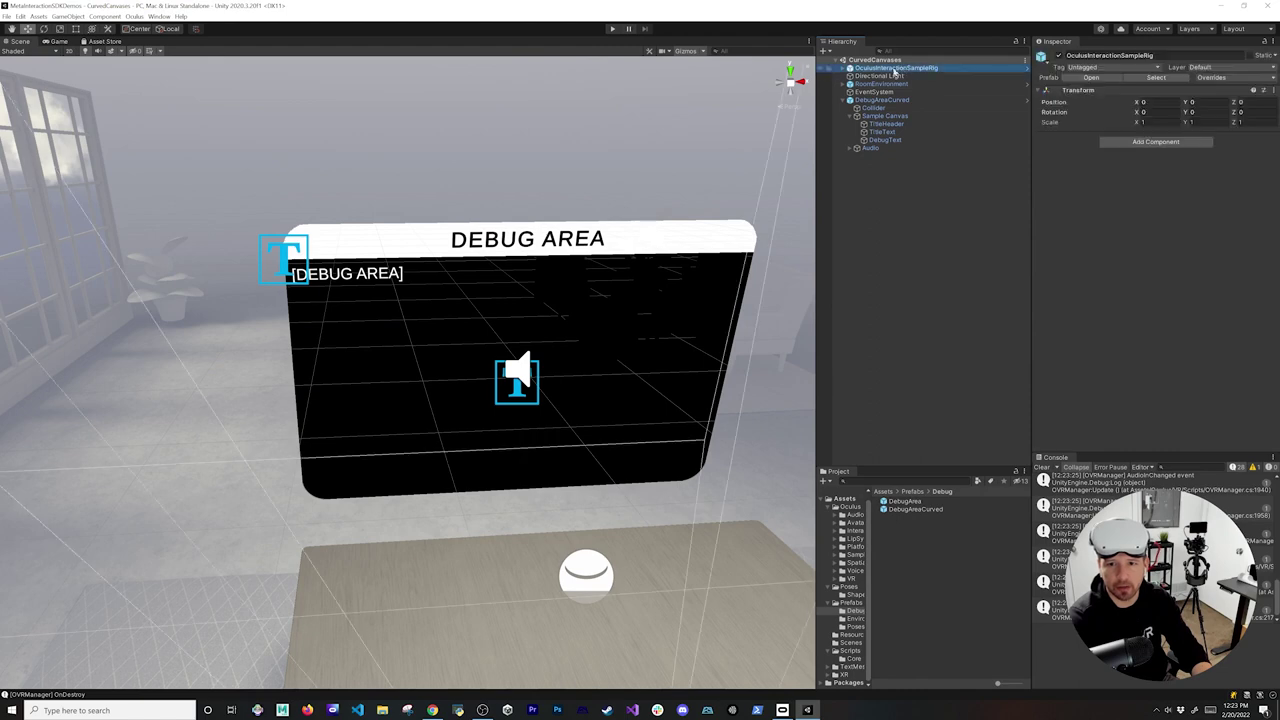
click(842, 67)
click(850, 83)
click(857, 99)
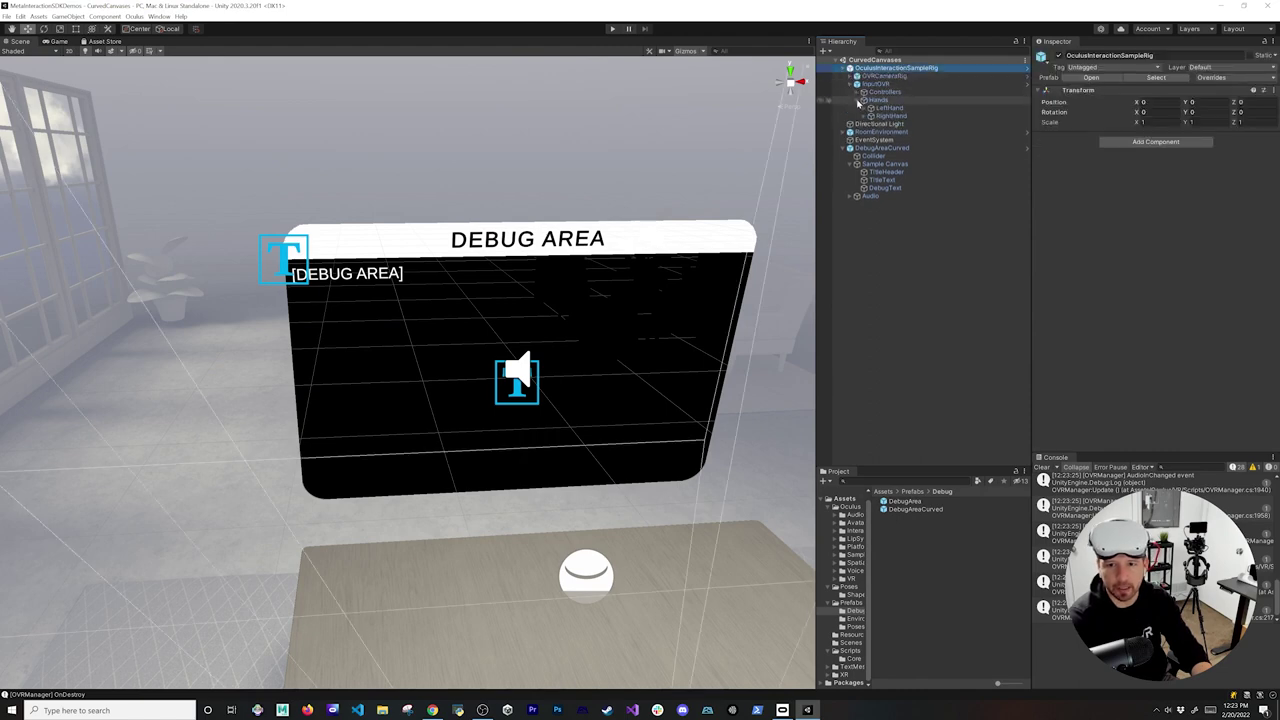
Step: Examine the existing ControllerPokeInteractorRight under RightController and HandPokeInteractorRight under RightHand's HandInteractors
click(863, 115)
click(857, 91)
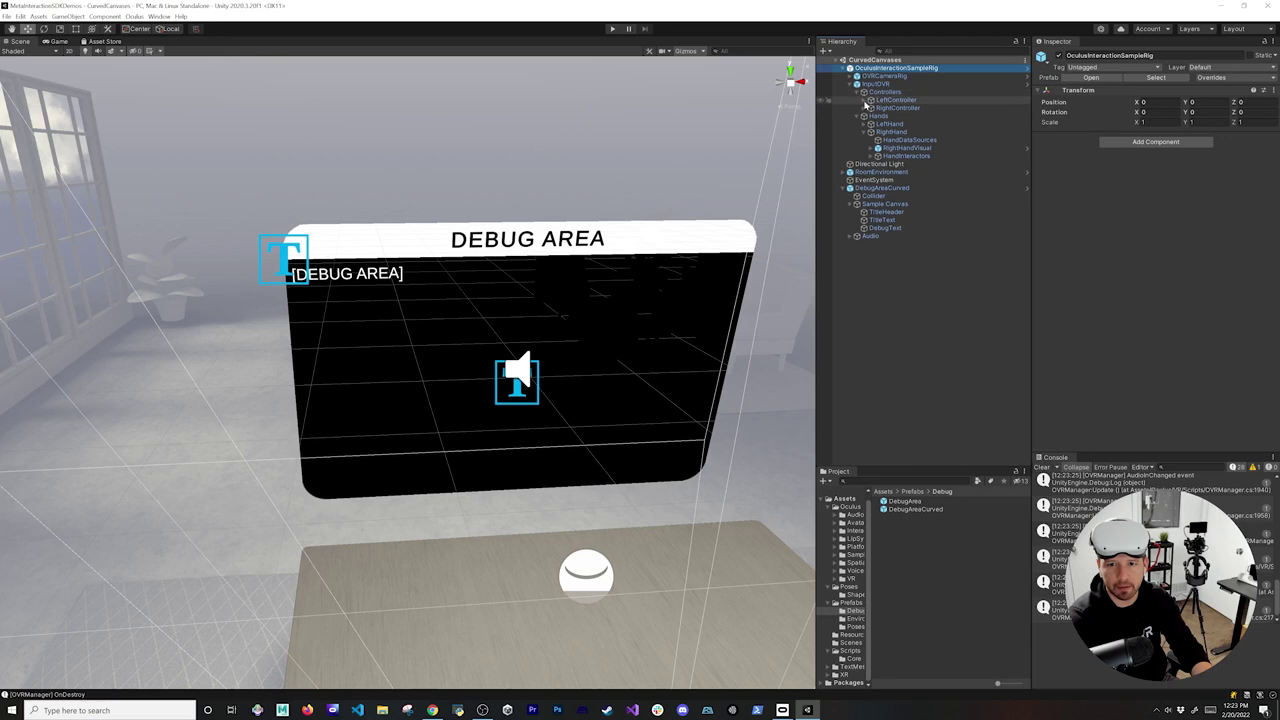
click(869, 107)
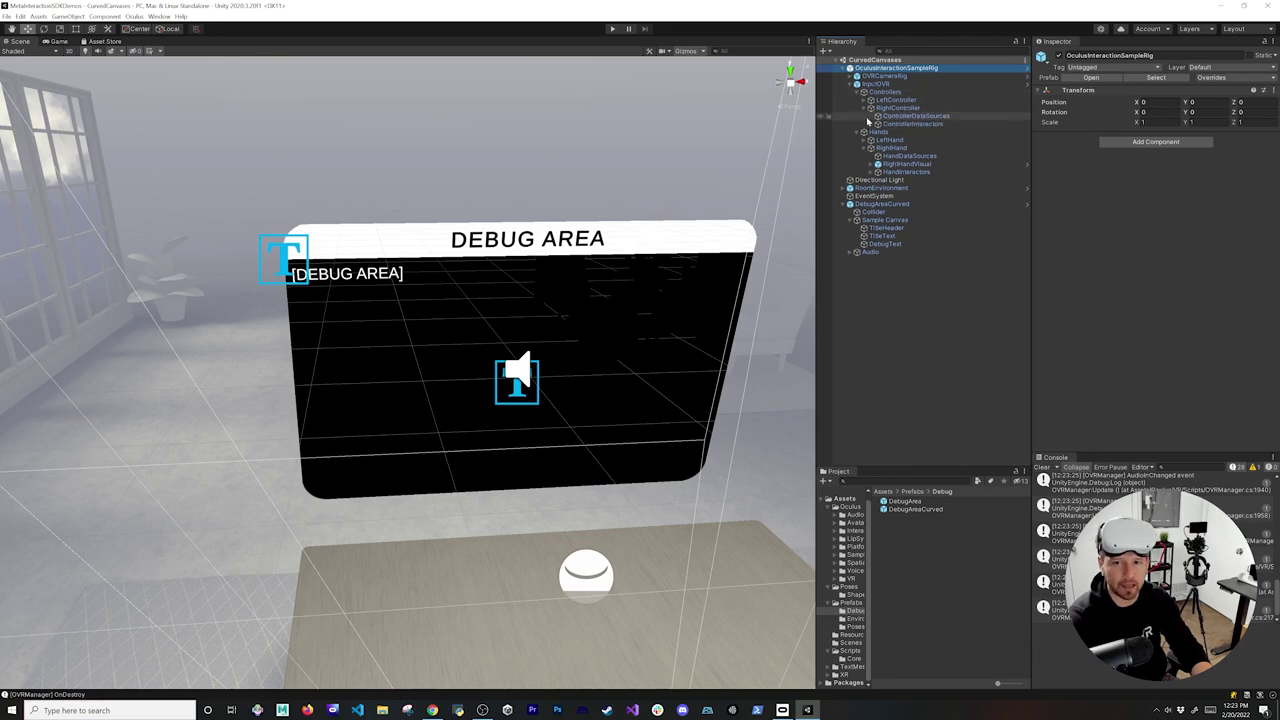
click(870, 123)
click(921, 133)
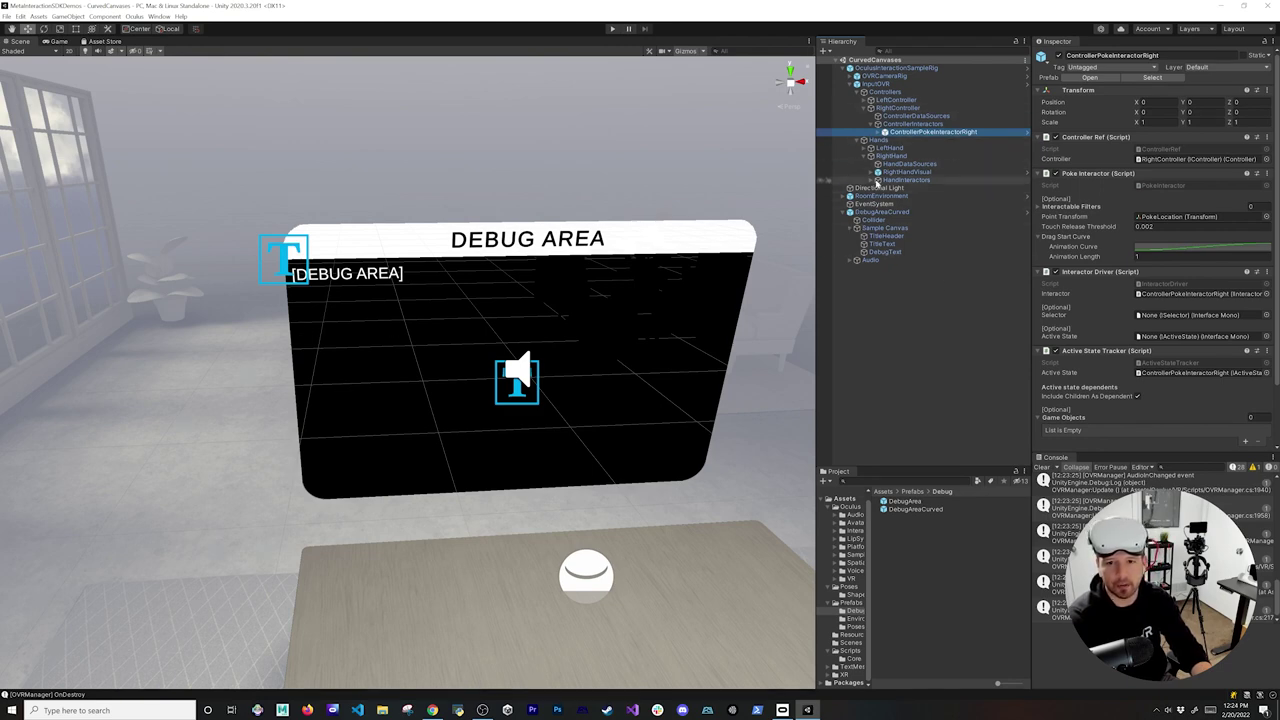
click(876, 180)
click(893, 188)
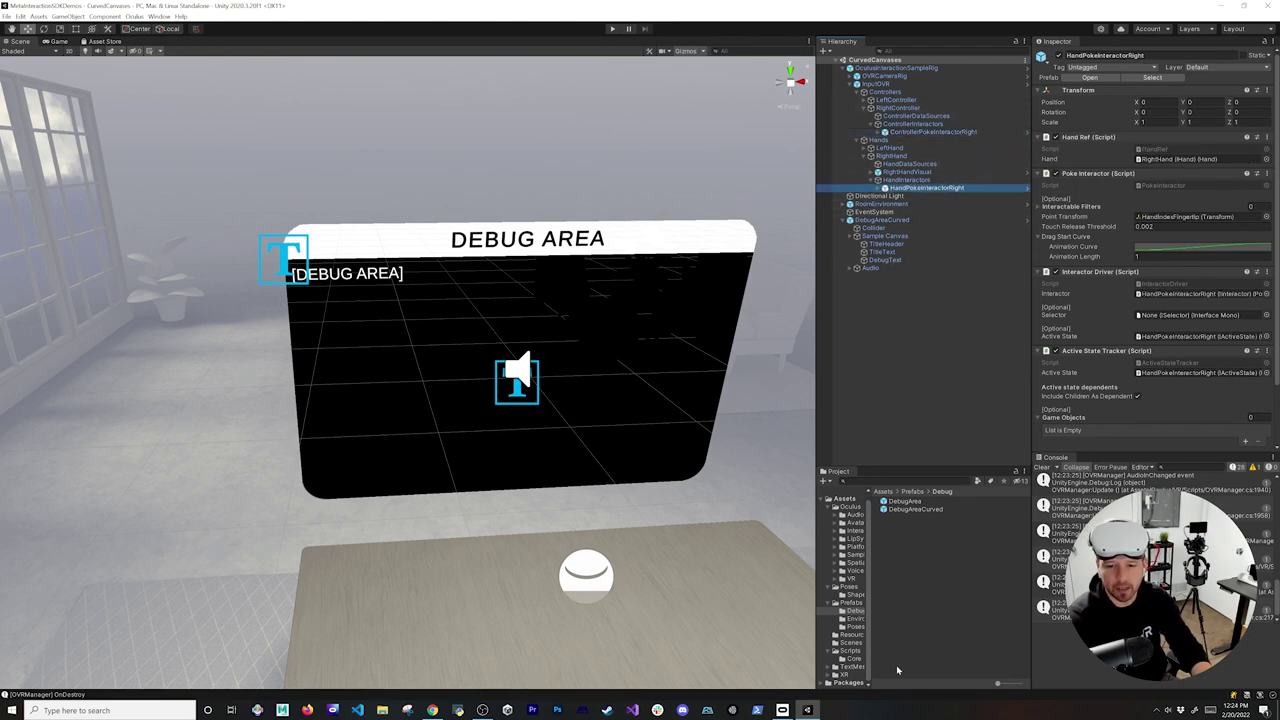
Step: Add the HandRayInteractor prefab from Oculus/Interaction/Runtime/Prefabs/Ray to RightHand's HandInteractors, below HandPokeInteractorRight
drag(875, 598, 958, 598)
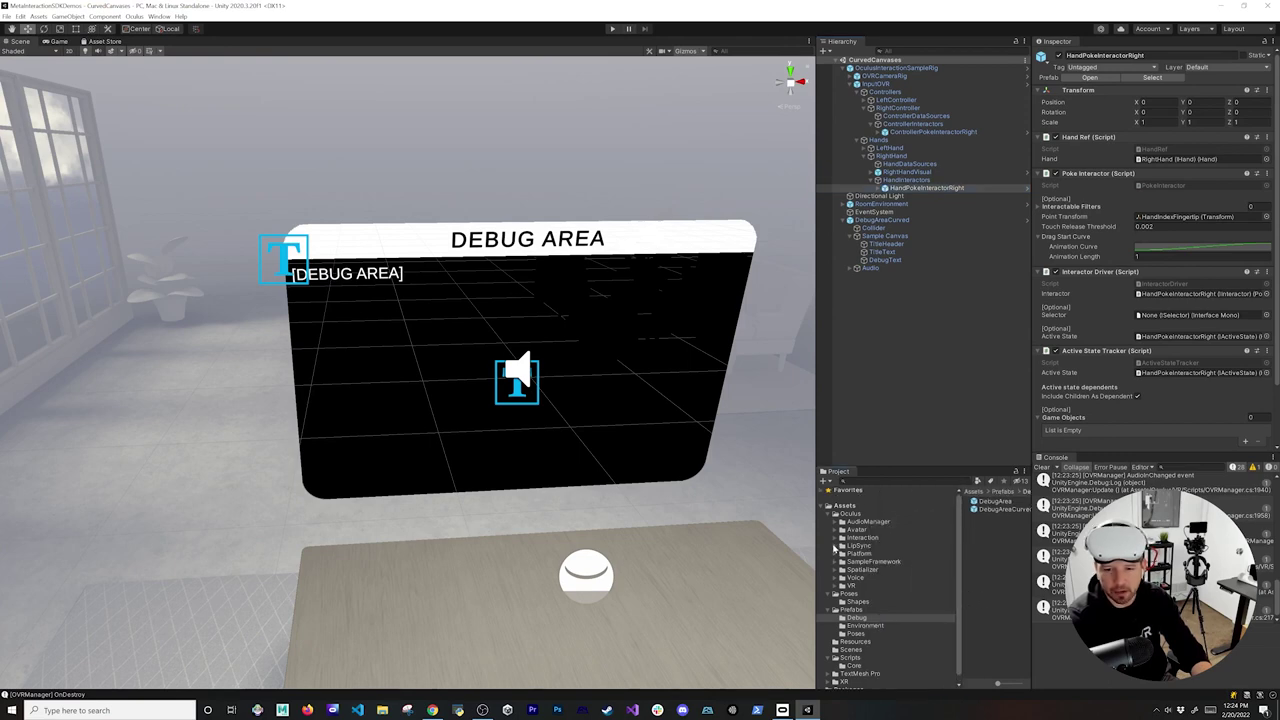
click(839, 539)
scroll(891, 570, down, 1)
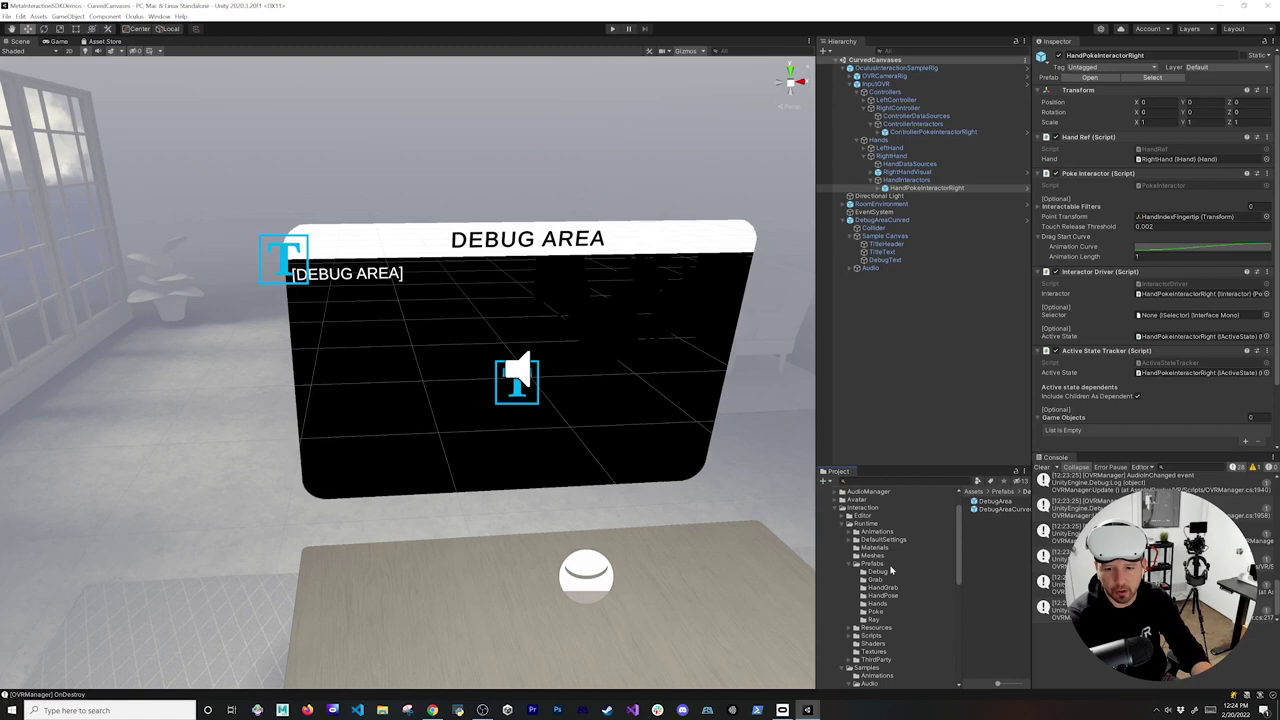
click(874, 620)
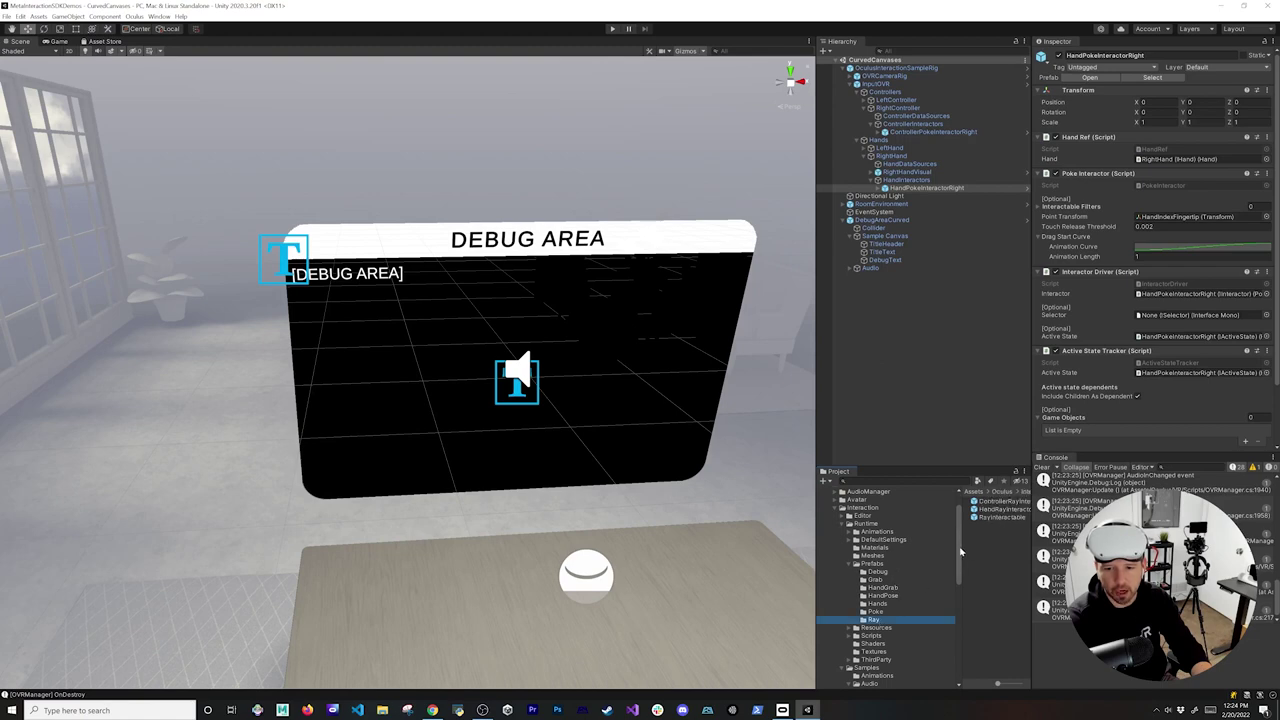
drag(813, 540, 697, 547)
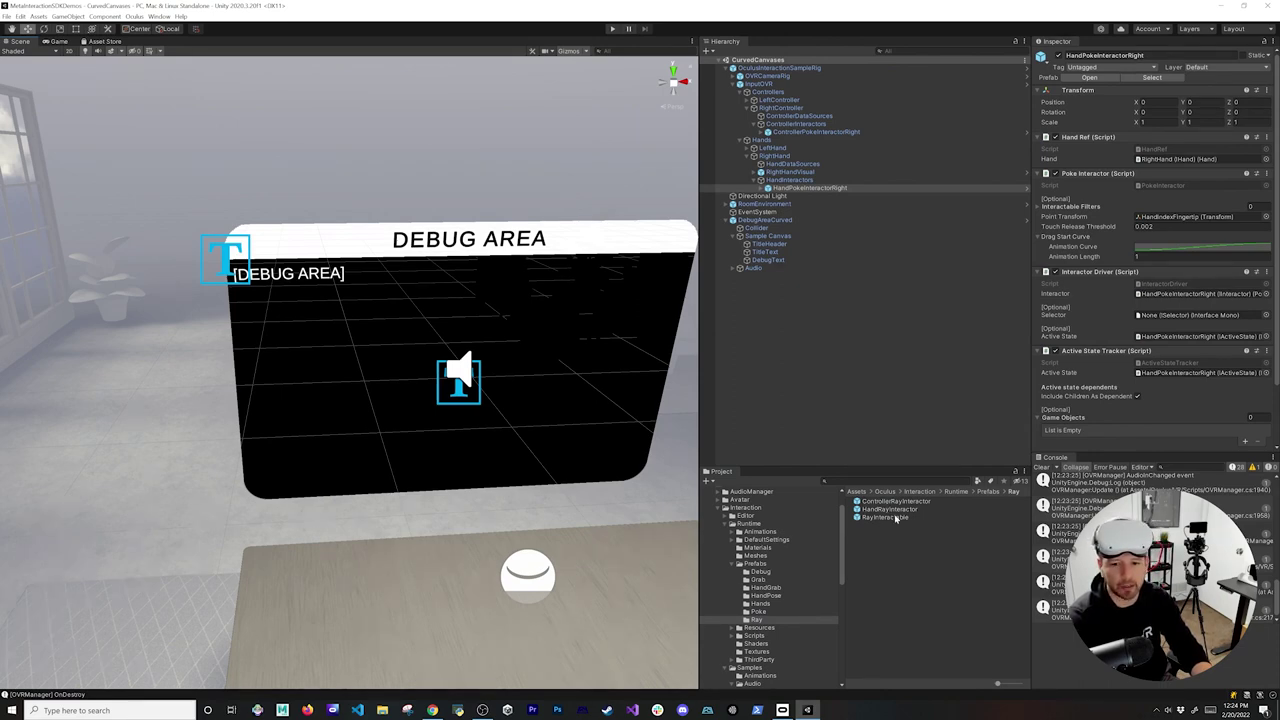
drag(907, 511, 813, 203)
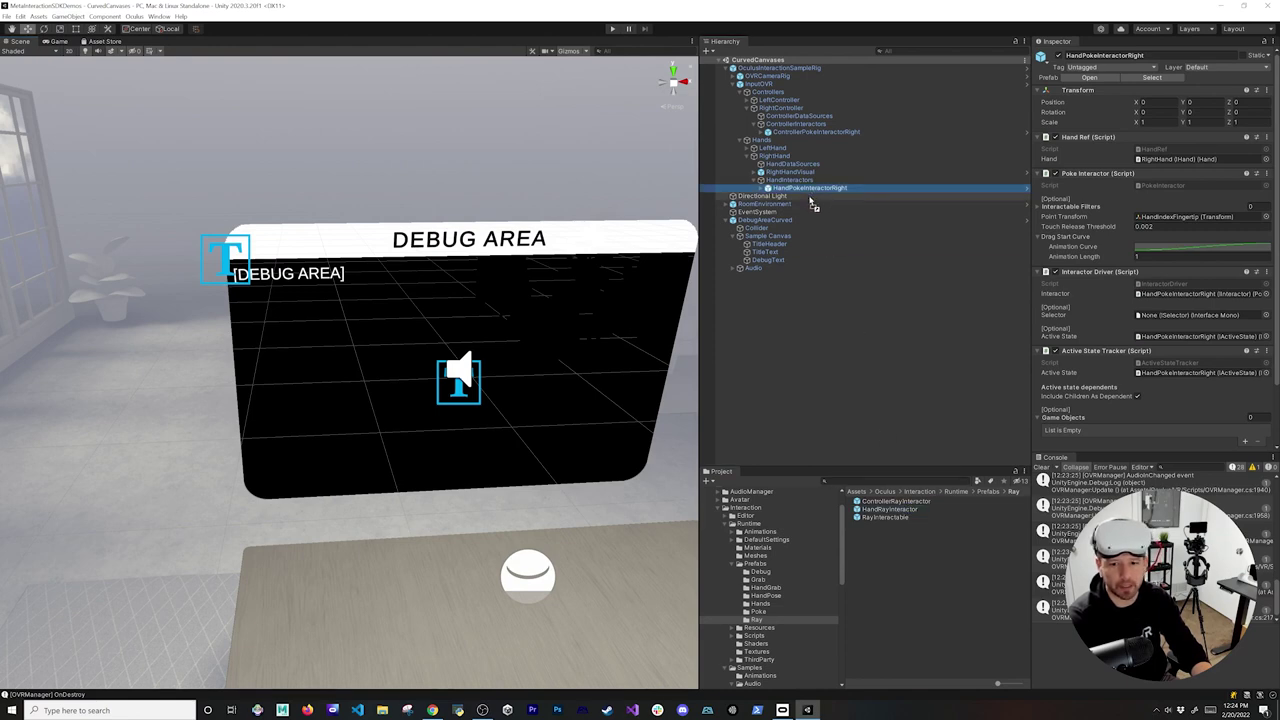
drag(813, 203, 813, 199)
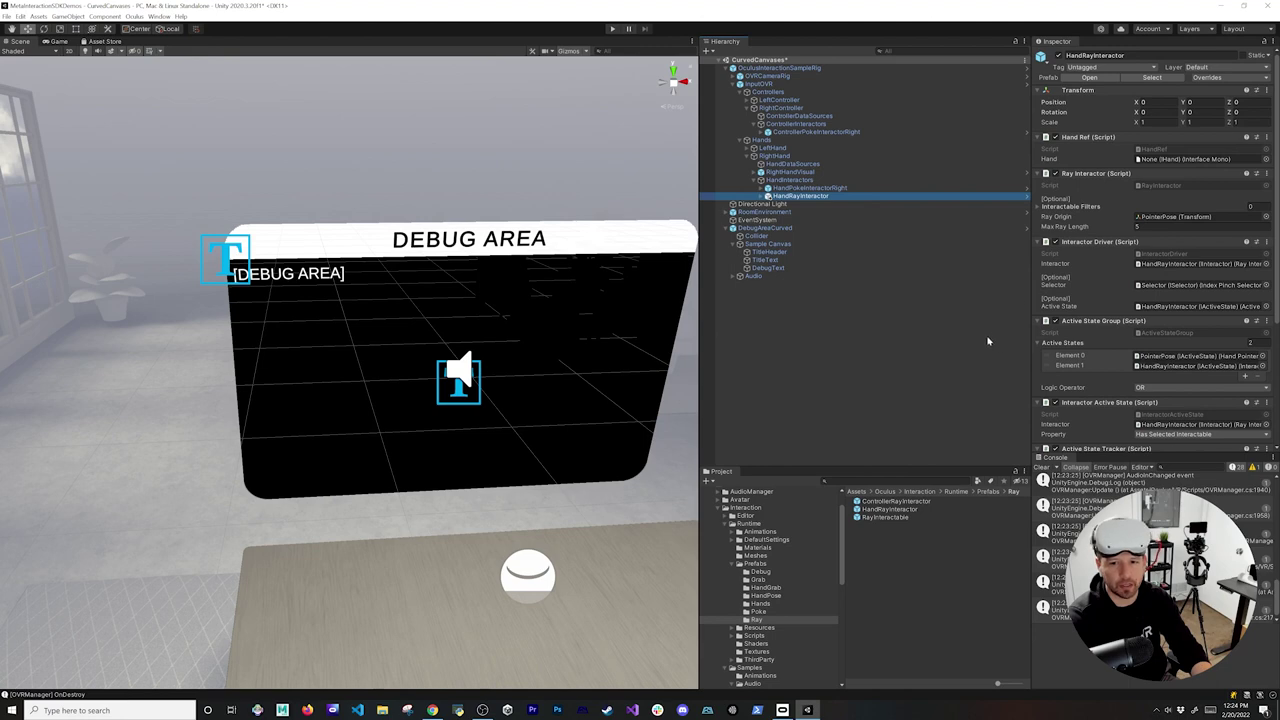
Step: Add the HandRayInteractor prefab to LeftHand's HandInteractors, below HandPokeInteractorLeft
click(747, 148)
click(760, 172)
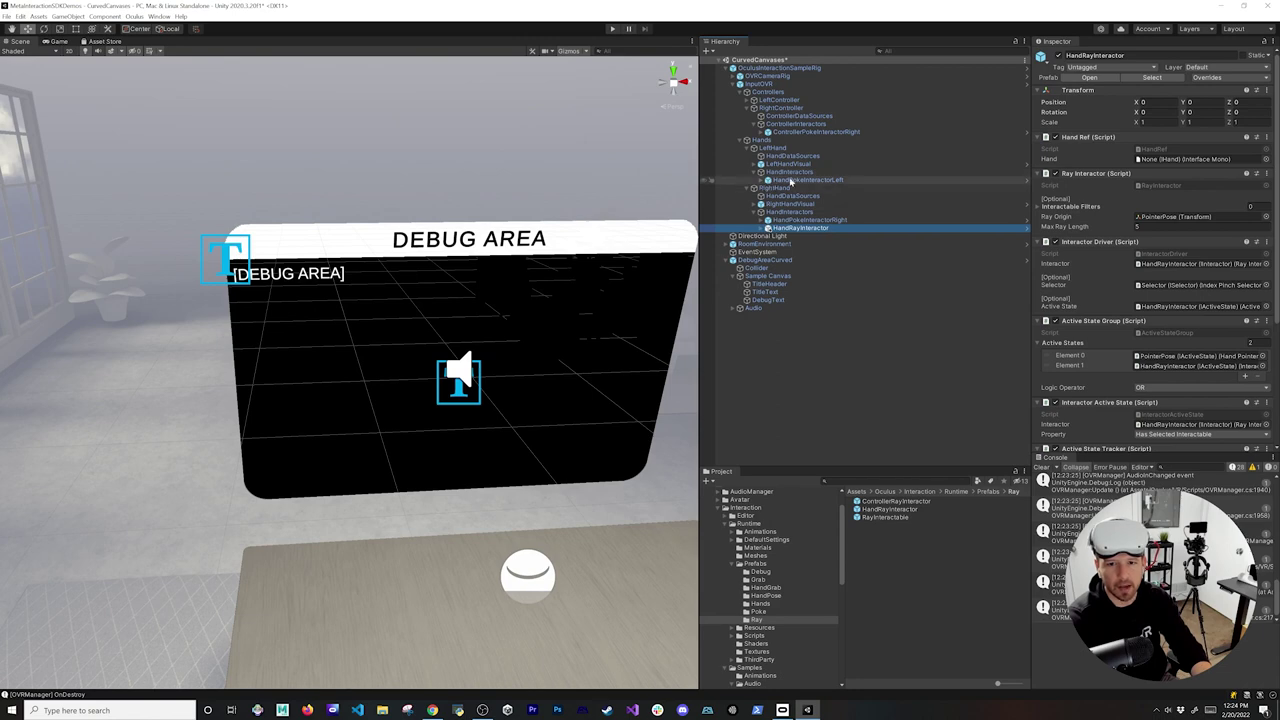
drag(907, 514, 822, 195)
drag(822, 193, 836, 185)
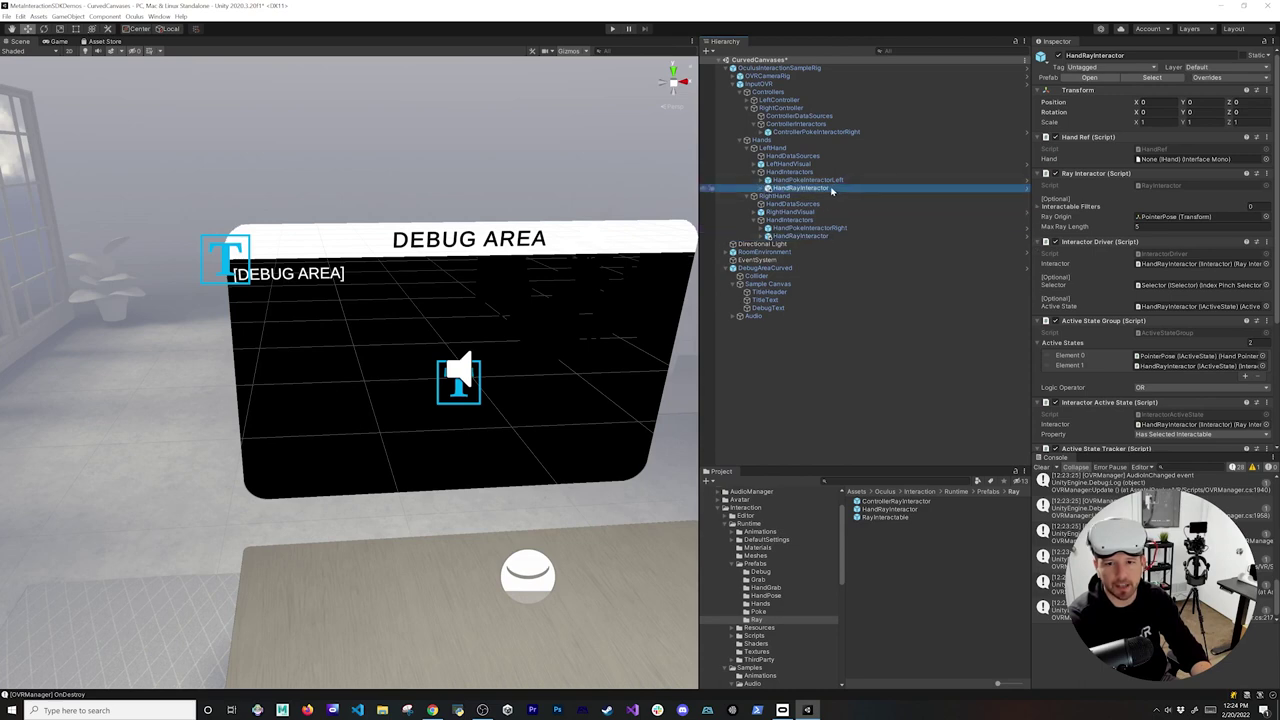
Step: Rename the left hand's ray interactor HandRayInteractorLeft and assign LeftHand as its Hand Ref's Hand
click(1140, 55)
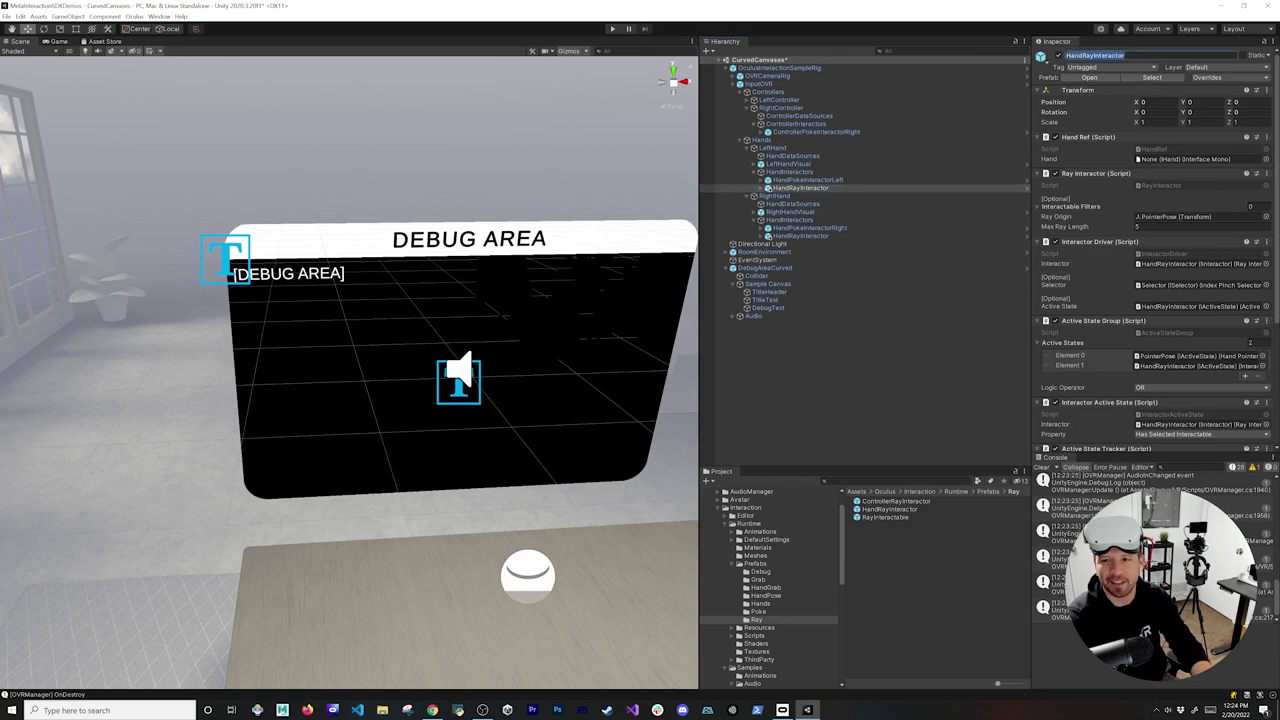
key(End)
text(L)
key(Return)
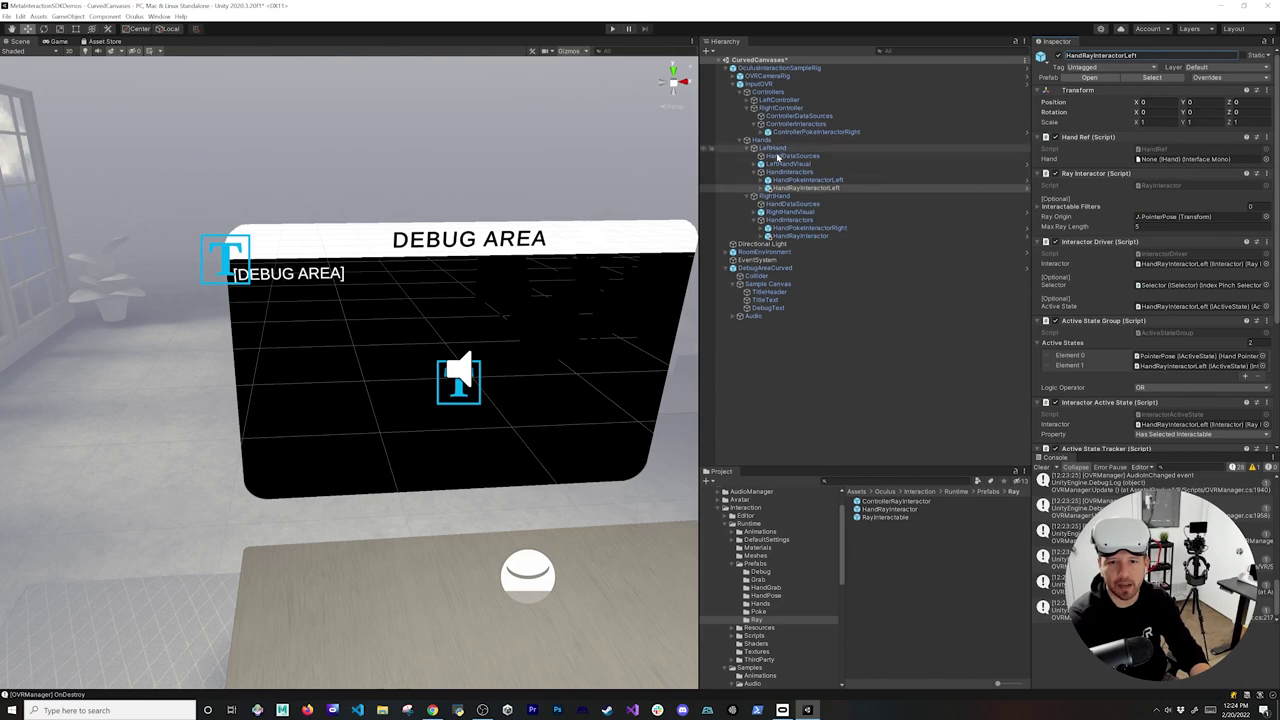
drag(778, 150, 1168, 162)
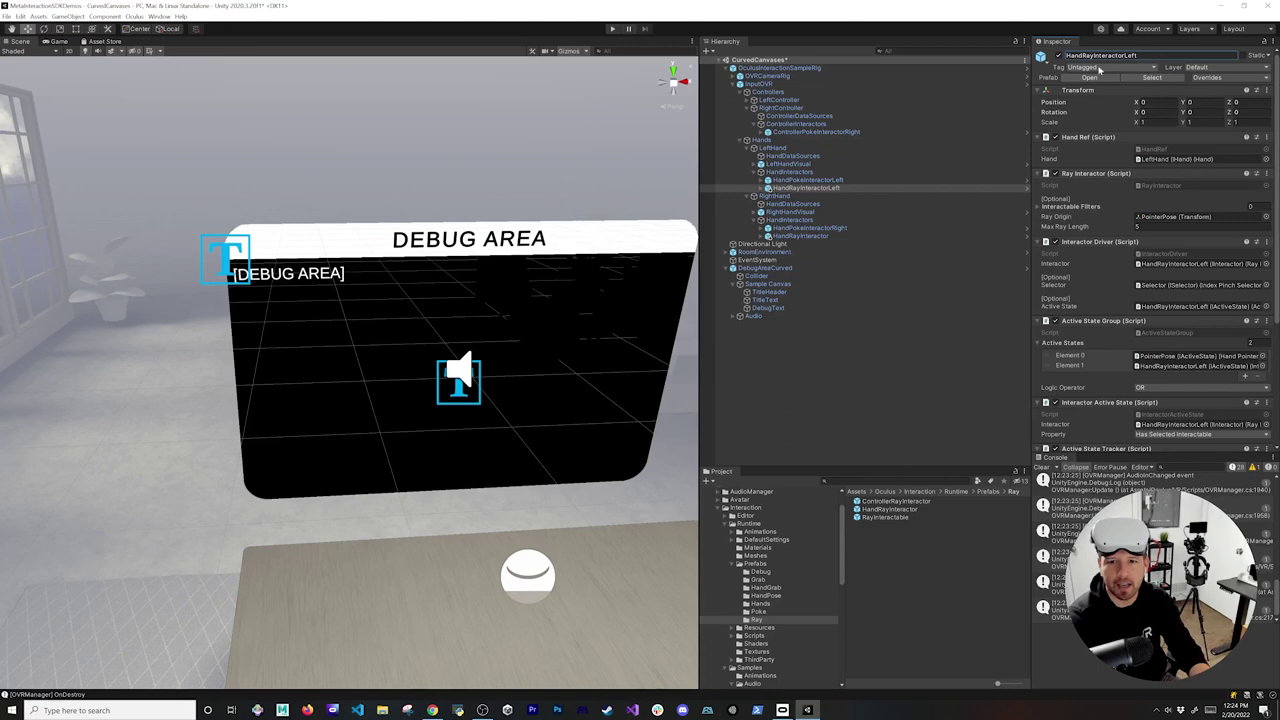
Step: Rename the right hand's ray interactor HandRayInteractorRight and assign RightHand as its Hand Ref's Hand
click(802, 236)
click(1141, 56)
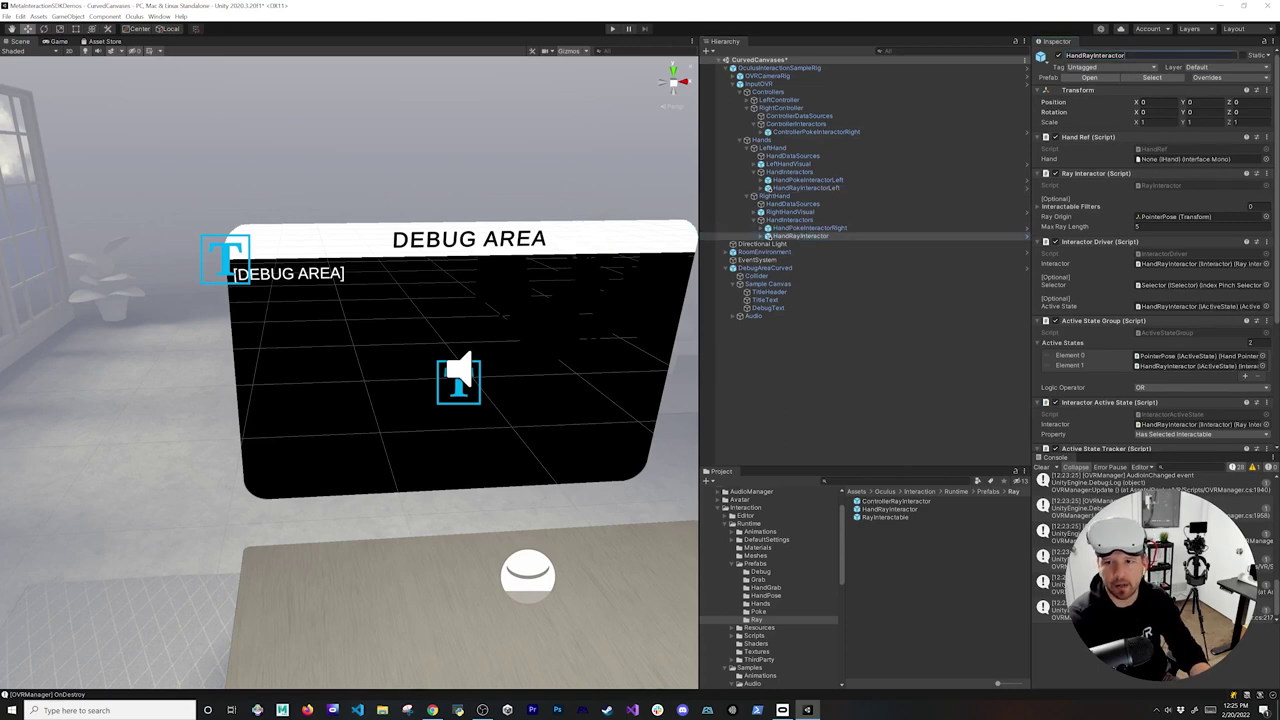
key(End)
text(Right)
key(Return)
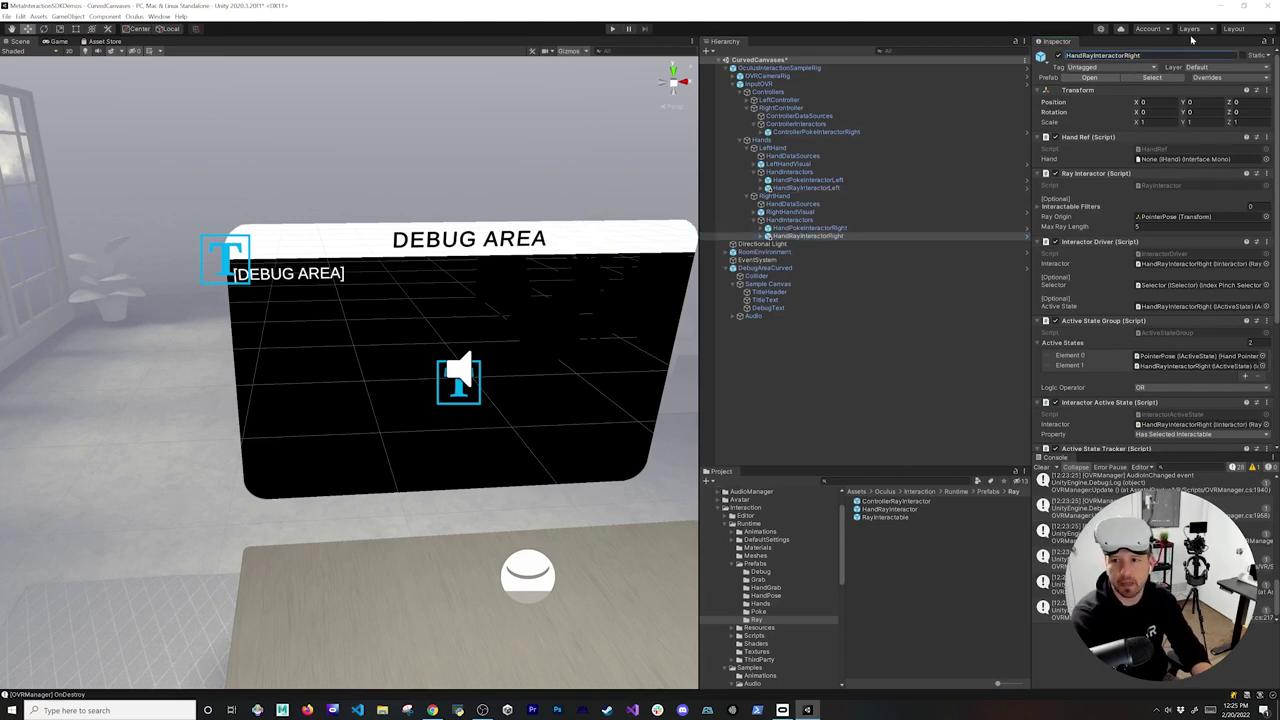
drag(795, 198, 1174, 168)
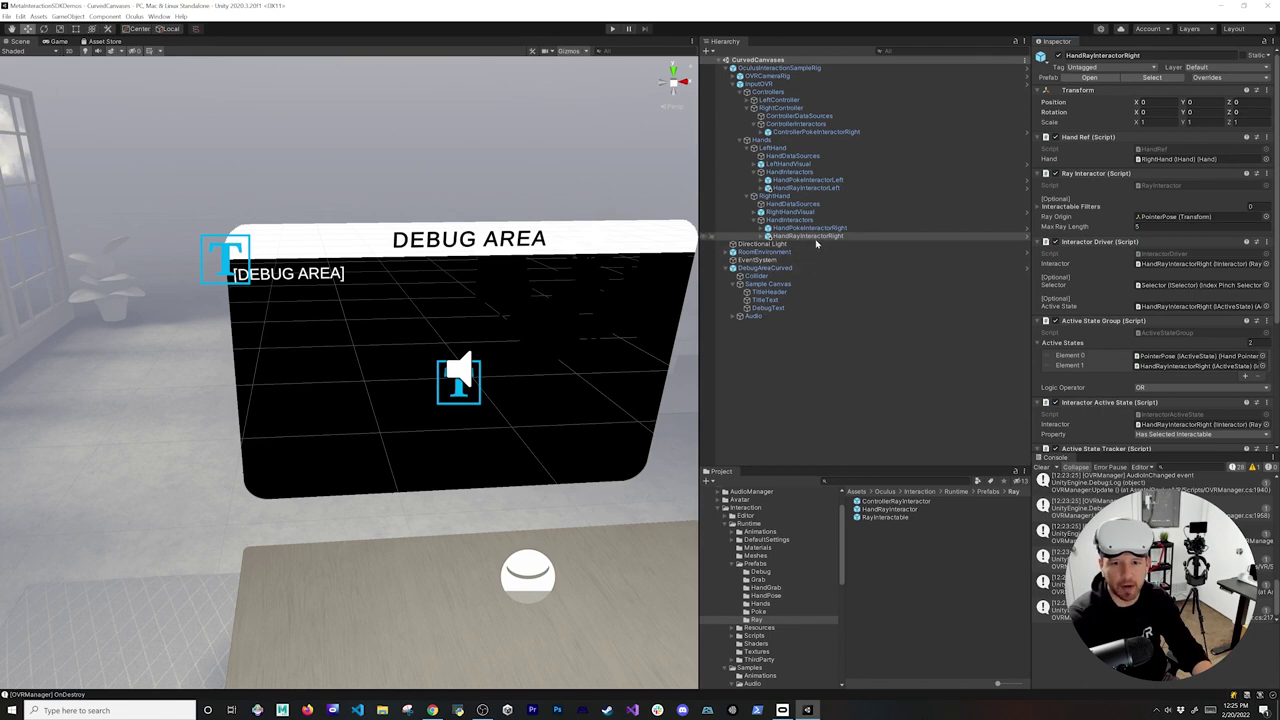
Step: Select DebugAreaCurved and play the scene to test the hand interactions on the curved canvas
click(785, 268)
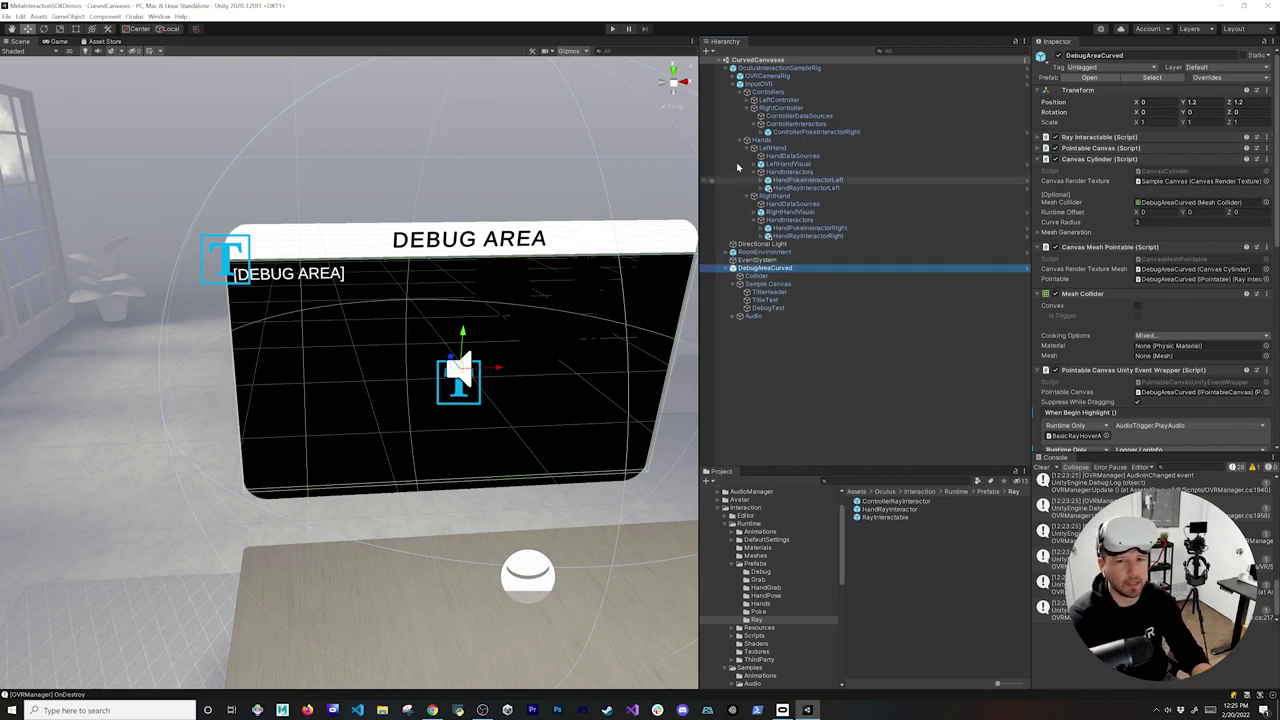
click(613, 28)
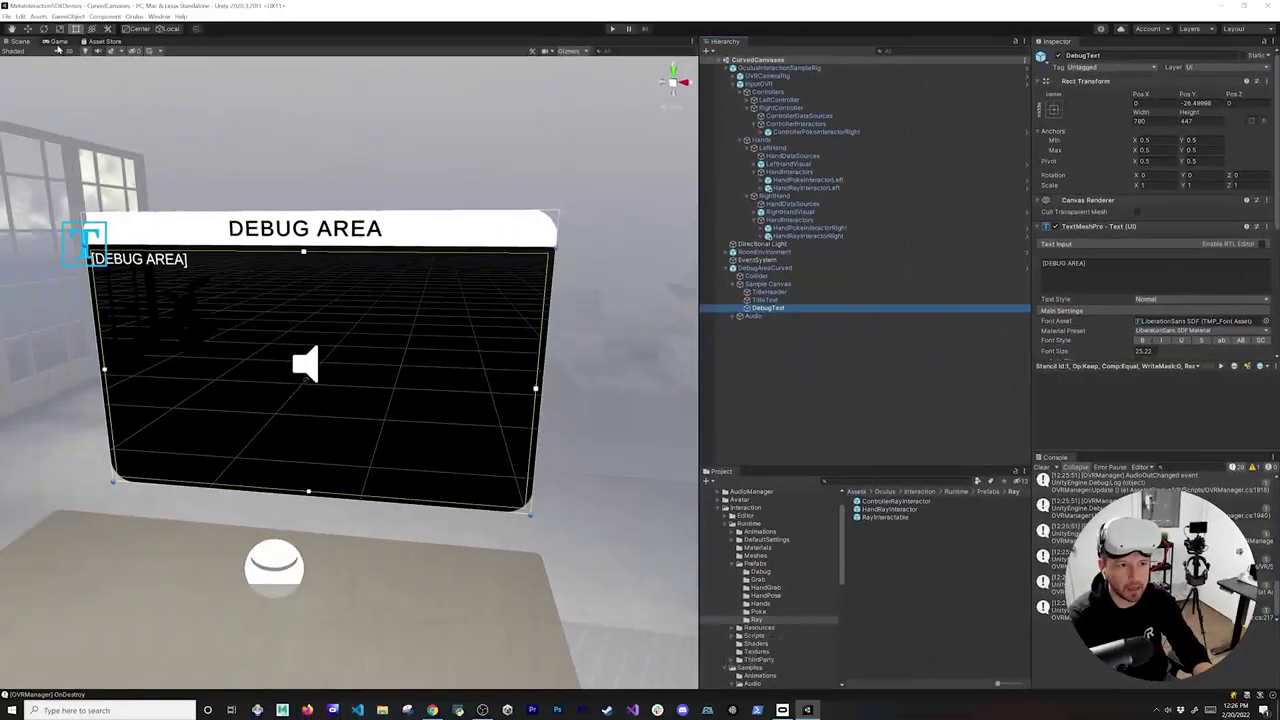
Step: View the scene in 2D and narrow DebugText from its right edge to a width of about 555
click(69, 51)
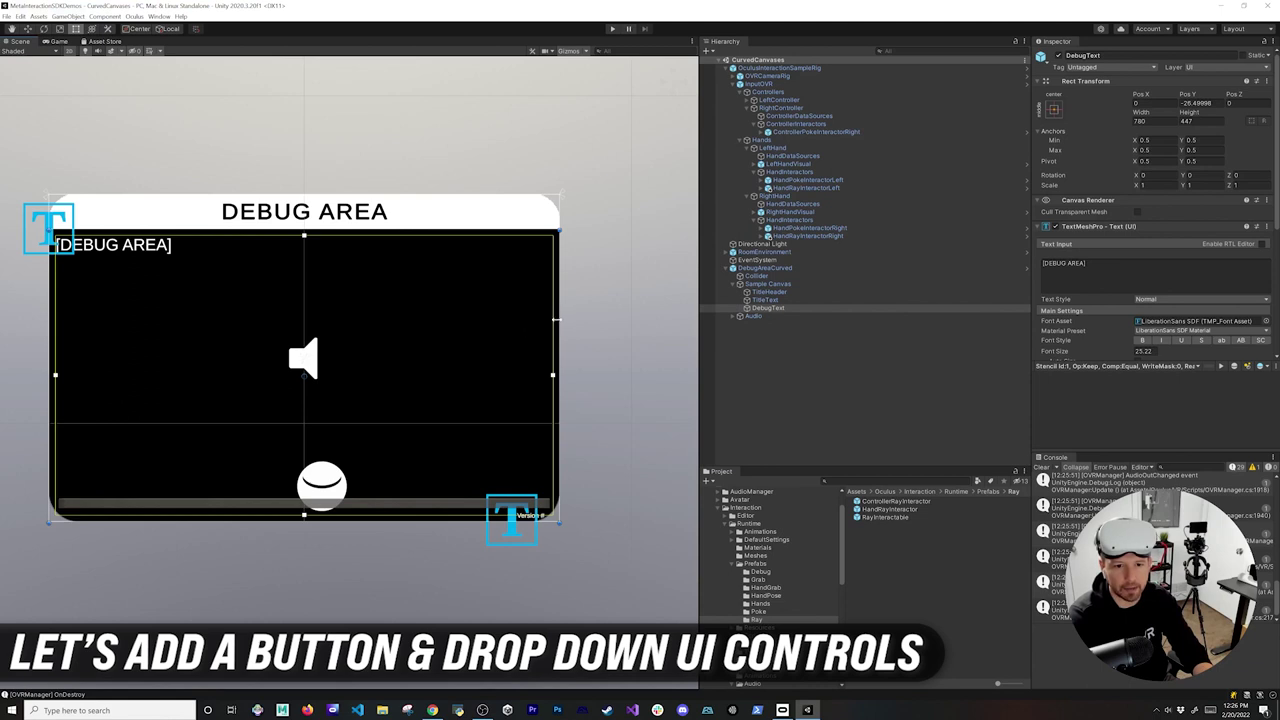
drag(556, 320, 408, 354)
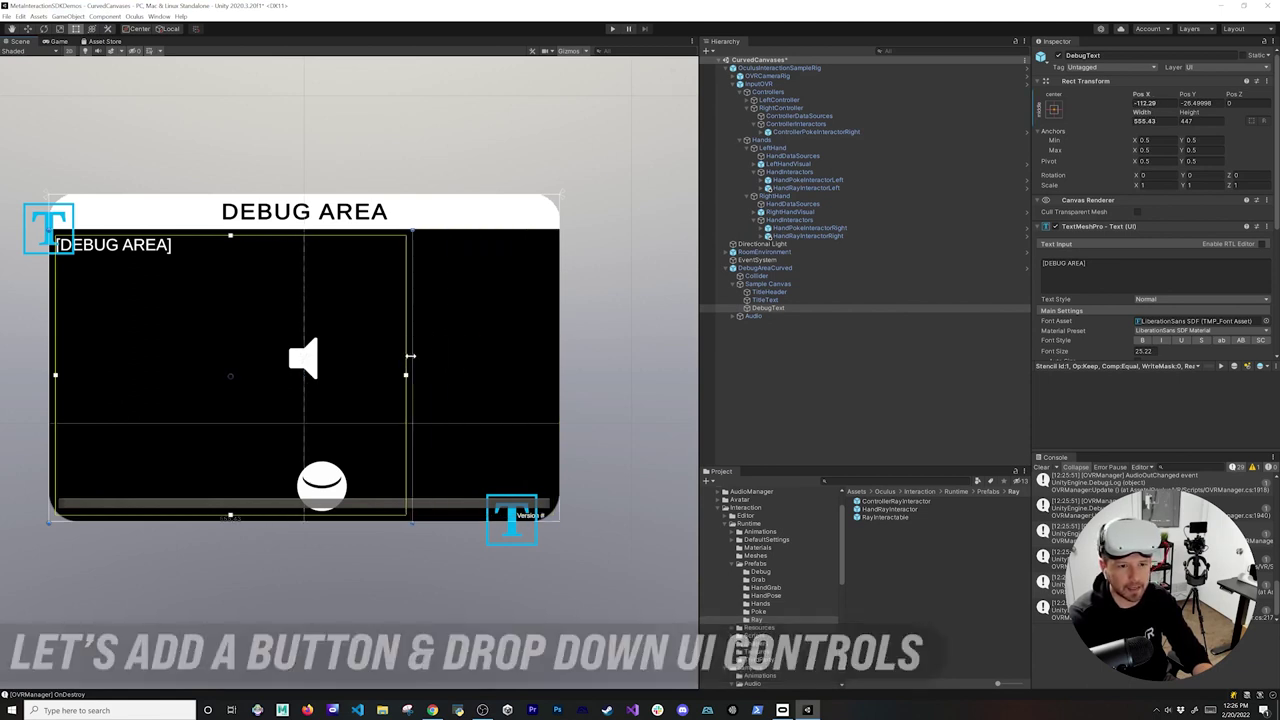
click(796, 342)
Step: Add a TextMeshPro button under Sample Canvas and name it ClearLogButton
click(773, 284)
right_click(775, 285)
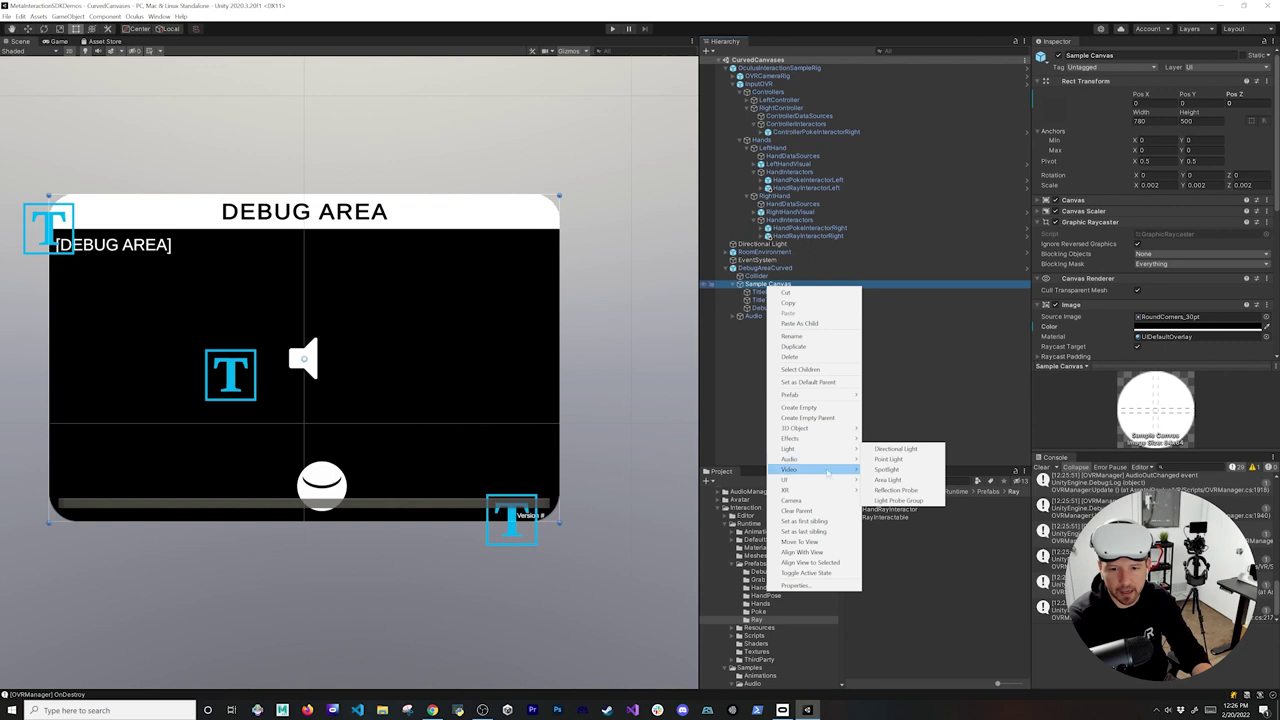
mouse_move(815, 490)
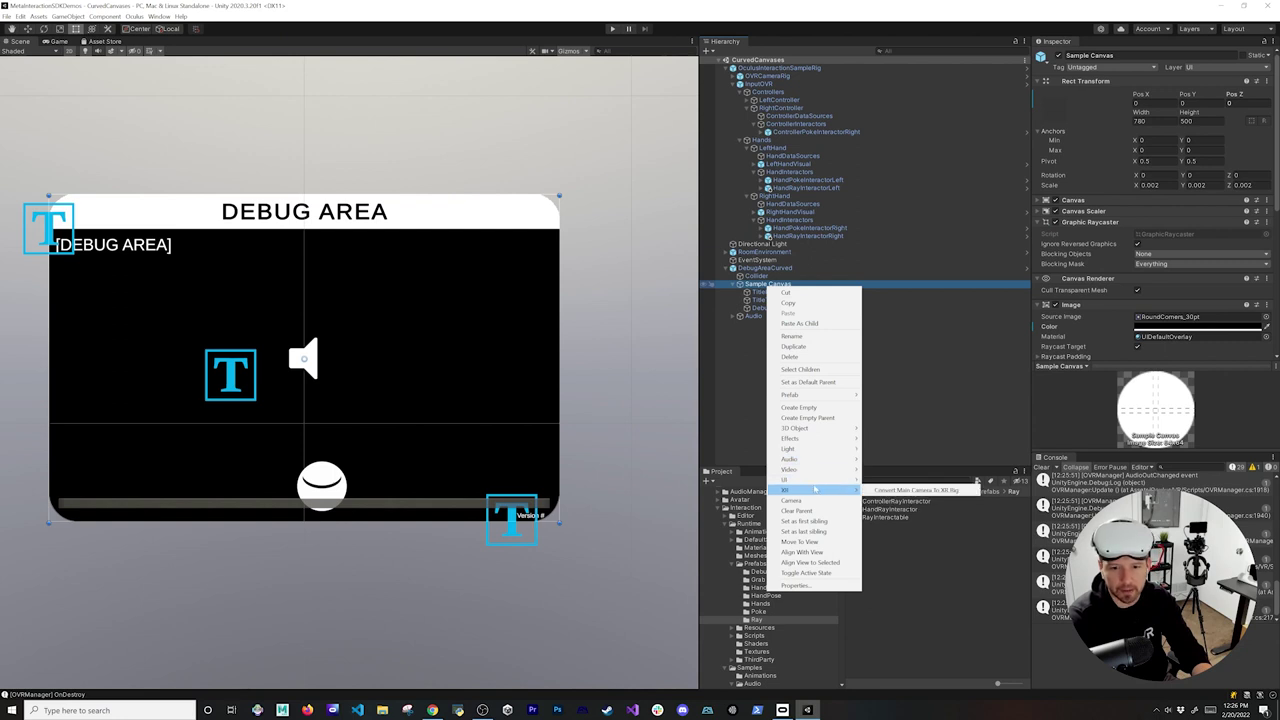
click(900, 533)
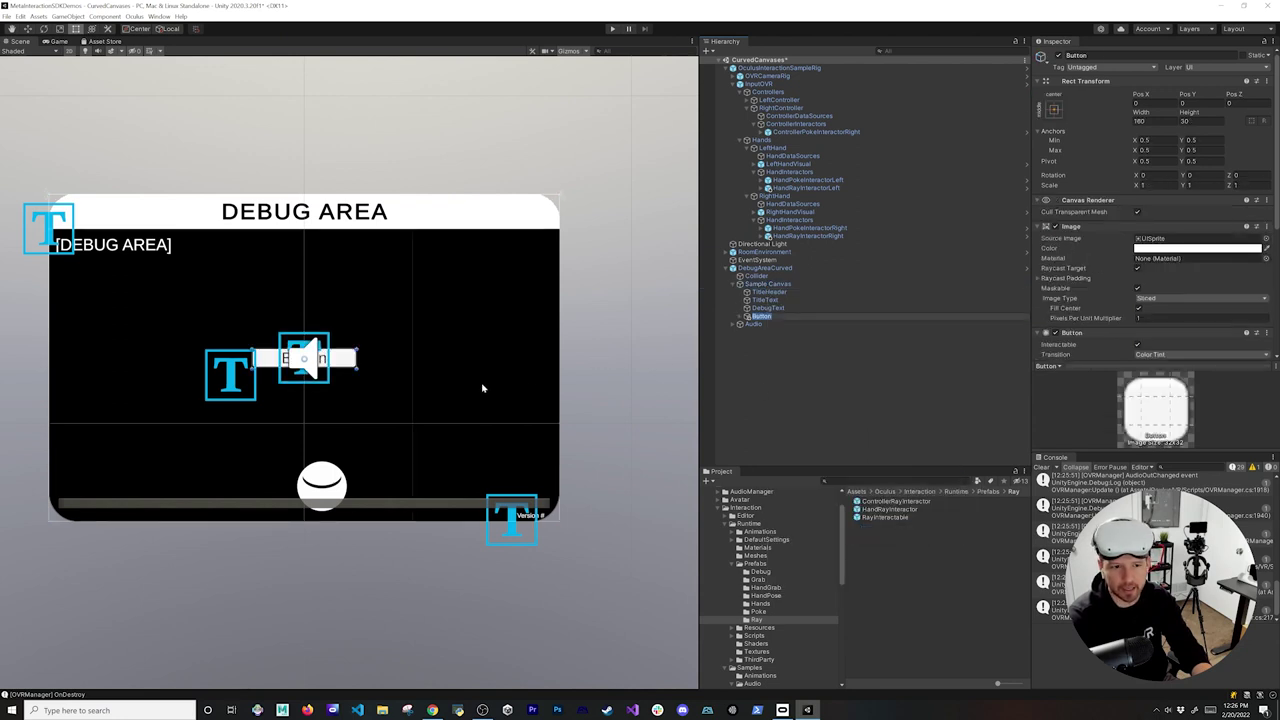
click(768, 316)
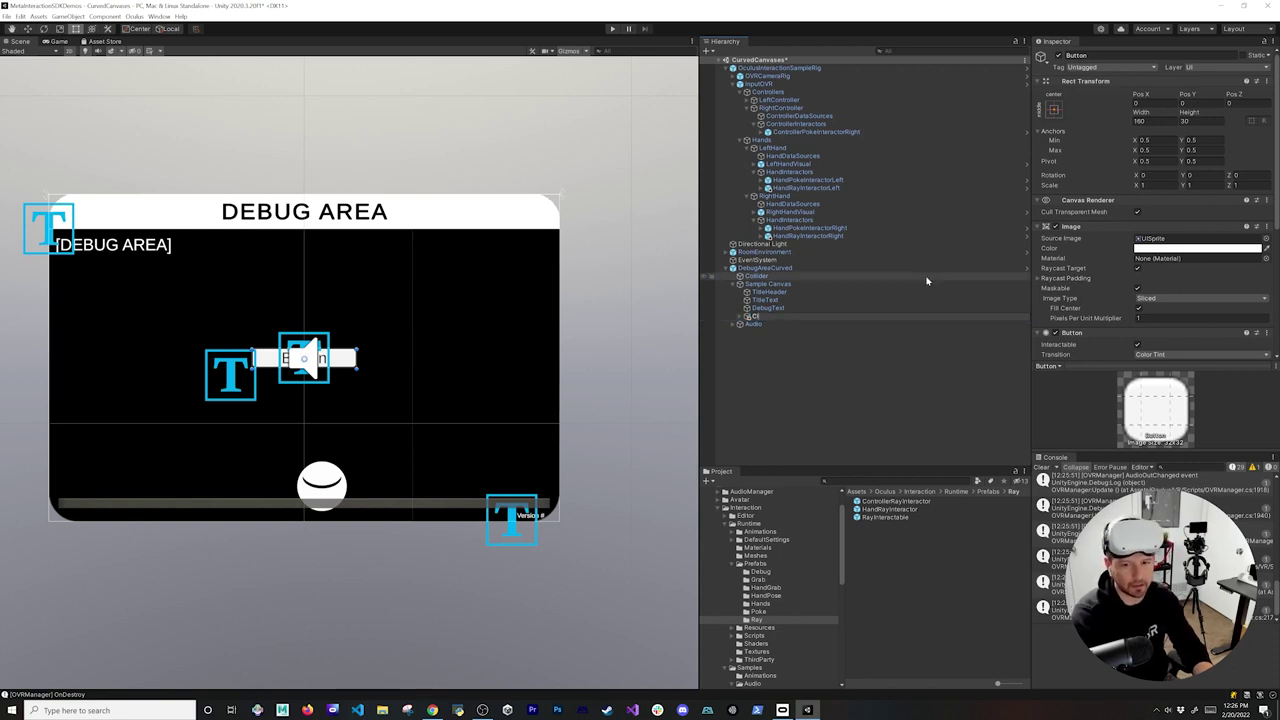
Step: Move ClearLogButton to the canvas's upper-right area, at about X 281 and Y 160
key(w)
drag(345, 358, 520, 358)
scroll(526, 359, up, 2)
scroll(529, 359, up, 2)
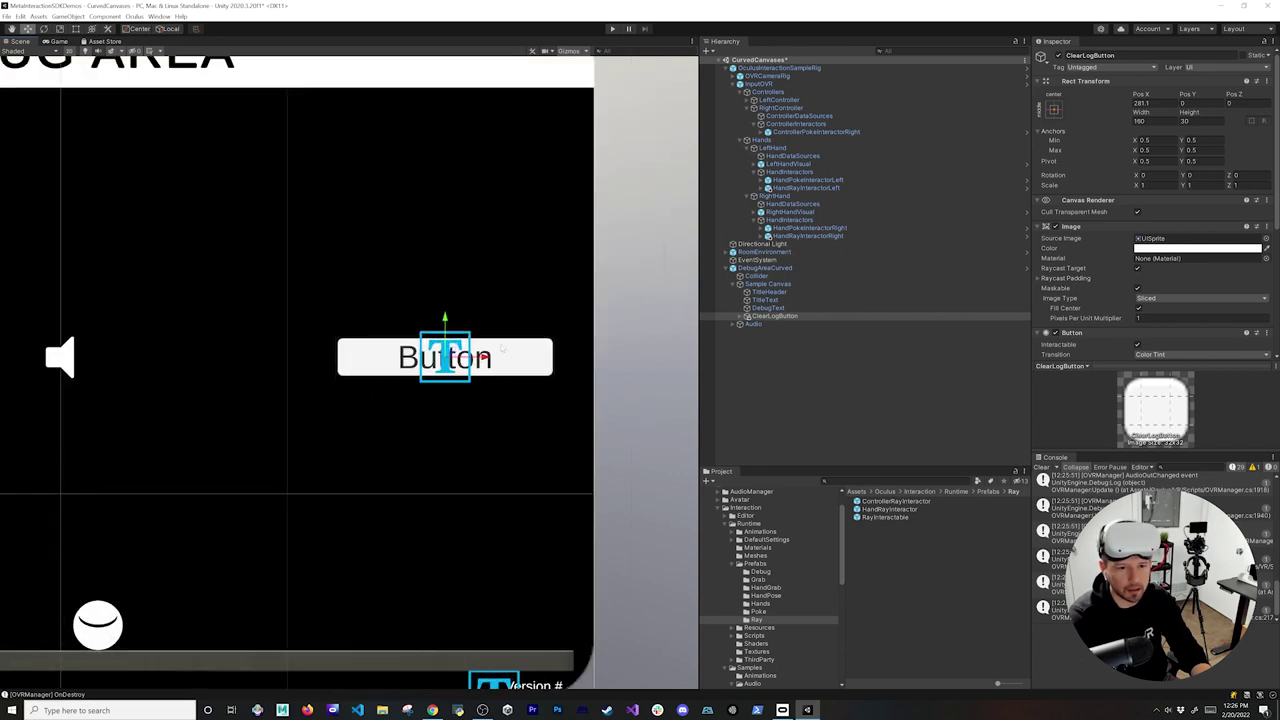
drag(437, 323, 460, 100)
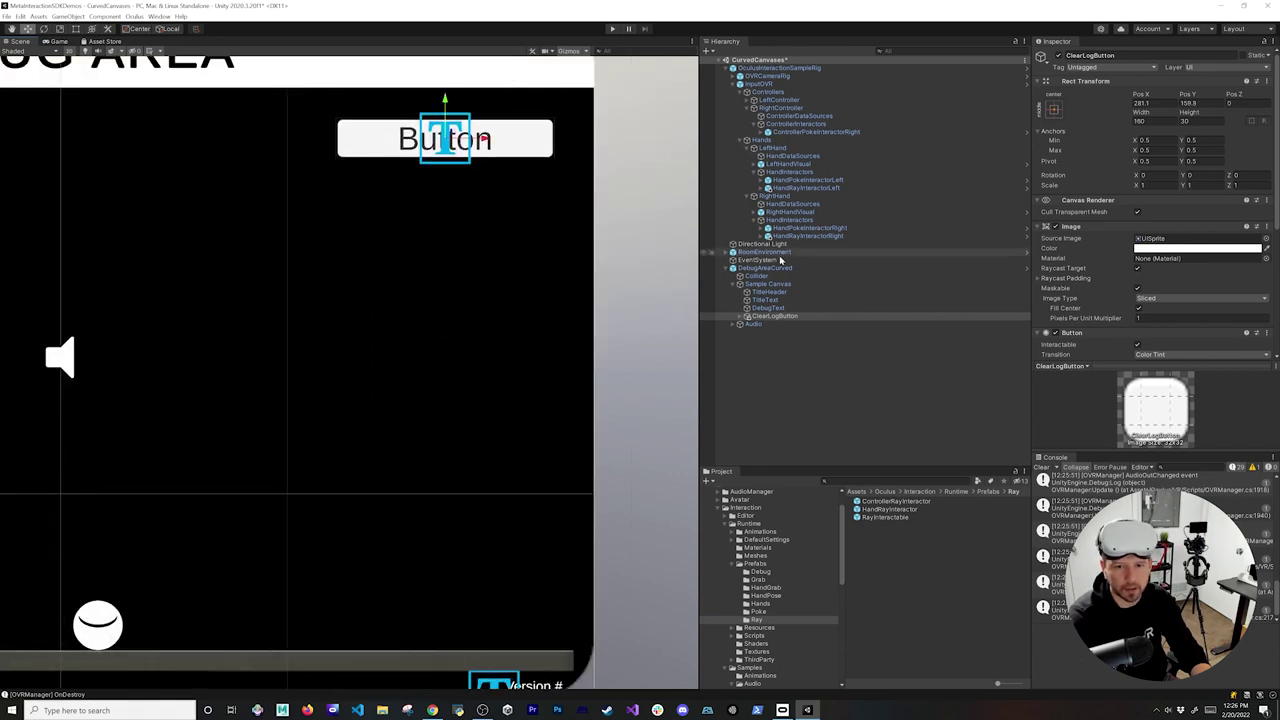
Step: Set ClearLogButton's label text to "CLEAR LOGS" with font size 20
text(CLEAR)
text( LOGS)
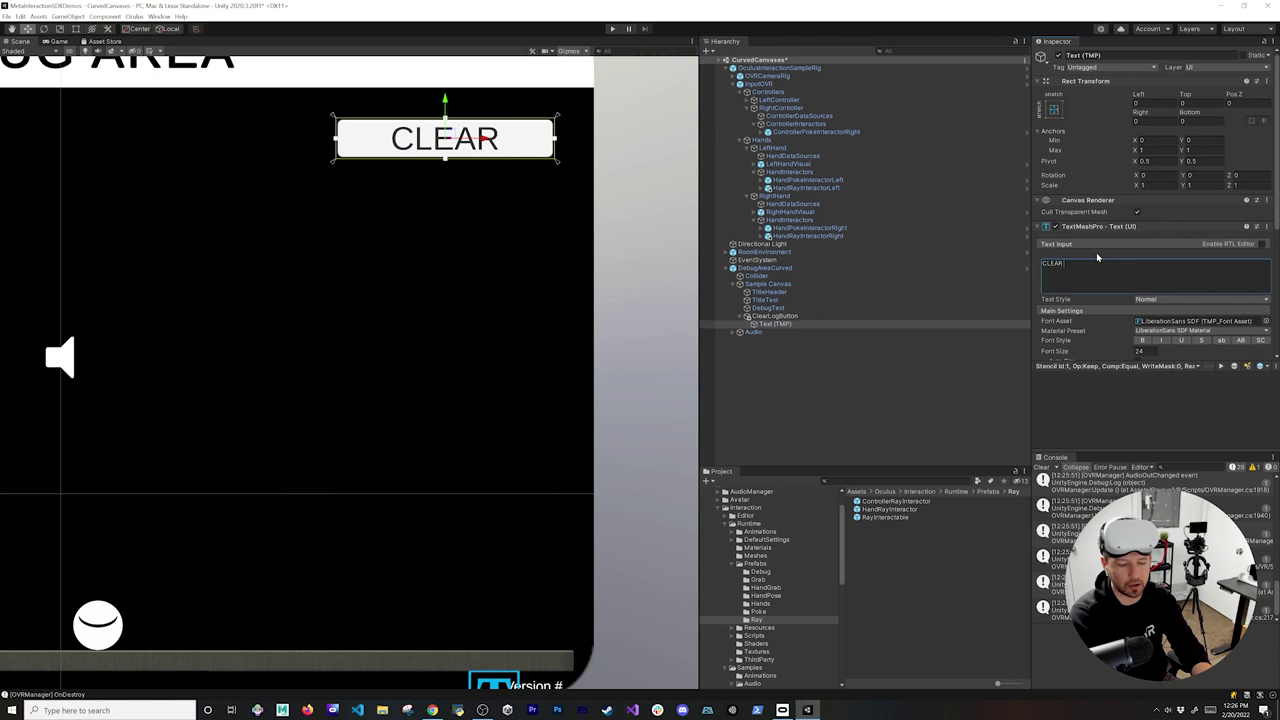
click(1145, 351)
text(20)
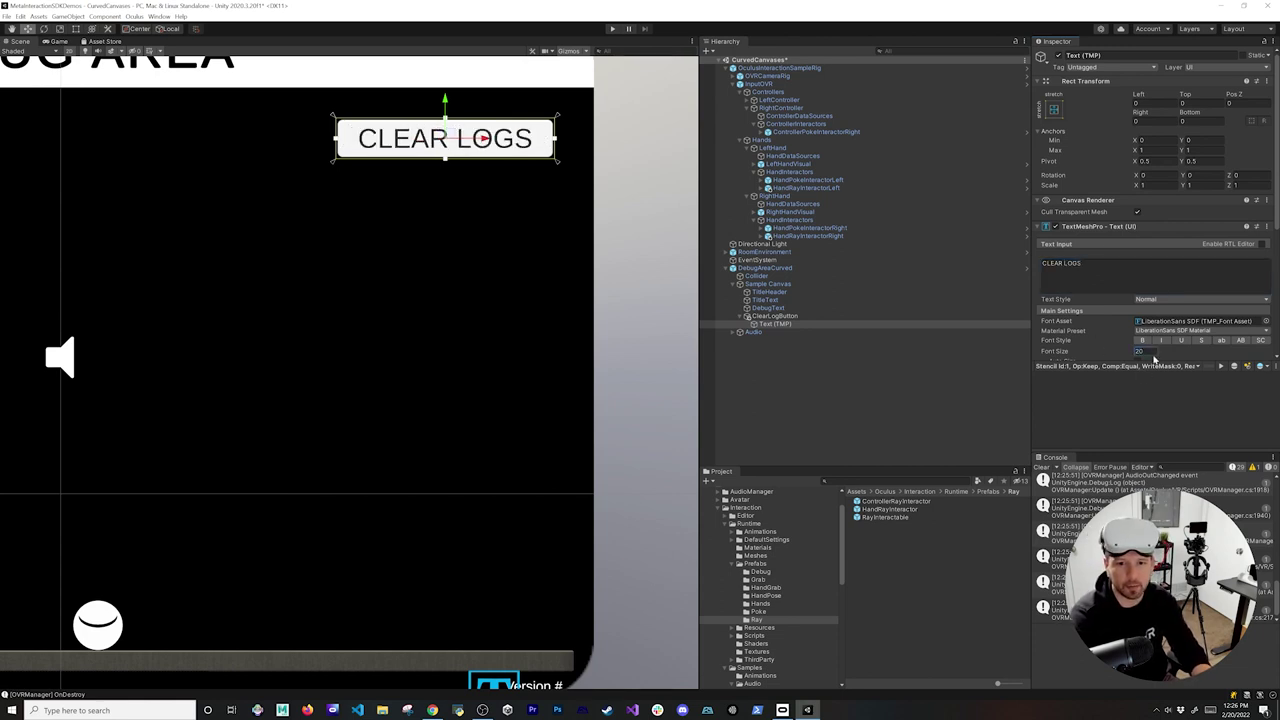
click(882, 369)
scroll(517, 233, down, 2)
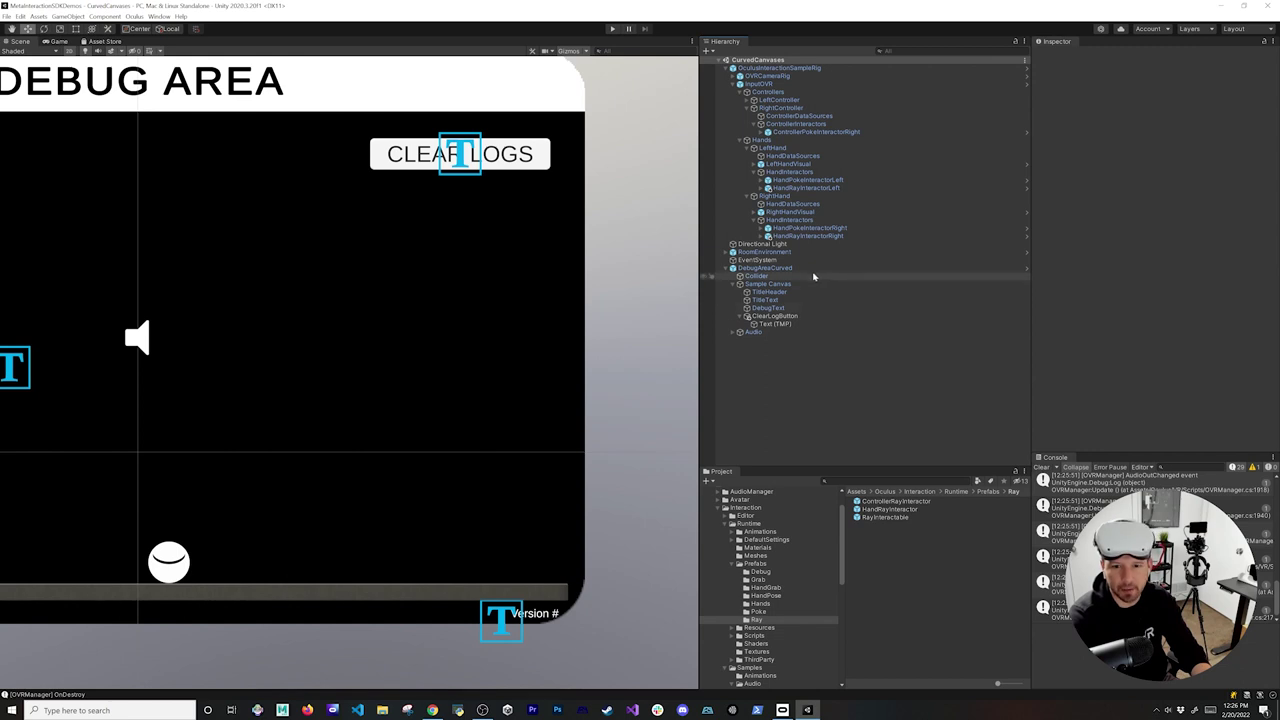
Step: Add an On Click event to ClearLogButton that calls Logger.Clear on DebugAreaCurved
click(774, 316)
scroll(1094, 300, down, 5)
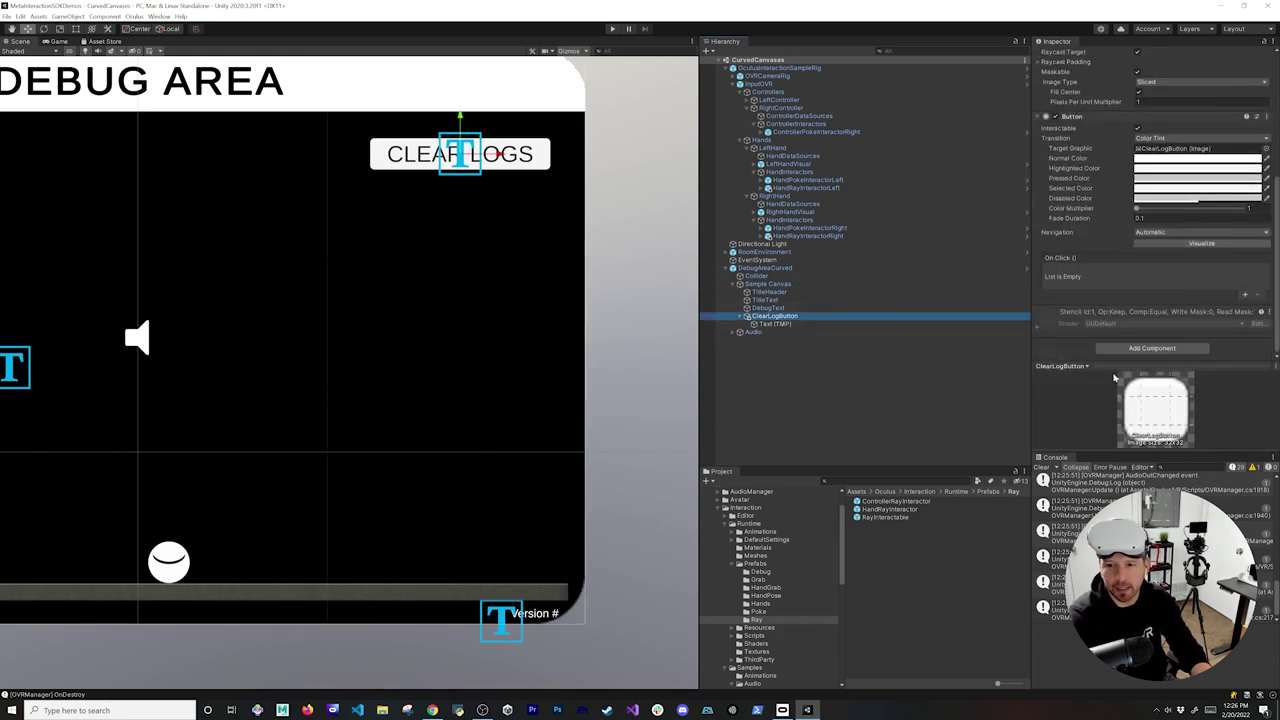
click(1244, 296)
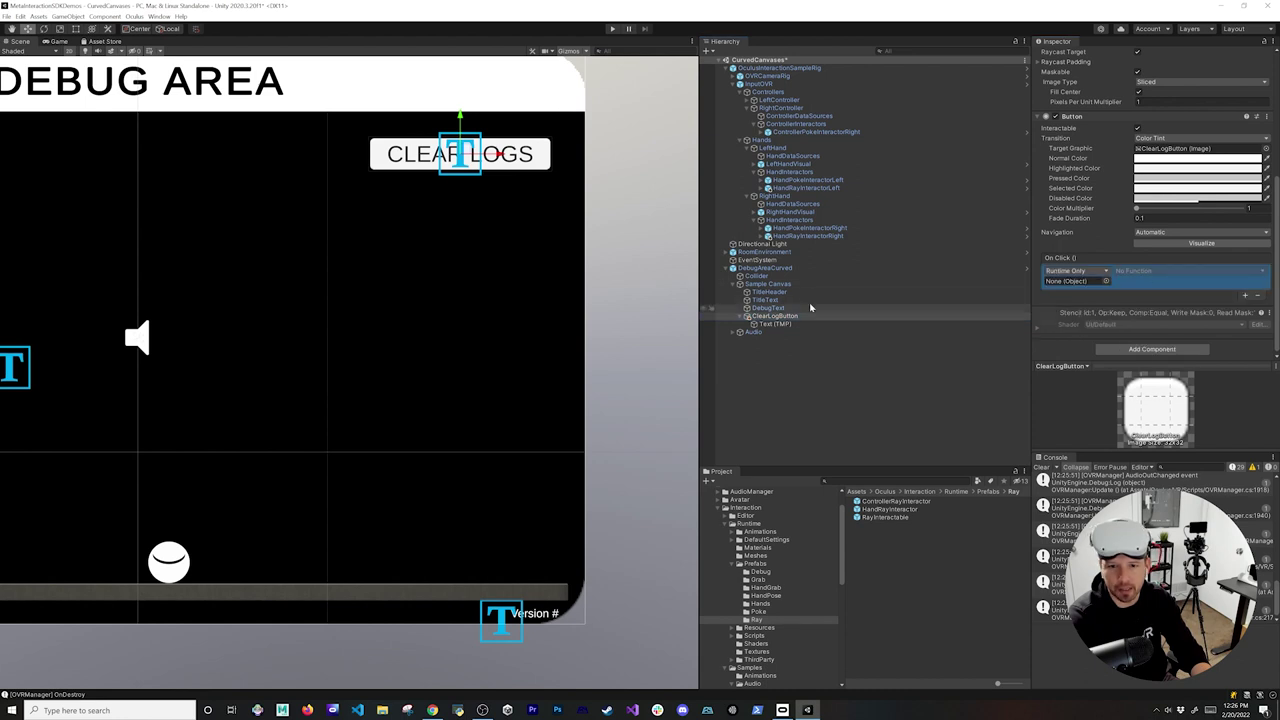
drag(765, 268, 1072, 281)
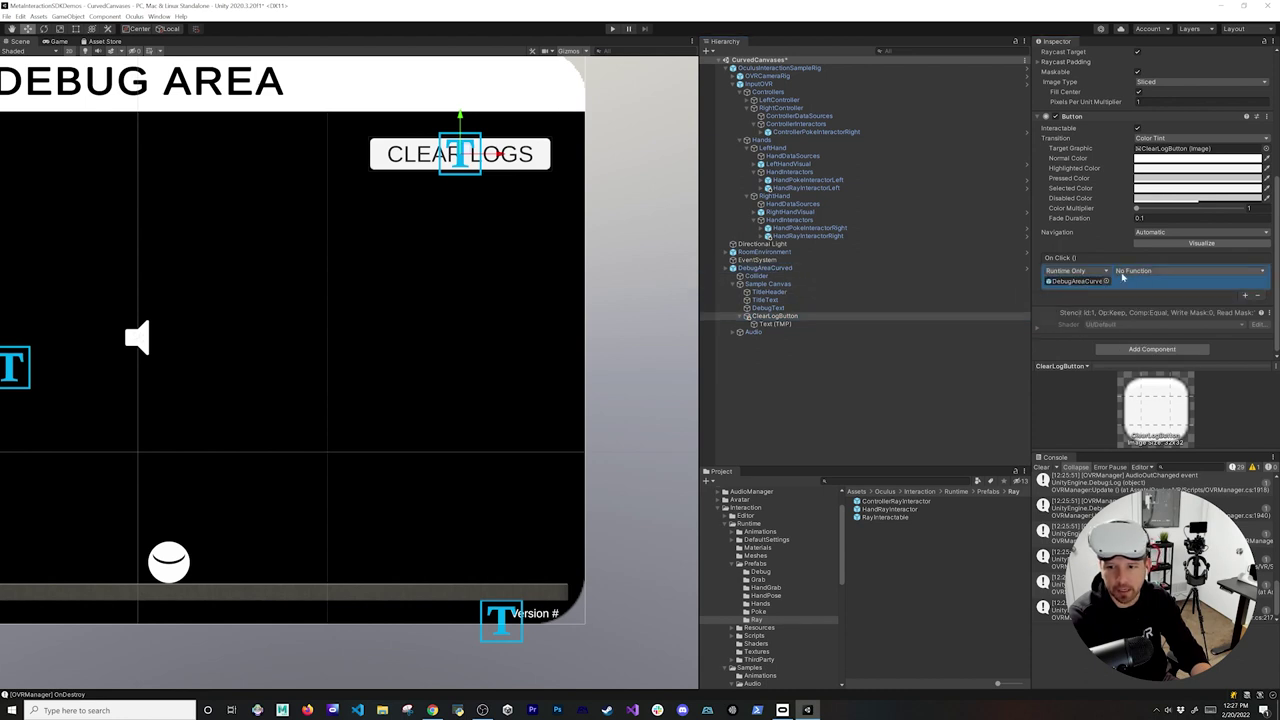
click(1135, 271)
mouse_move(1138, 377)
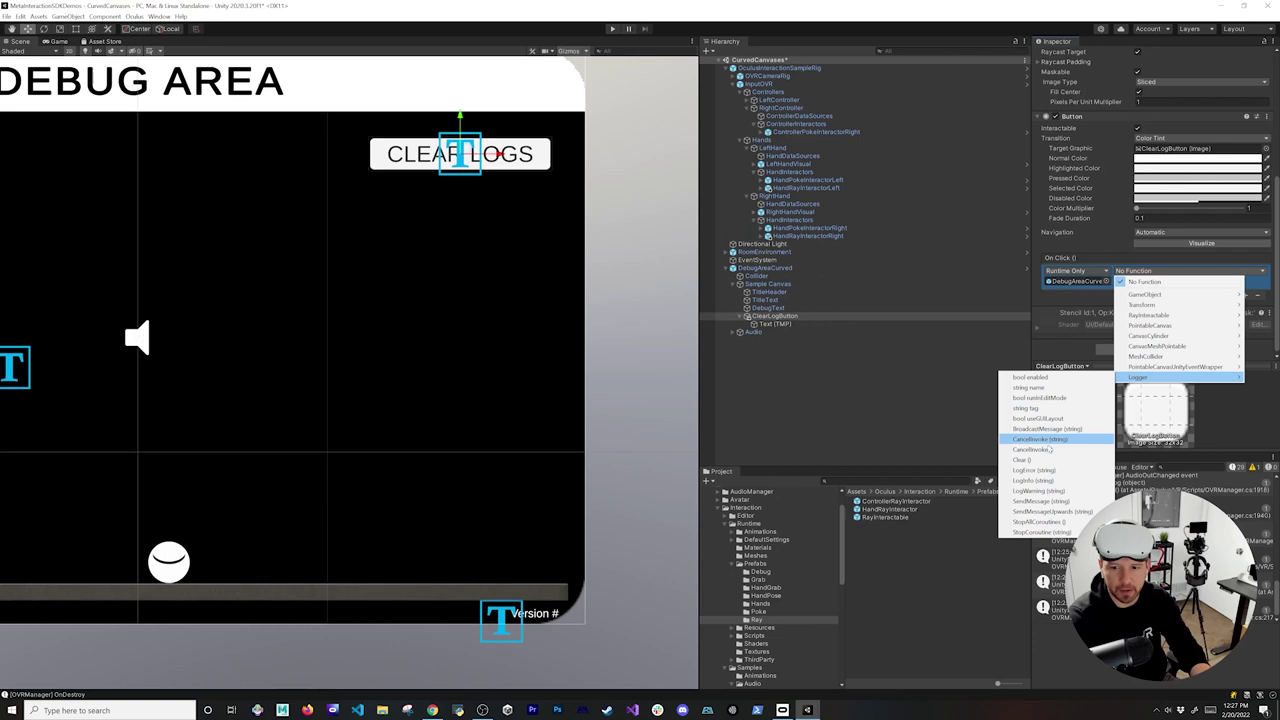
click(1040, 460)
scroll(1166, 258, up, 2)
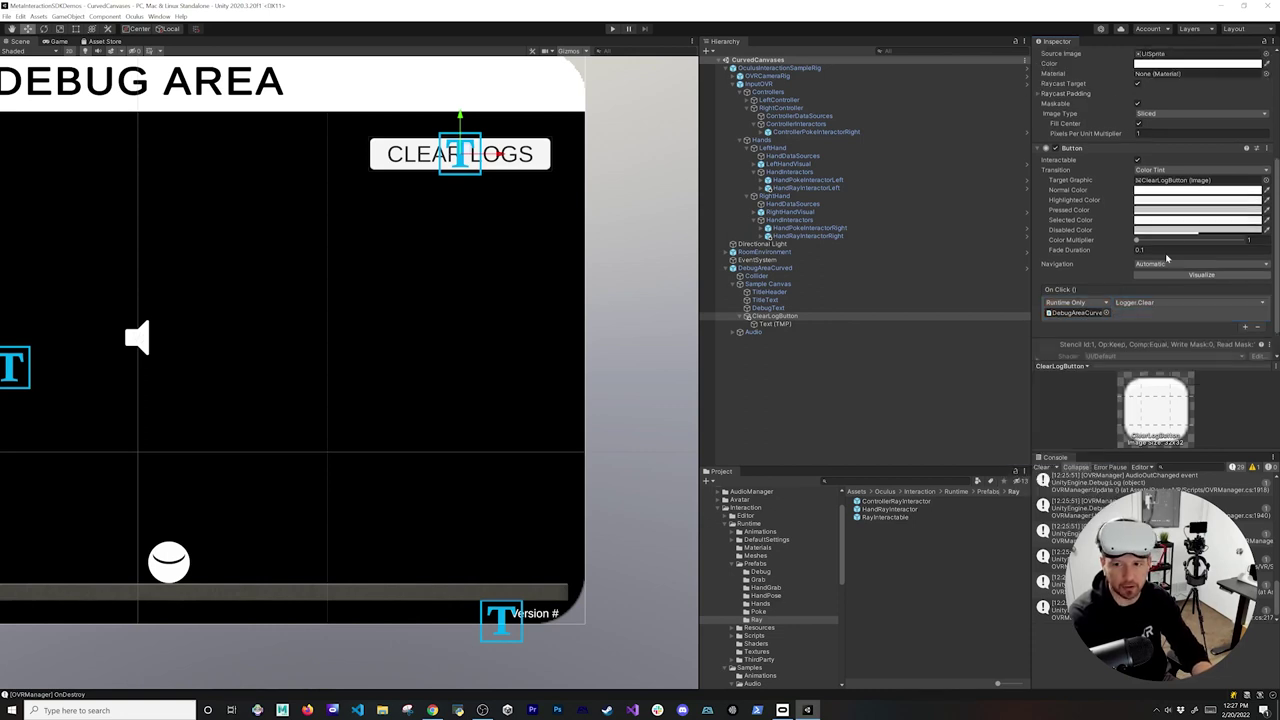
Step: Add a TextMeshPro dropdown under Sample Canvas
scroll(200, 303, down, 5)
middle_drag(158, 302, 437, 303)
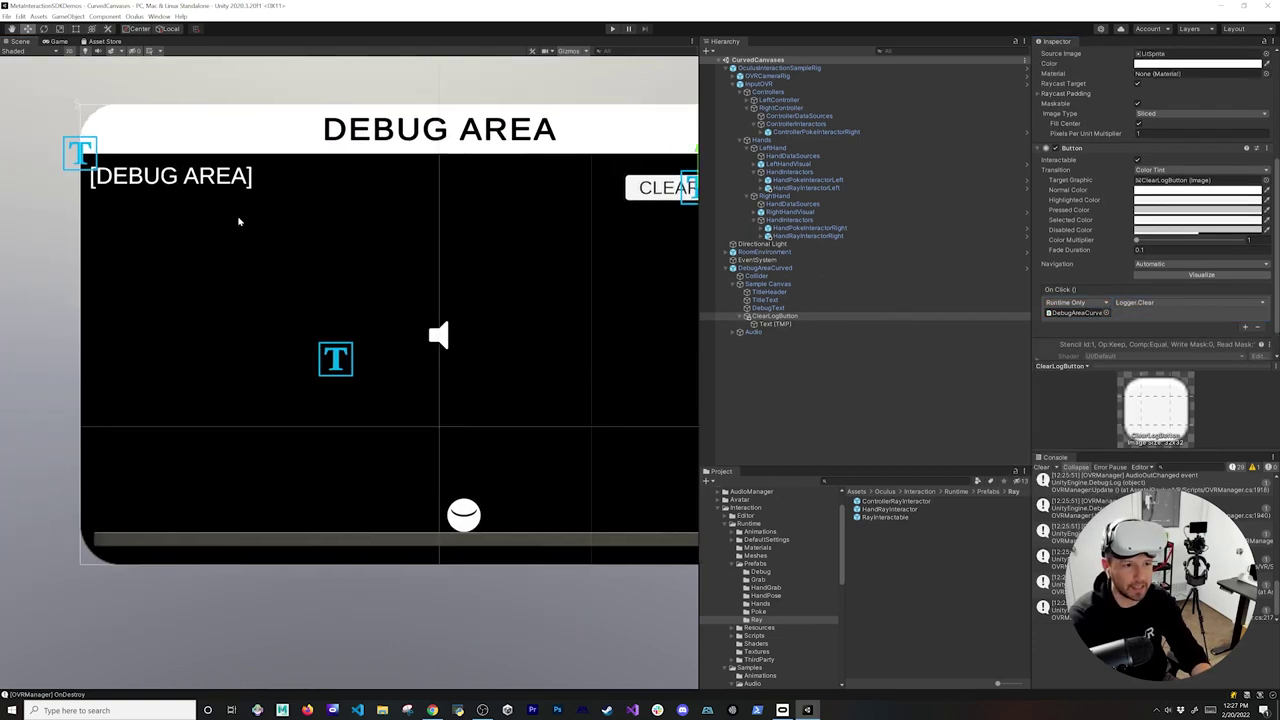
middle_drag(561, 210, 413, 242)
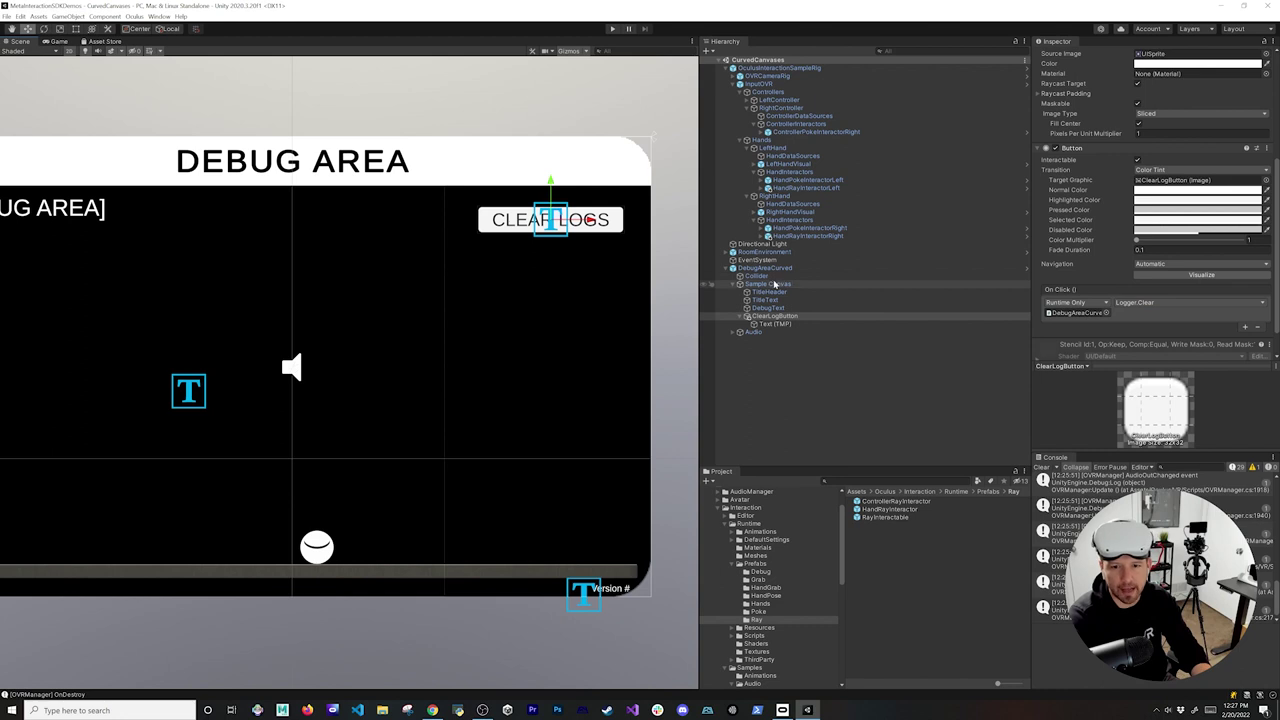
right_click(785, 284)
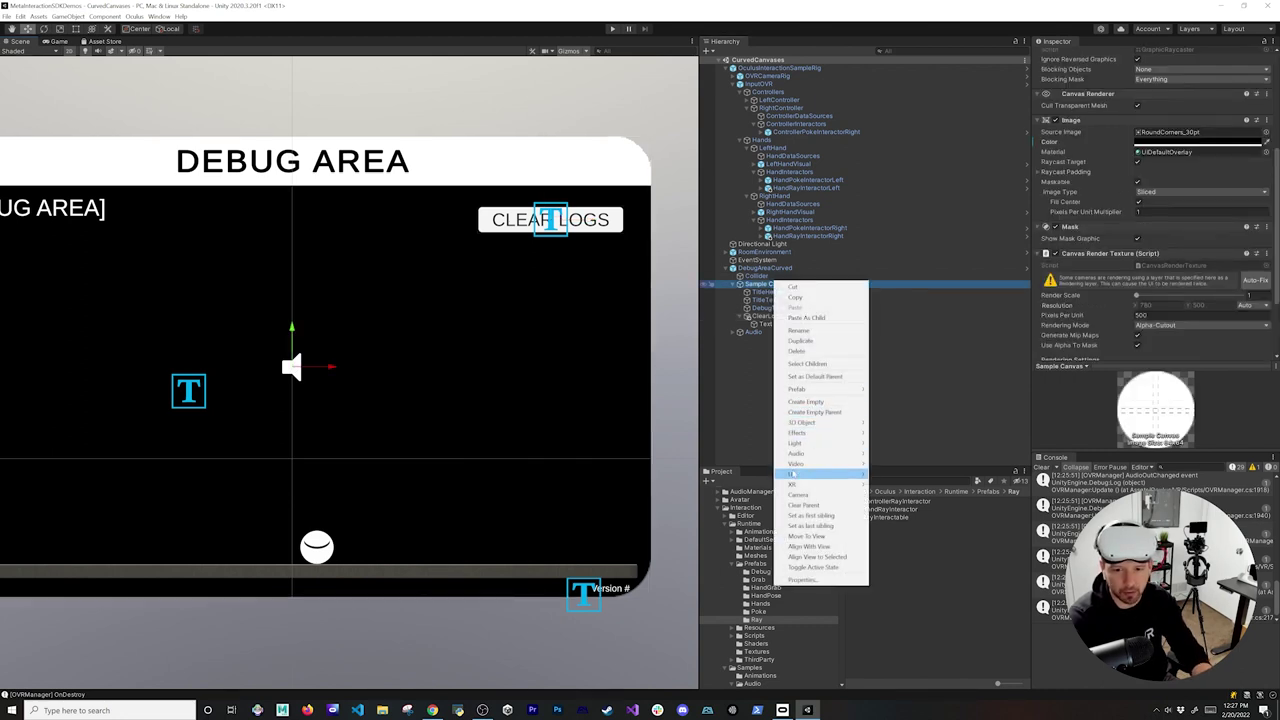
mouse_move(847, 476)
click(910, 577)
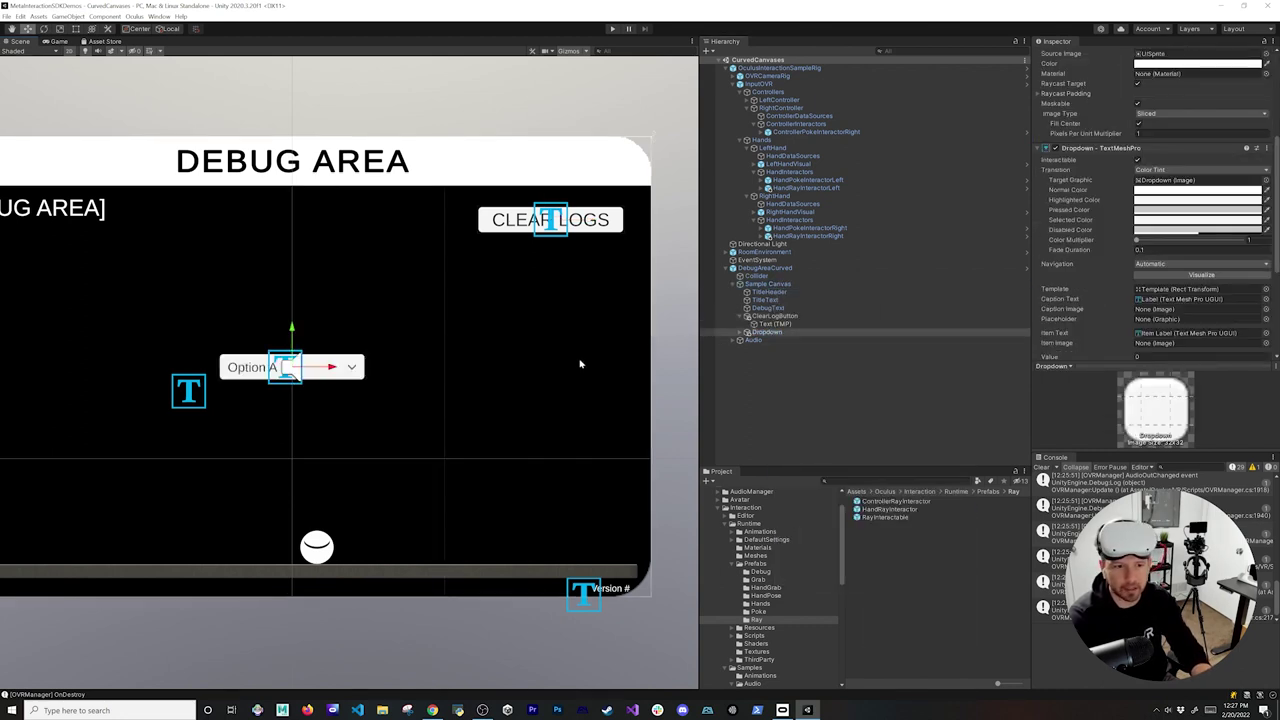
Step: Move the dropdown directly below the CLEAR LOGS button, aligned with it horizontally
drag(324, 378, 586, 386)
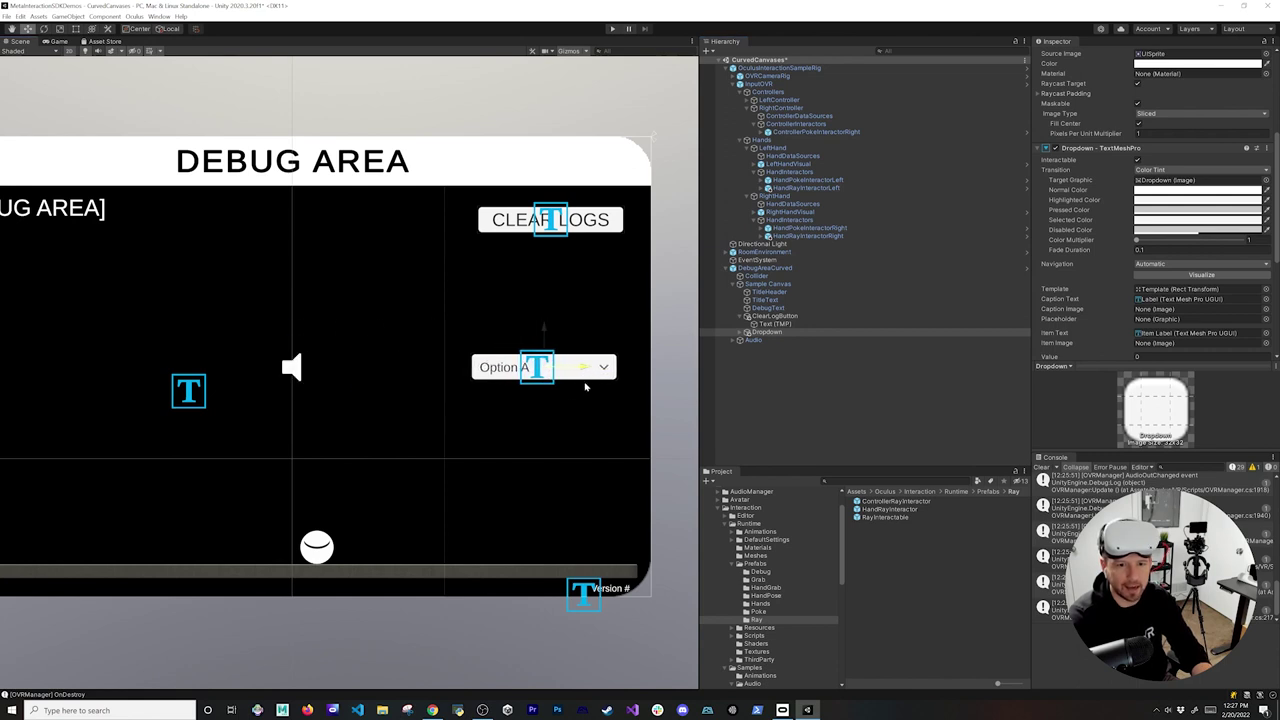
drag(552, 335, 552, 245)
drag(593, 283, 590, 283)
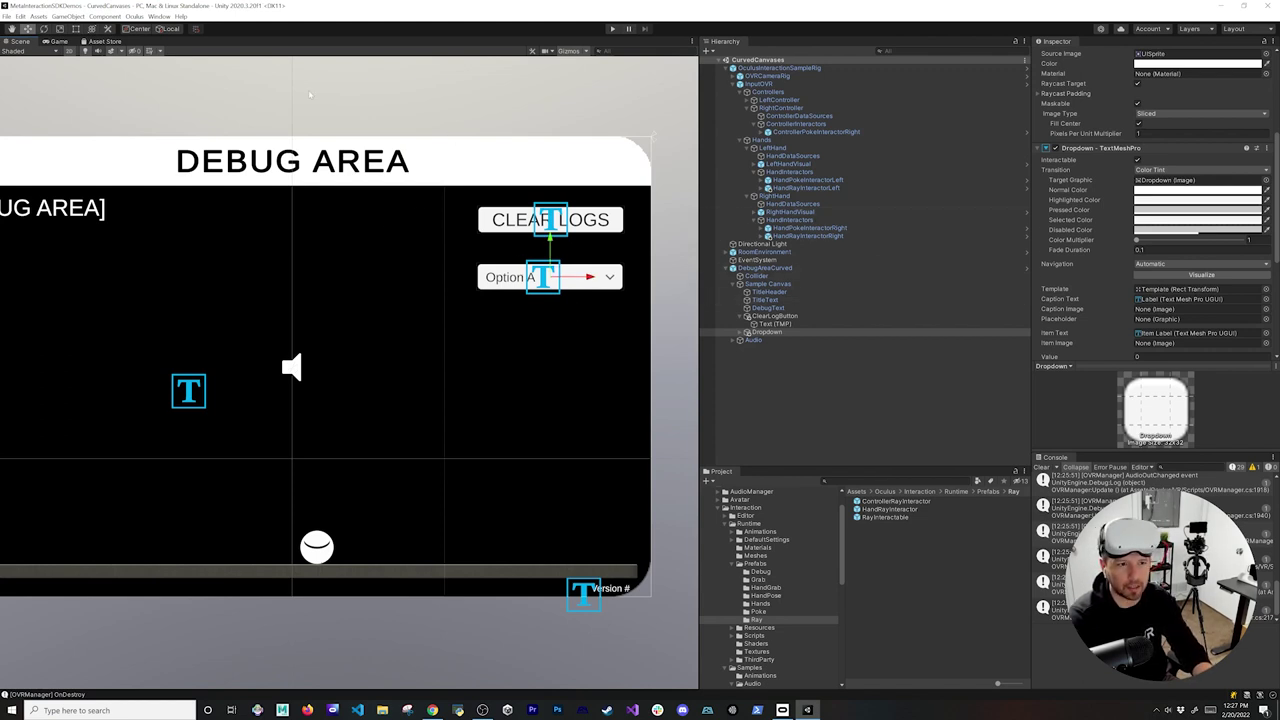
Step: Play the scene to test the CLEAR LOGS button and dropdown on the curved canvas, and stop it
click(613, 29)
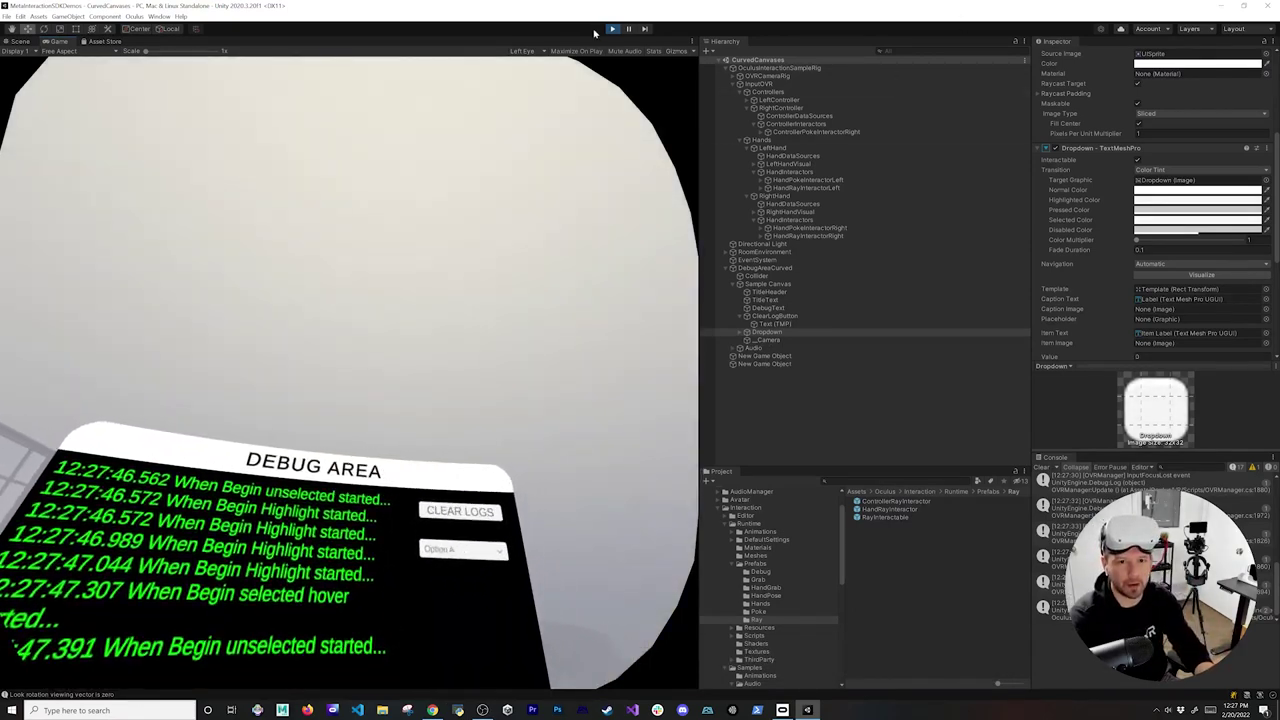
click(612, 28)
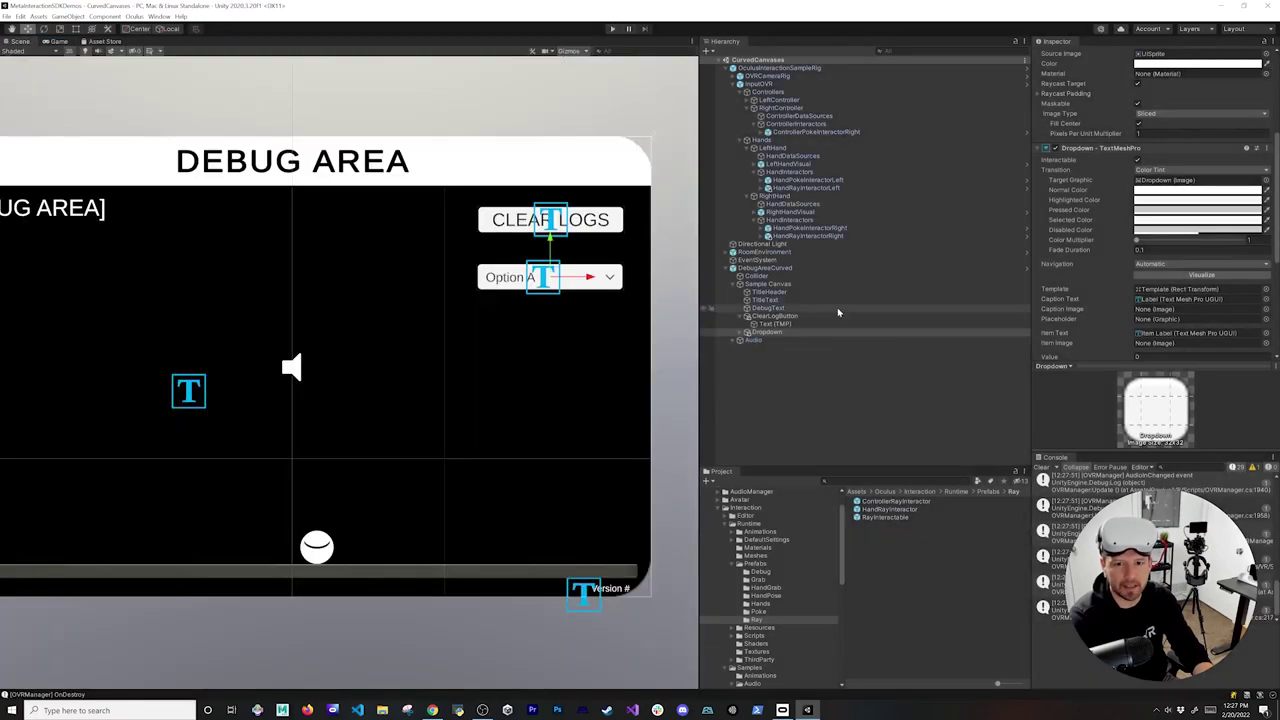
Step: Add a Standalone Input Module to EventSystem and remove its Pointable Canvas Module
click(765, 251)
click(757, 259)
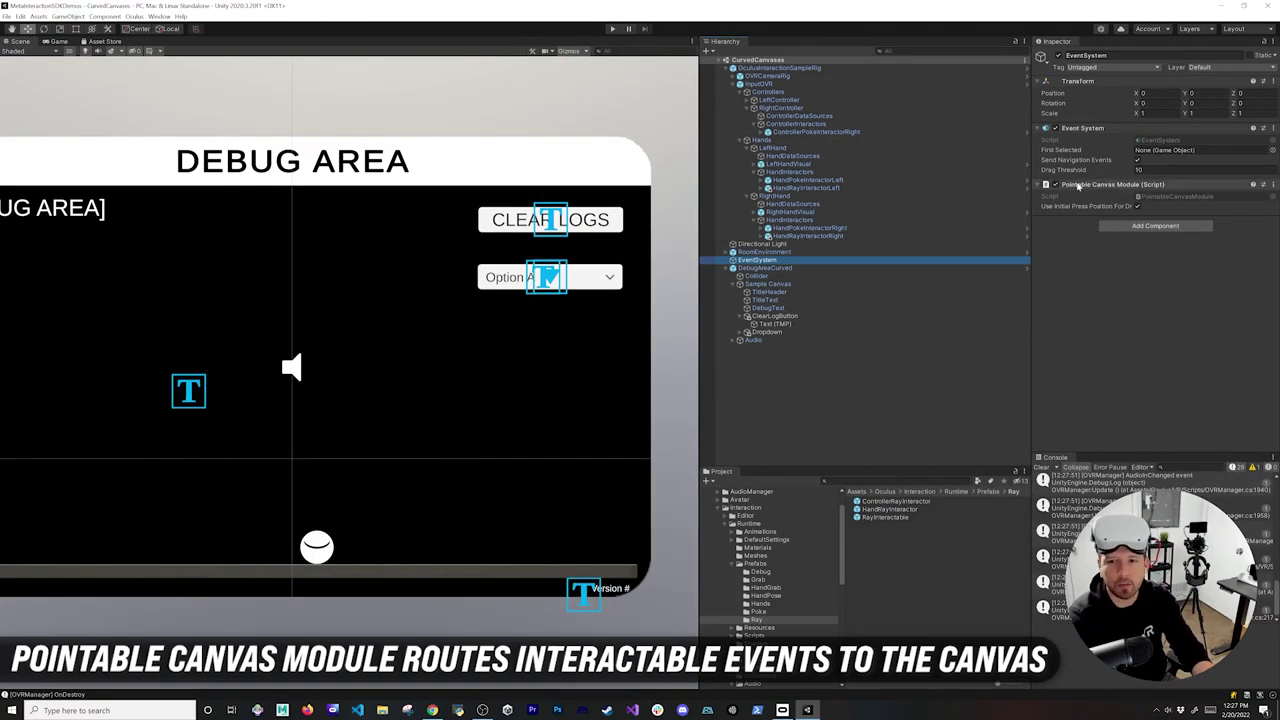
click(1190, 226)
text(STAND)
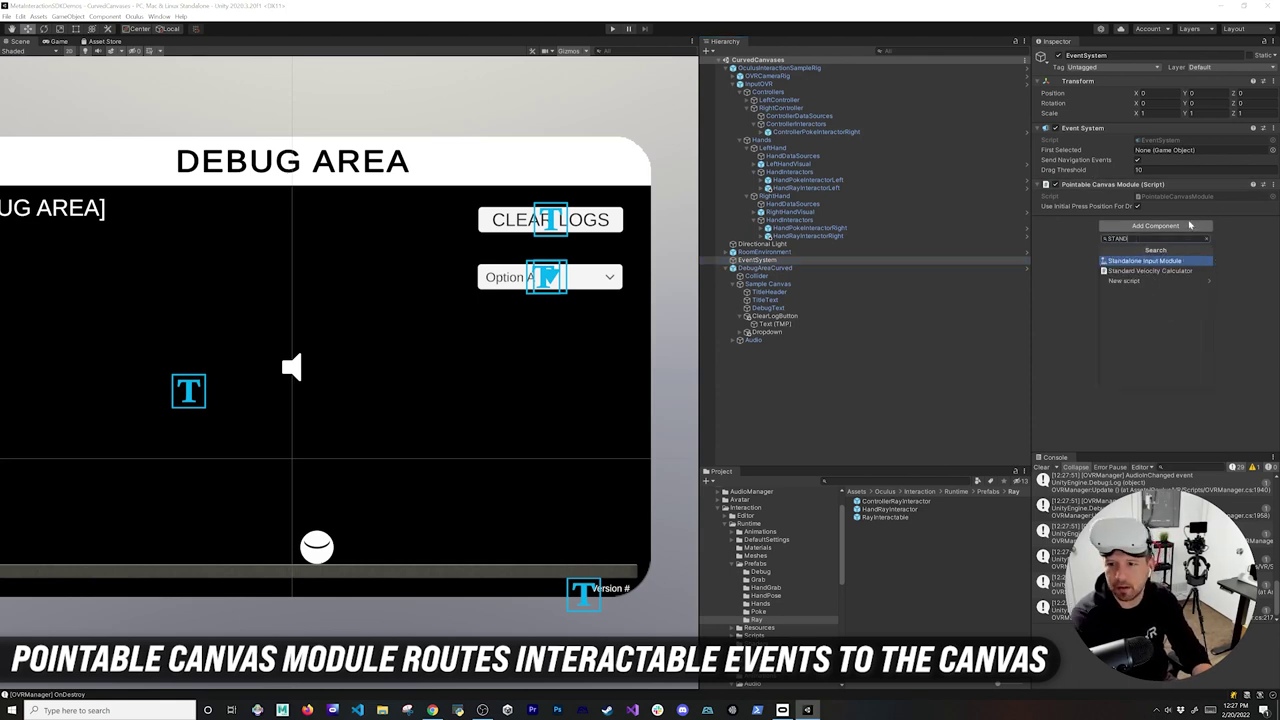
key(Return)
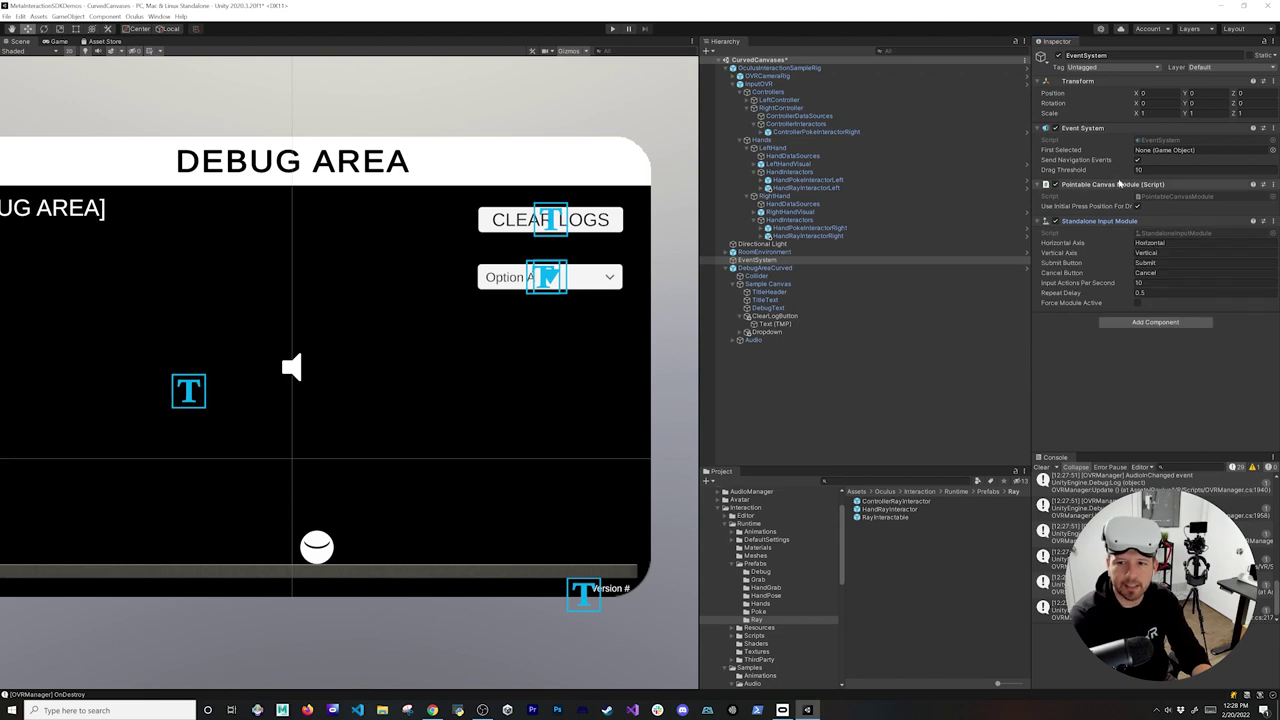
click(1263, 184)
click(1205, 208)
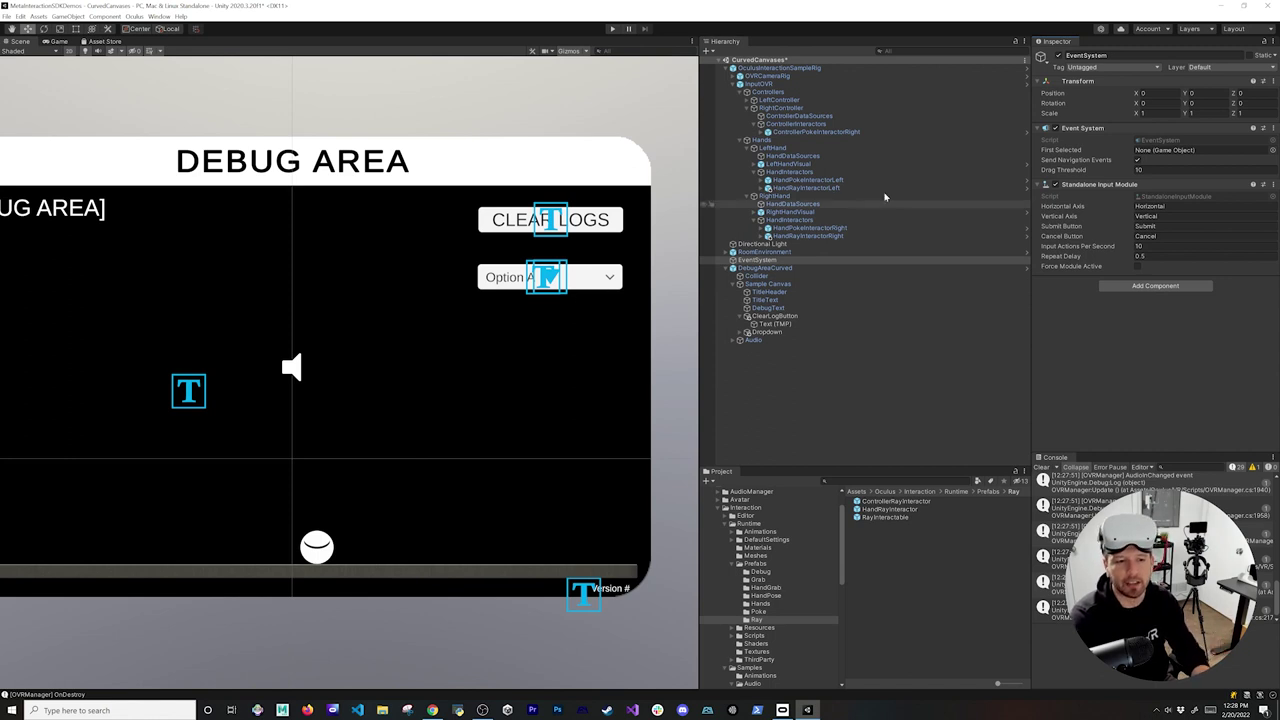
Step: Remove the Standalone Input Module from EventSystem and add the Pointable Canvas Module back
click(1272, 184)
click(1252, 208)
click(1160, 199)
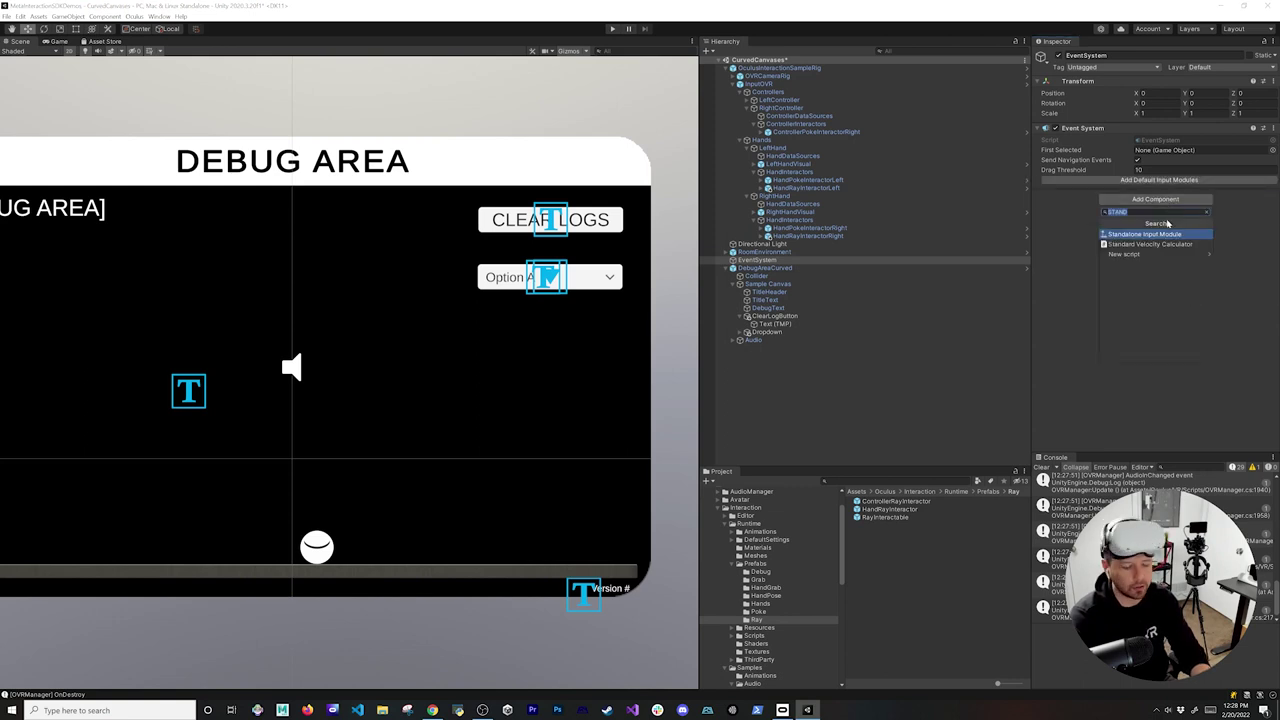
text(POINT)
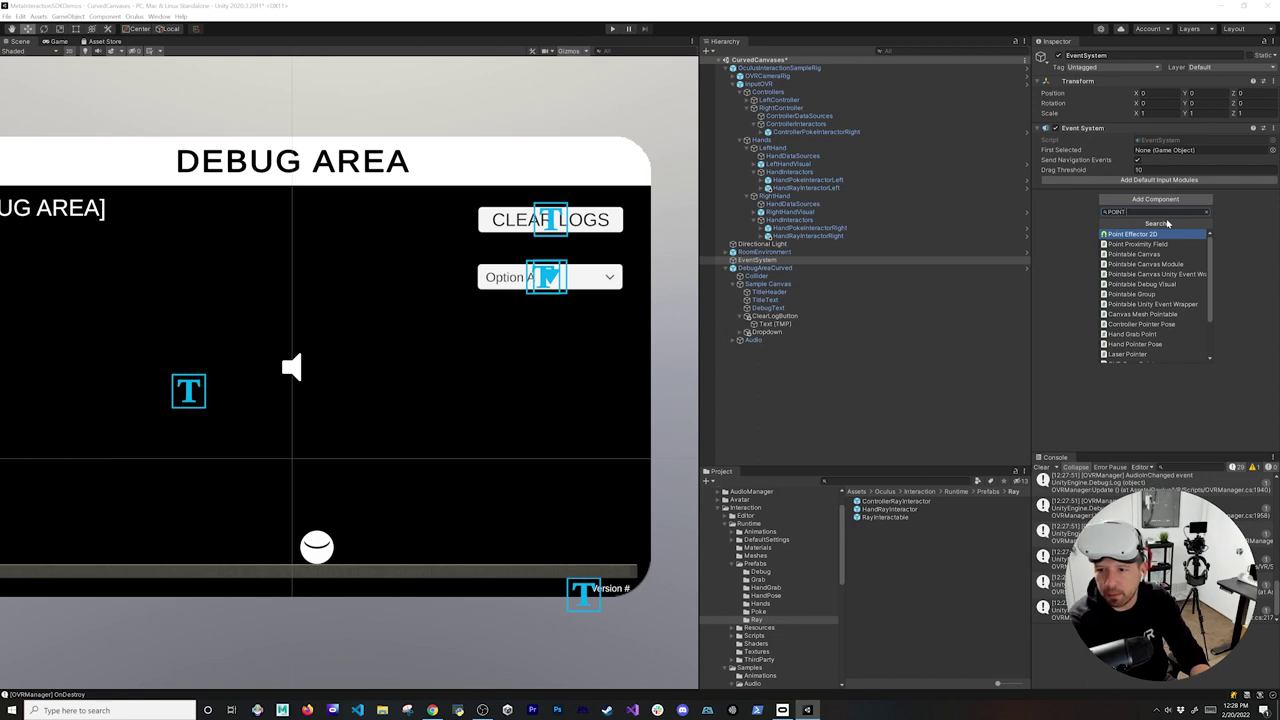
text( MO)
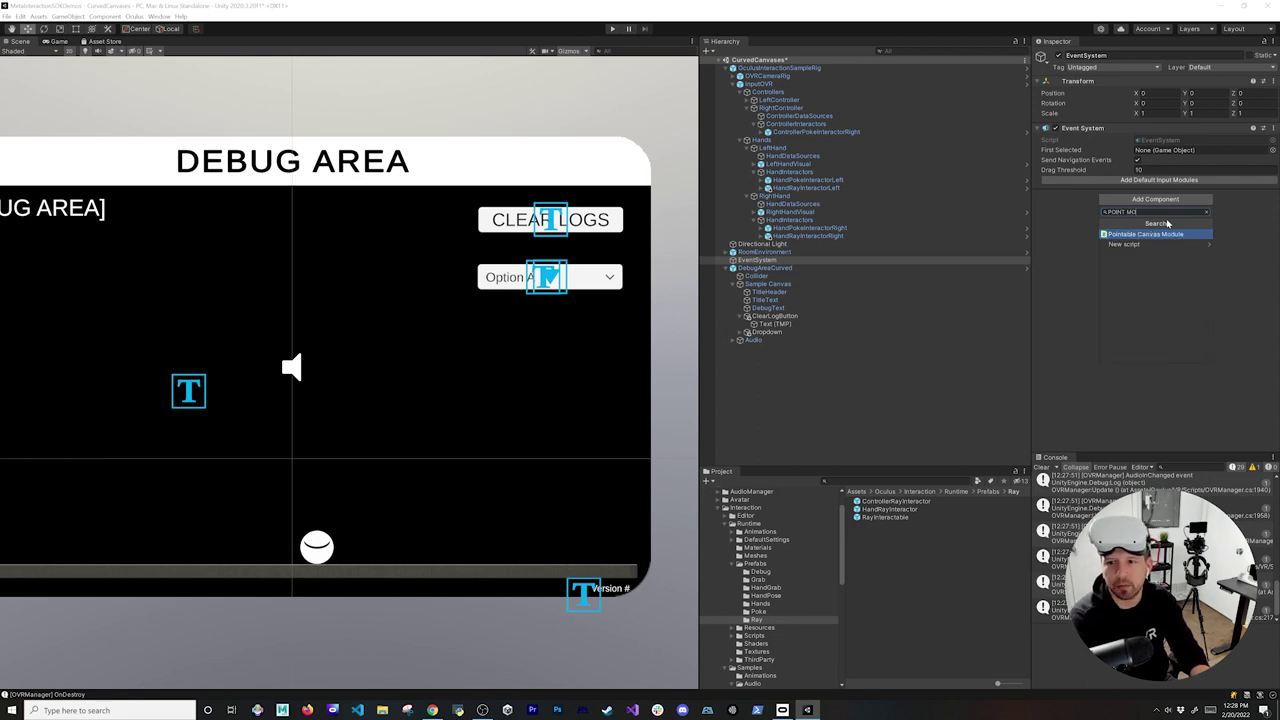
key(Return)
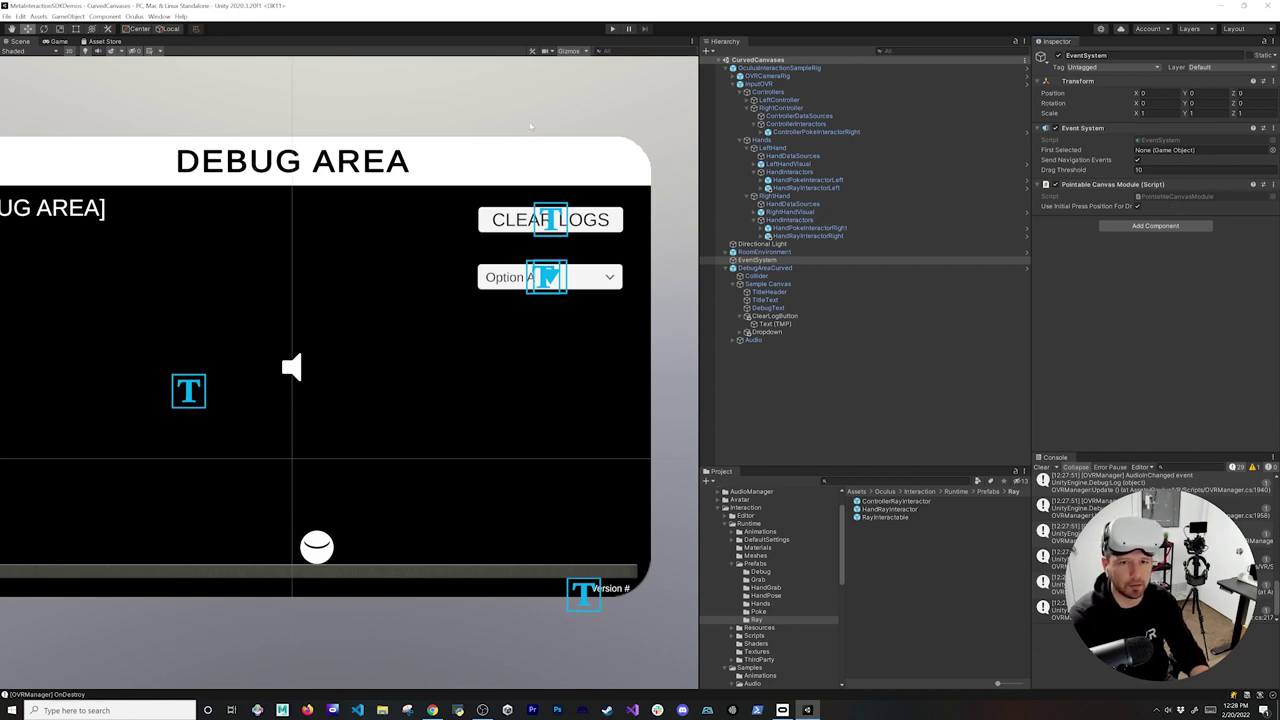
Step: Run the scene with the Pointable Canvas Module on EventSystem to test the canvas controls
click(612, 29)
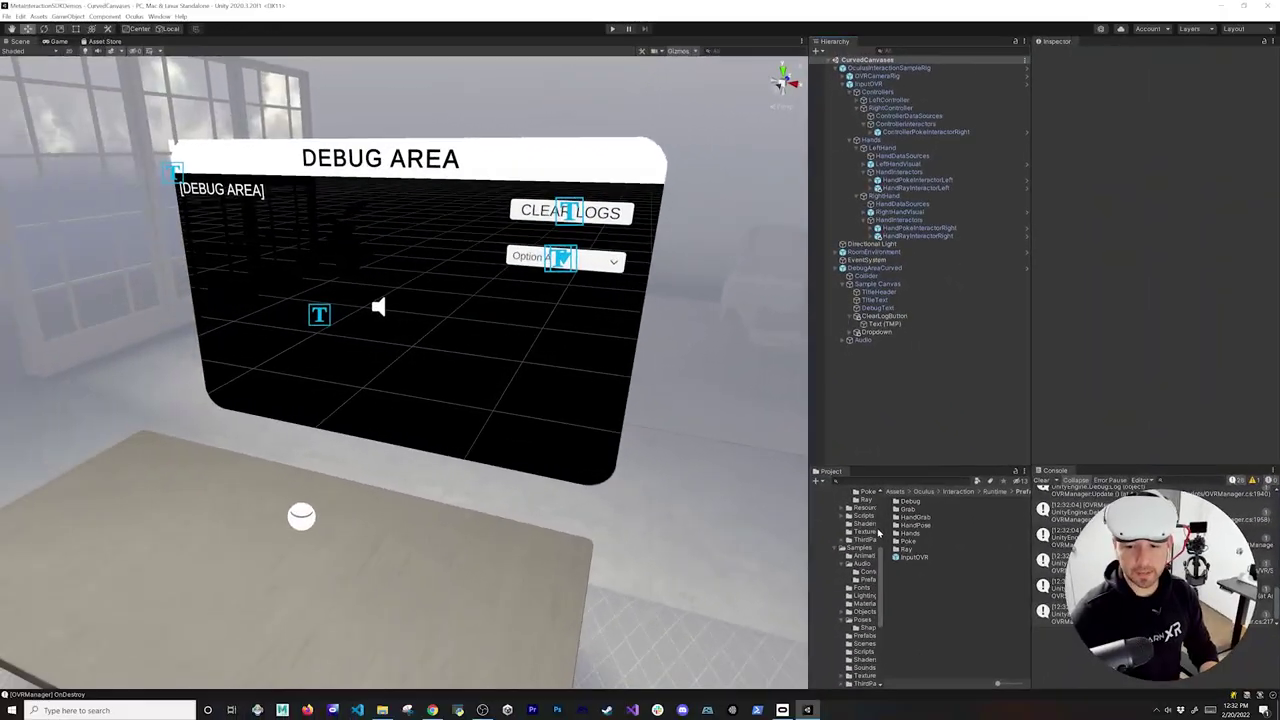
Step: Add the OculusInteractionSamplesButtonMenu prefab from the Interaction Samples Prefabs folder to the CurvedCanvases scene
click(258, 402)
alt+drag(222, 398, 305, 377)
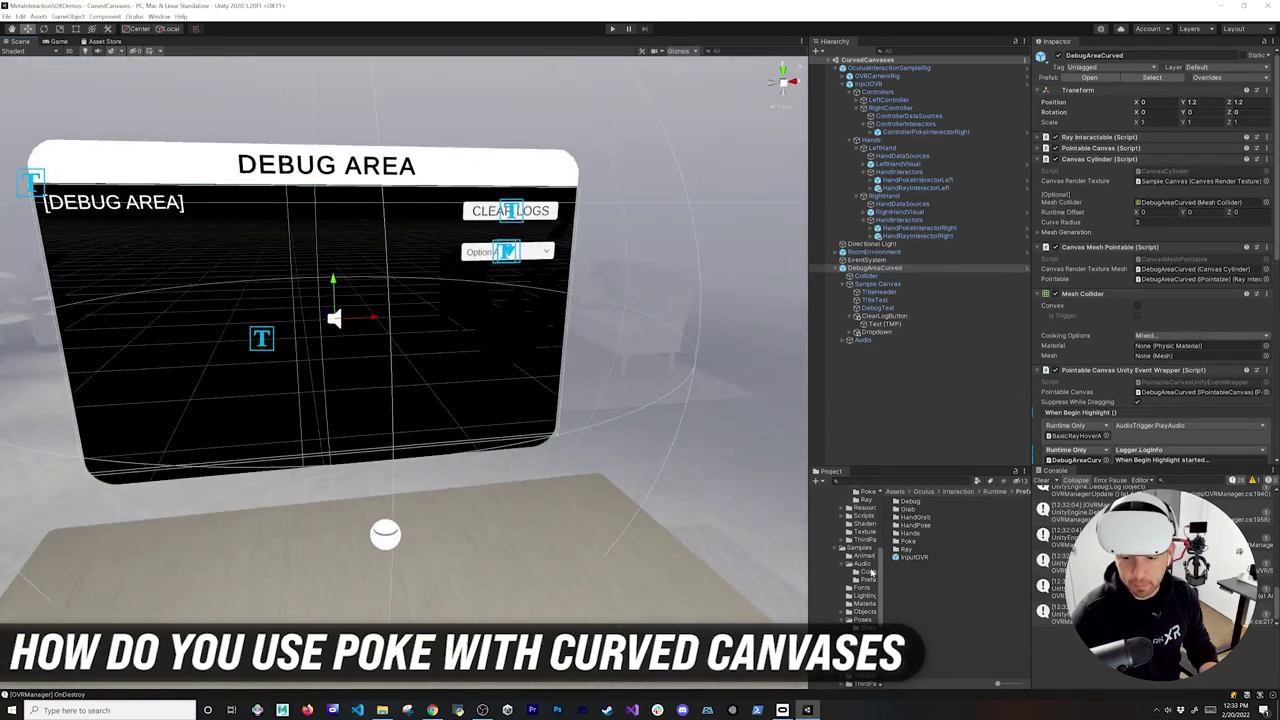
scroll(872, 566, down, 3)
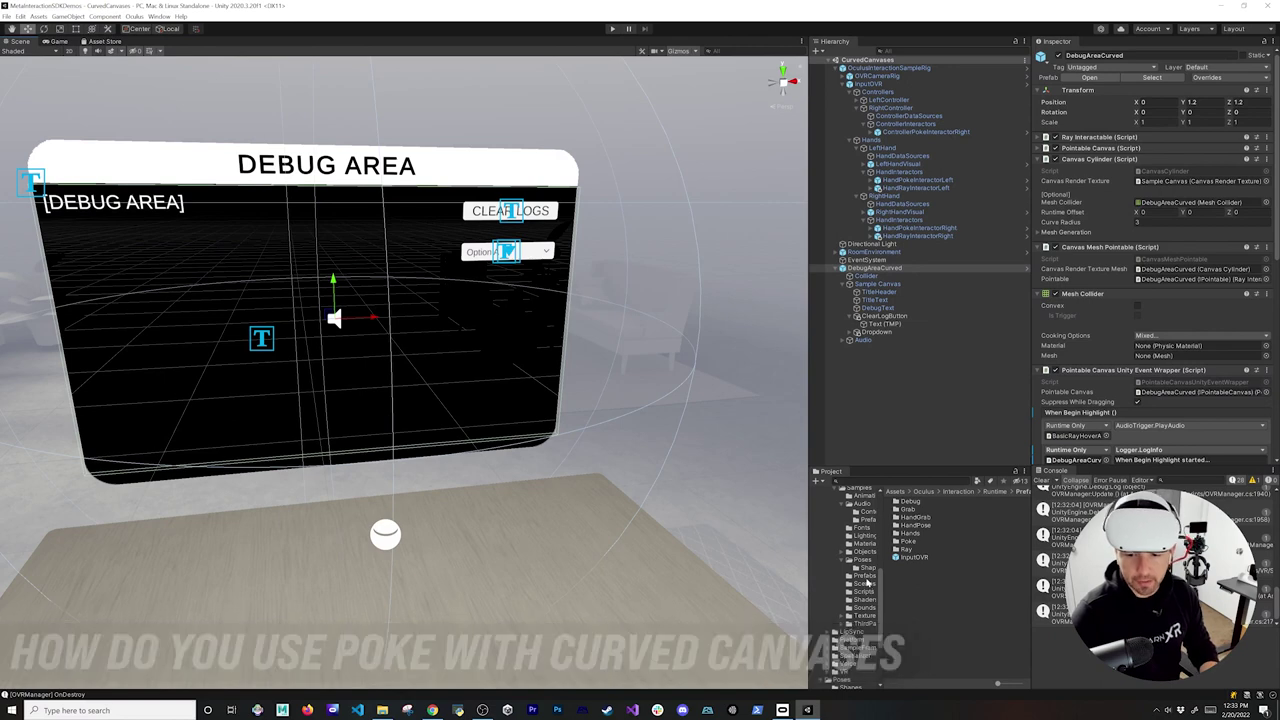
click(866, 577)
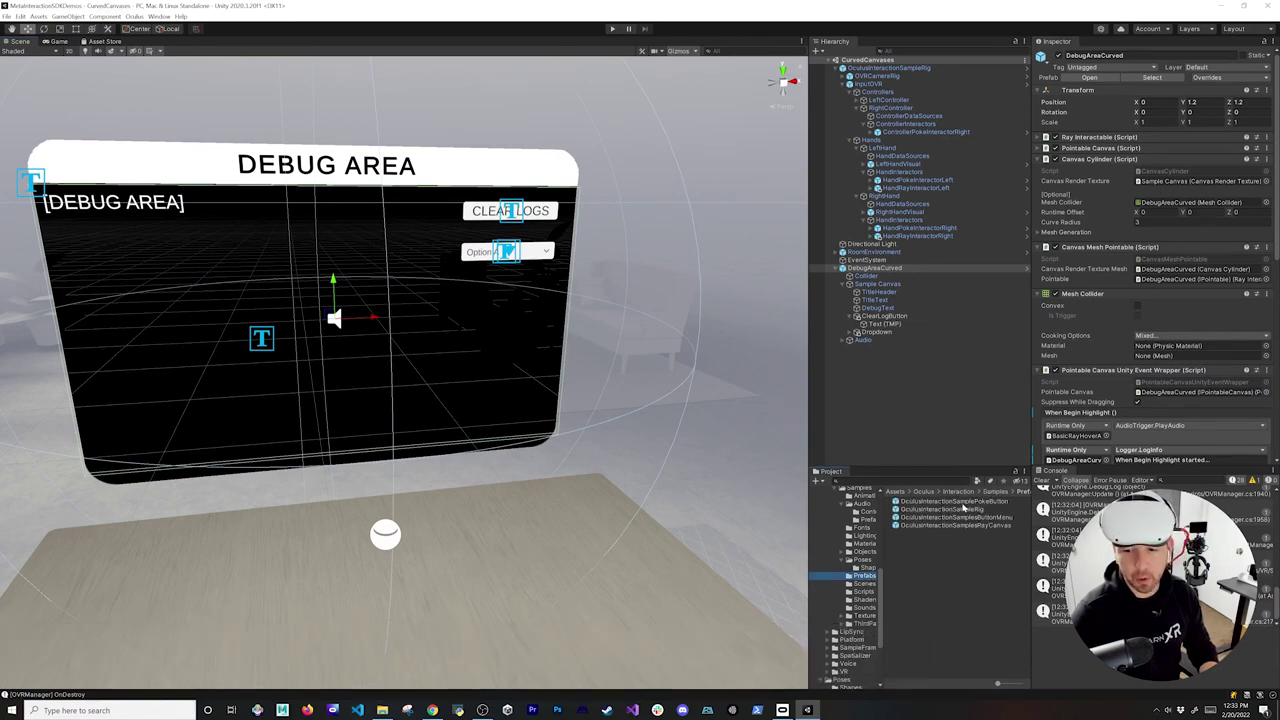
click(973, 502)
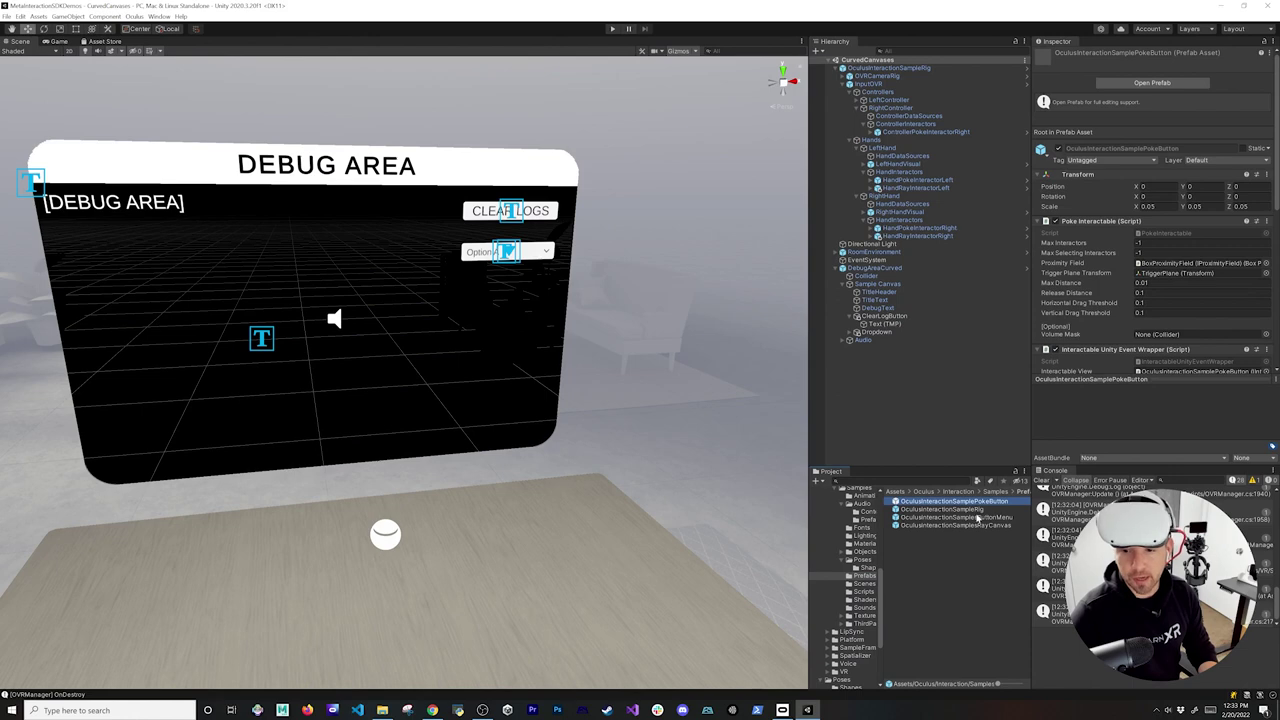
click(976, 518)
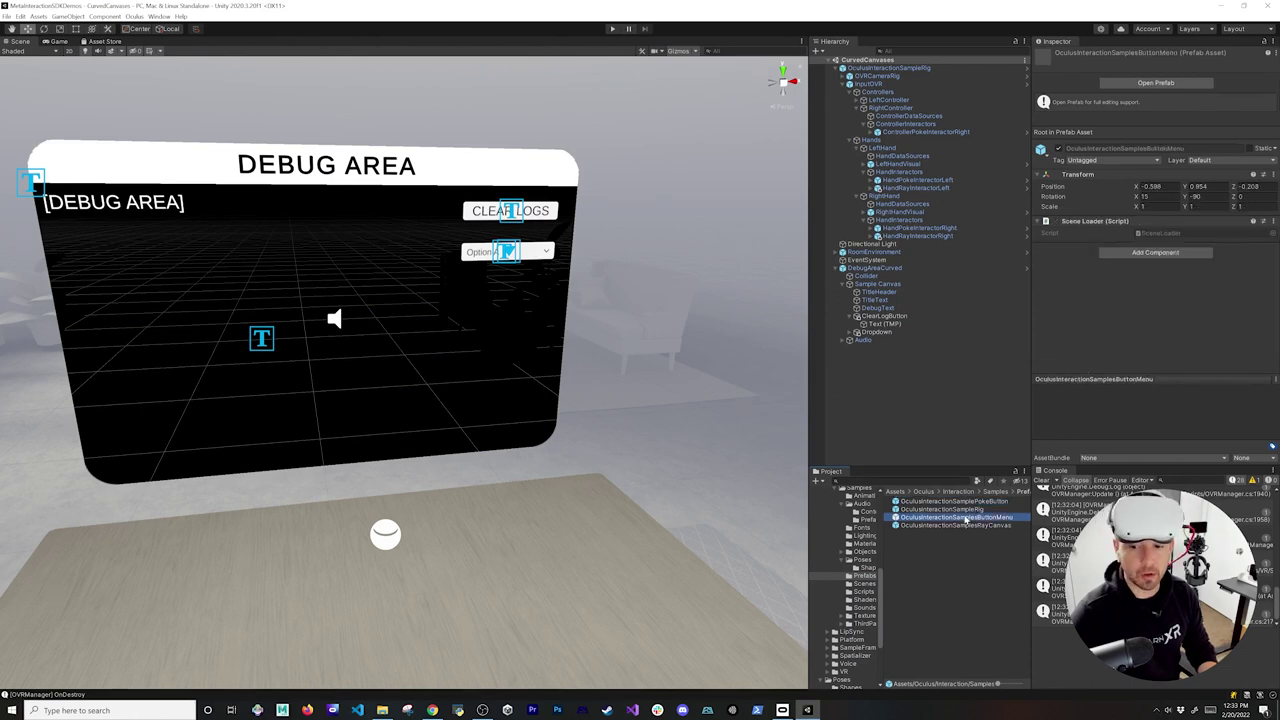
drag(966, 519, 971, 406)
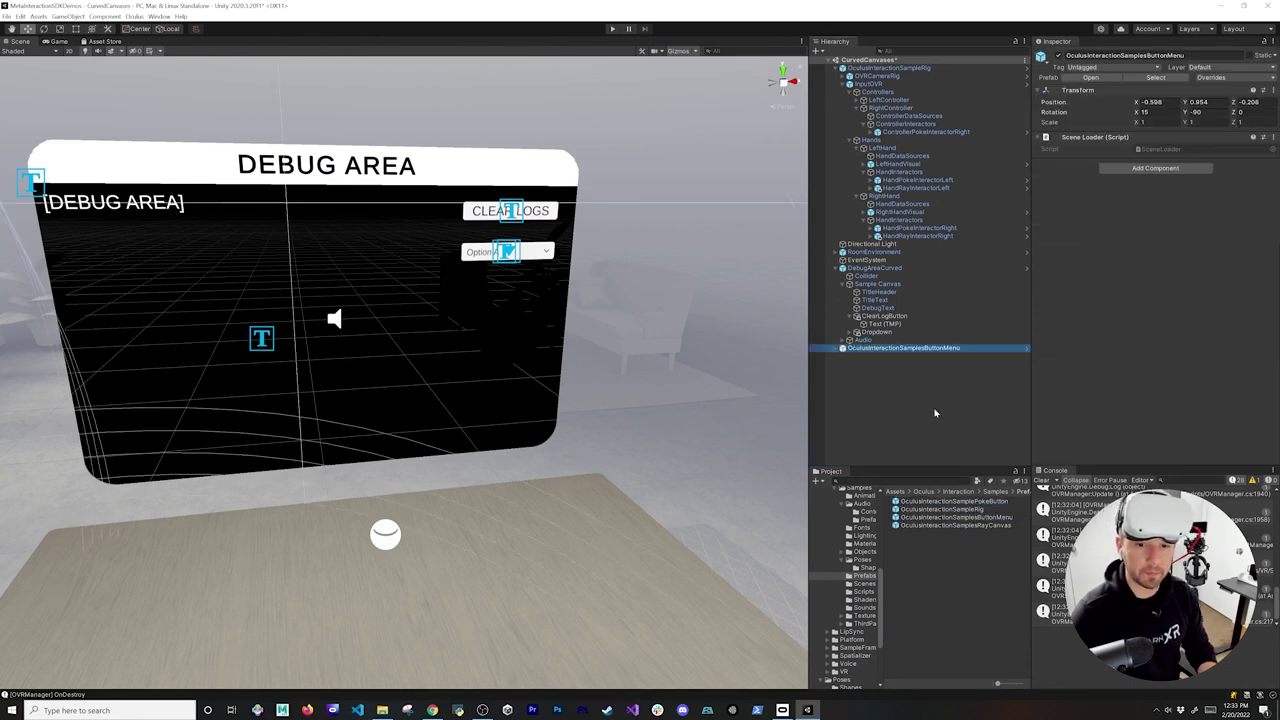
Step: Examine the added button menu from several angles, including its placement beside the table and debug canvas
key(f)
alt+drag(534, 492, 455, 478)
alt+middle_drag(455, 478, 563, 516)
alt+right_drag(548, 482, 580, 532)
alt+drag(579, 531, 401, 530)
mouse_move(251, 517)
mouse_down()
mouse_move(306, 489)
mouse_move(271, 511)
mouse_up()
key(ctrl+z)
alt+drag(420, 553, 360, 476)
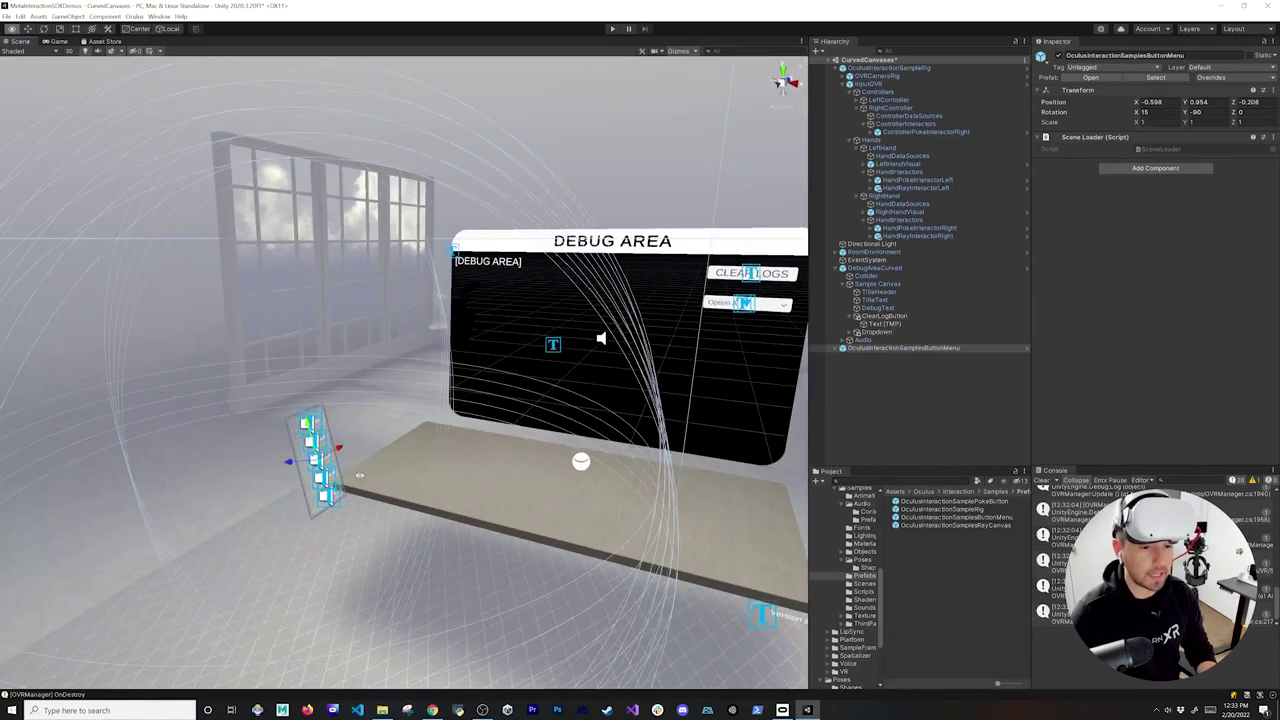
alt+right_drag(360, 476, 470, 510)
alt+middle_drag(485, 508, 612, 470)
alt+middle_drag(577, 534, 516, 470)
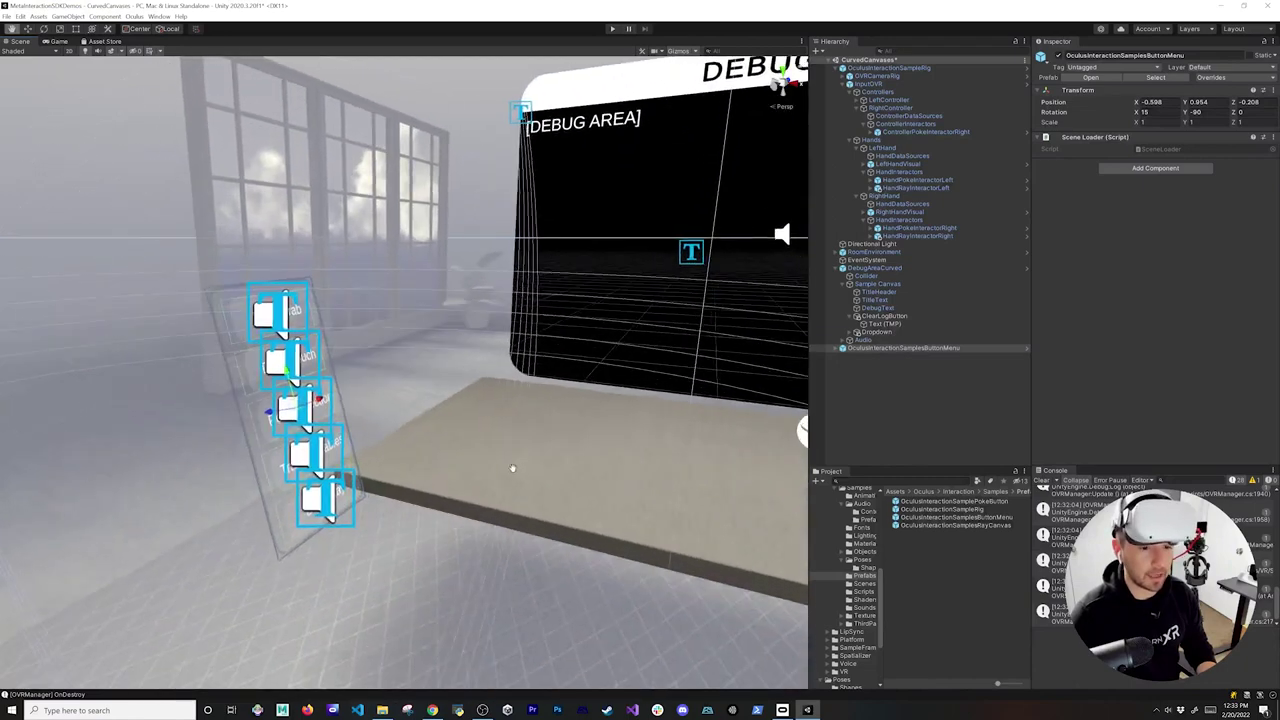
alt+drag(516, 470, 309, 404)
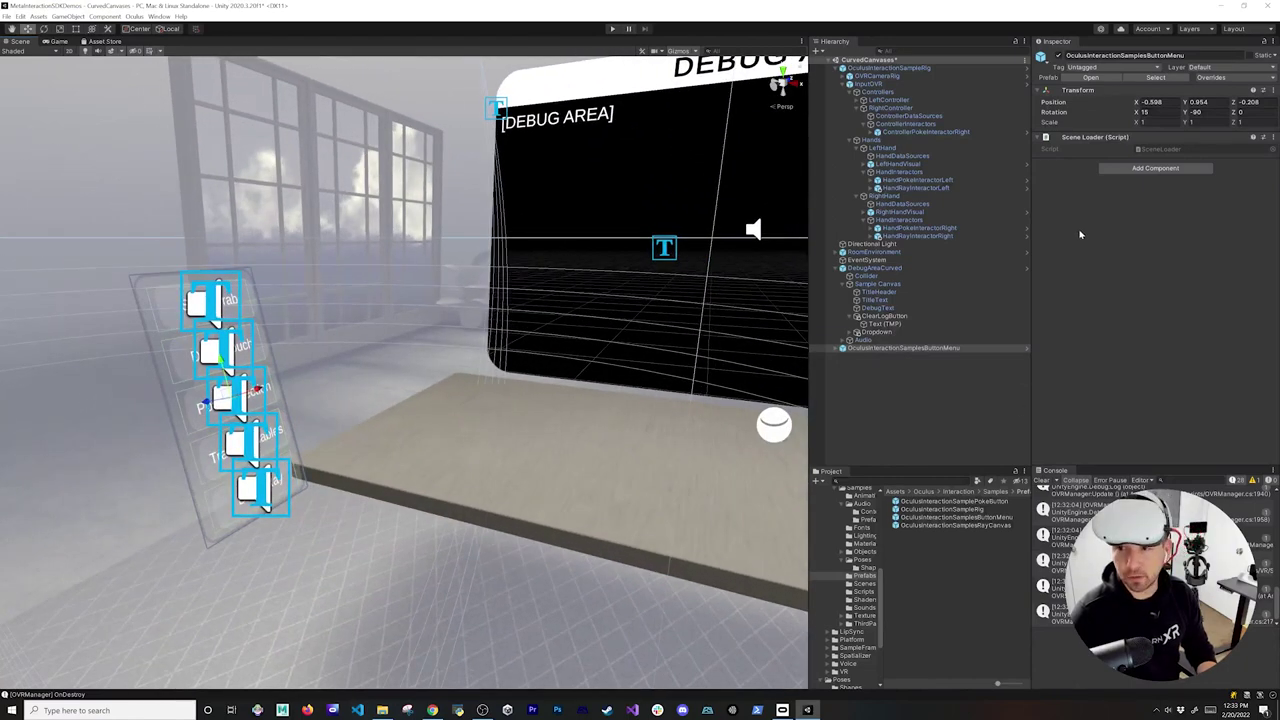
Step: Play the scene to test the poke button menu's scene loading, and stop it
click(613, 30)
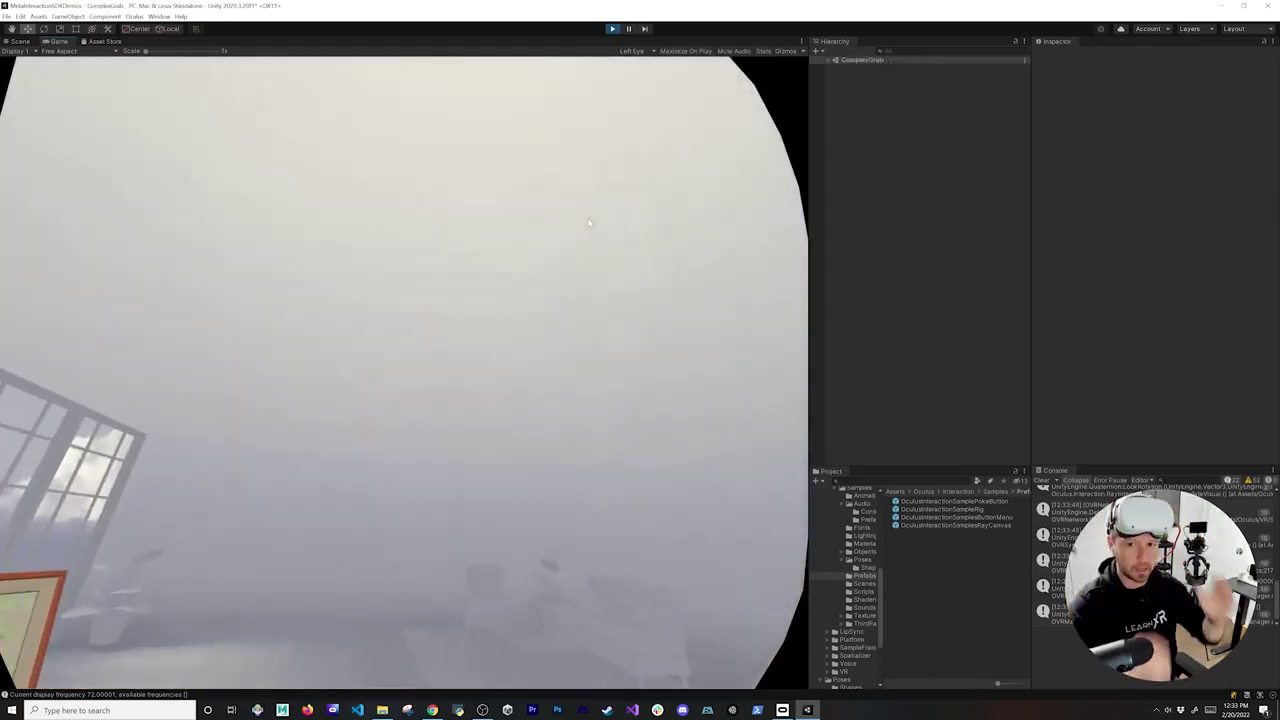
click(614, 29)
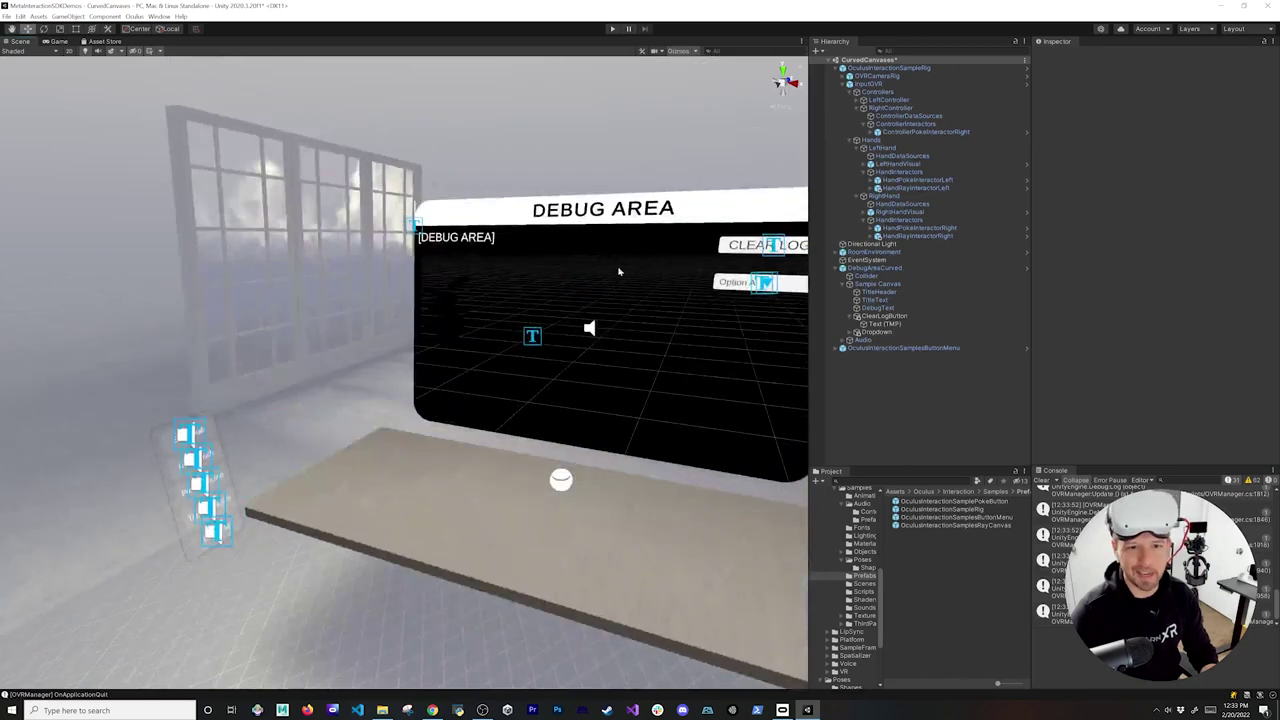
middle_drag(613, 272, 593, 270)
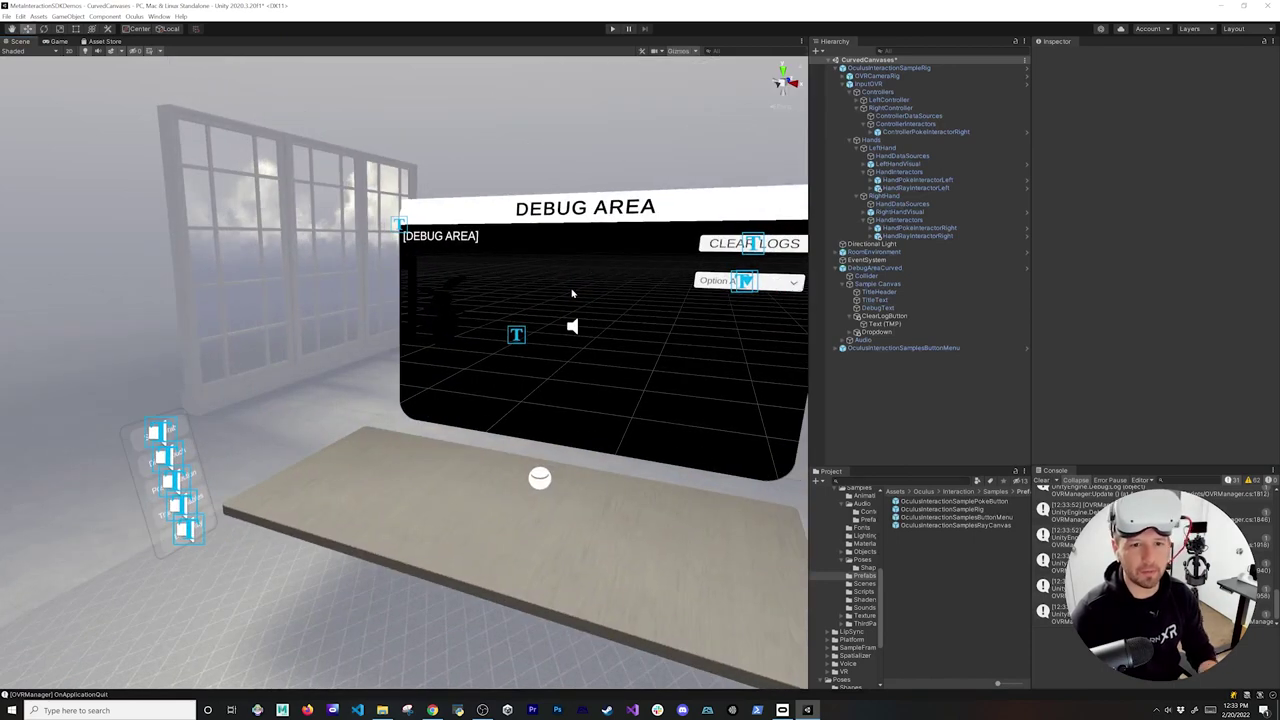
scroll(578, 336, down, 3)
scroll(579, 334, up, 3)
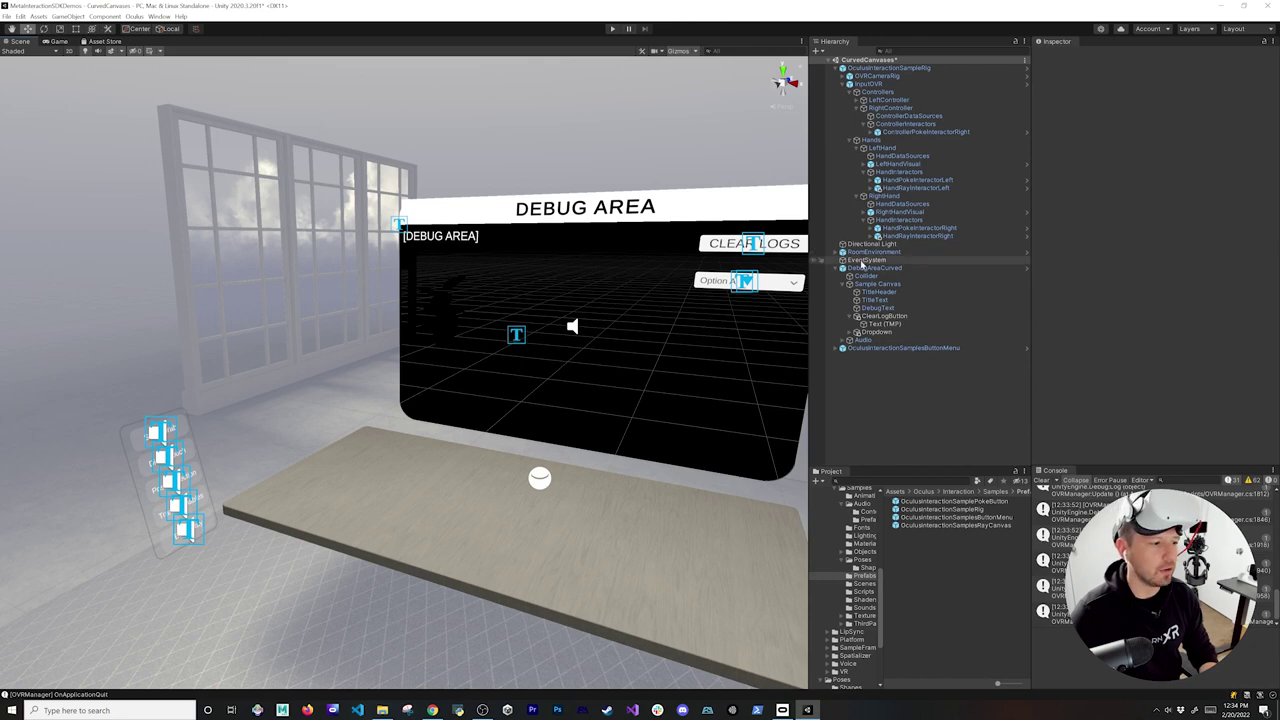
Step: Inspect the Basic Grab button's poke settings in OculusInteractionSamplesButtonMenu, and select the right hand's HandPokeInteractorRight
click(902, 348)
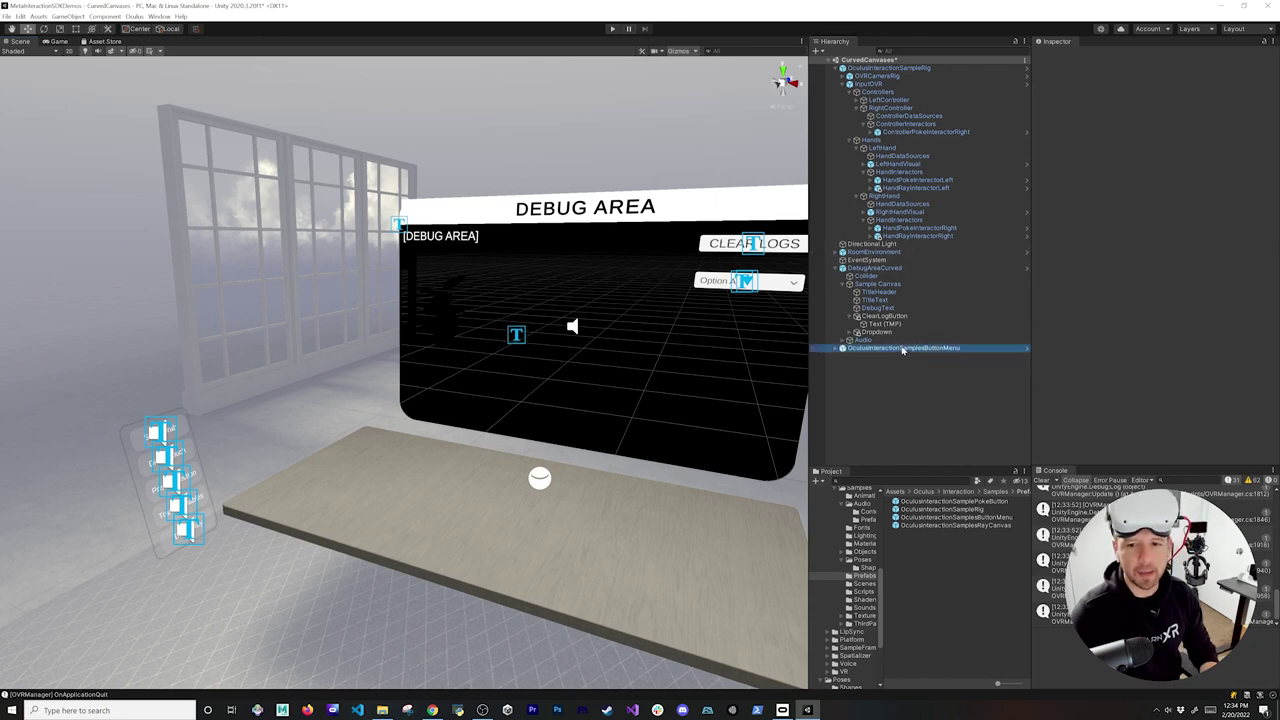
click(836, 348)
click(870, 364)
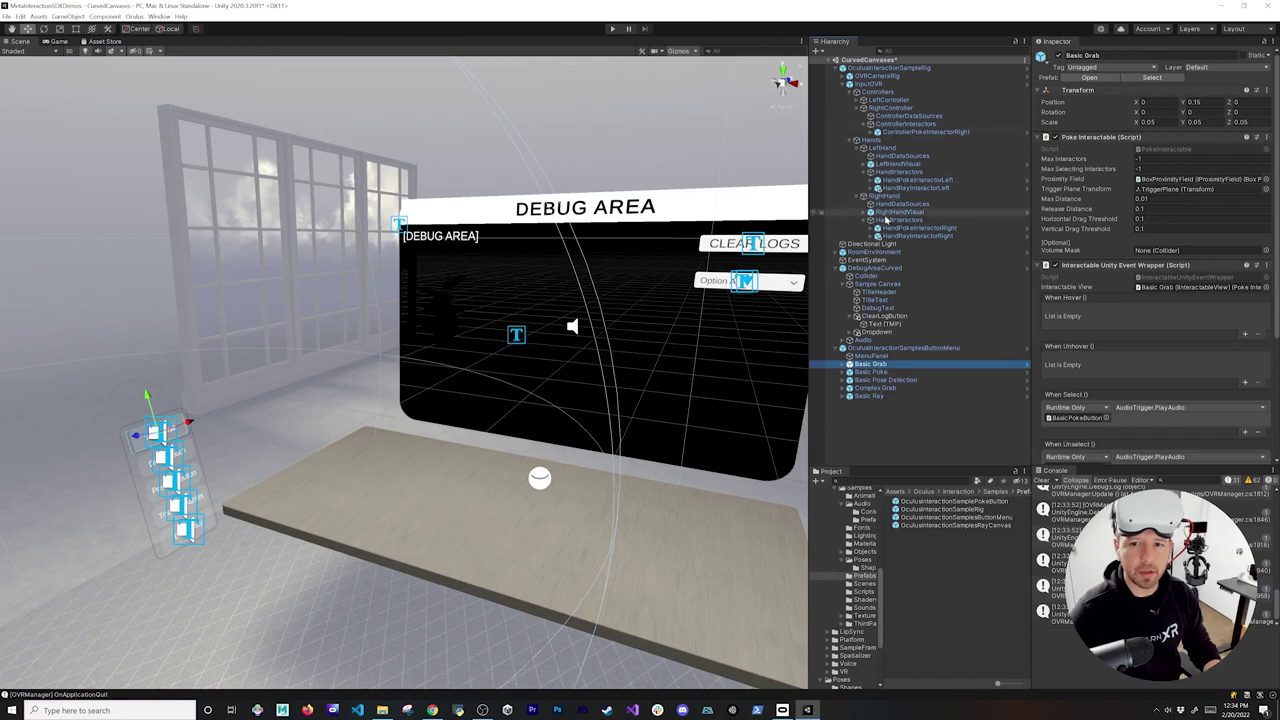
click(897, 229)
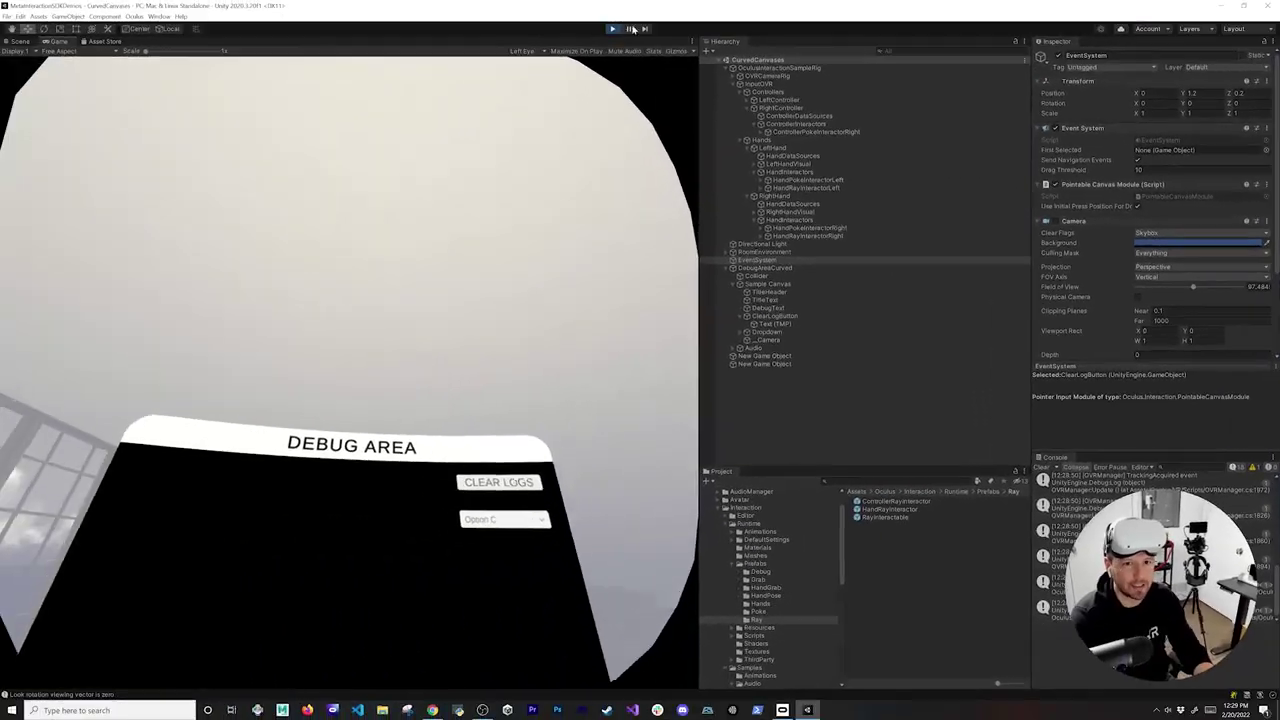
Step: Stop the running scene and look through the Oculus Interaction Runtime and Samples folders in the project assets
click(613, 29)
scroll(640, 272, down, 1)
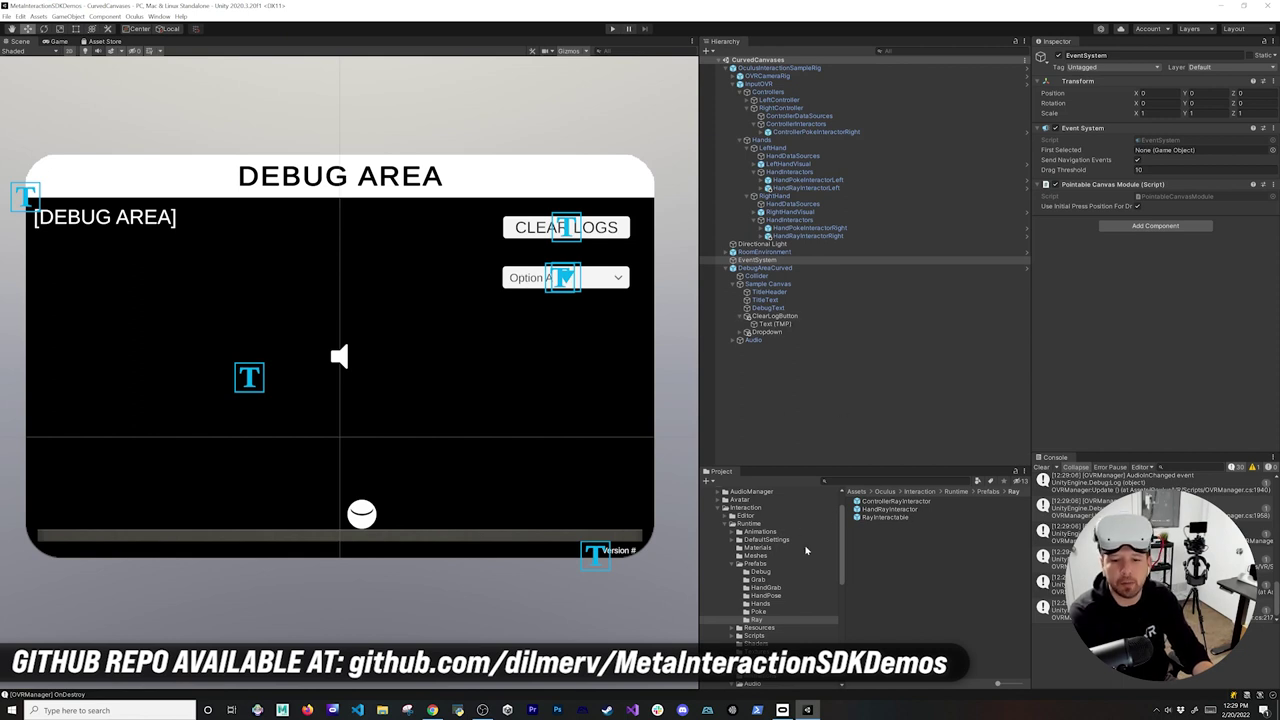
scroll(775, 560, up, 2)
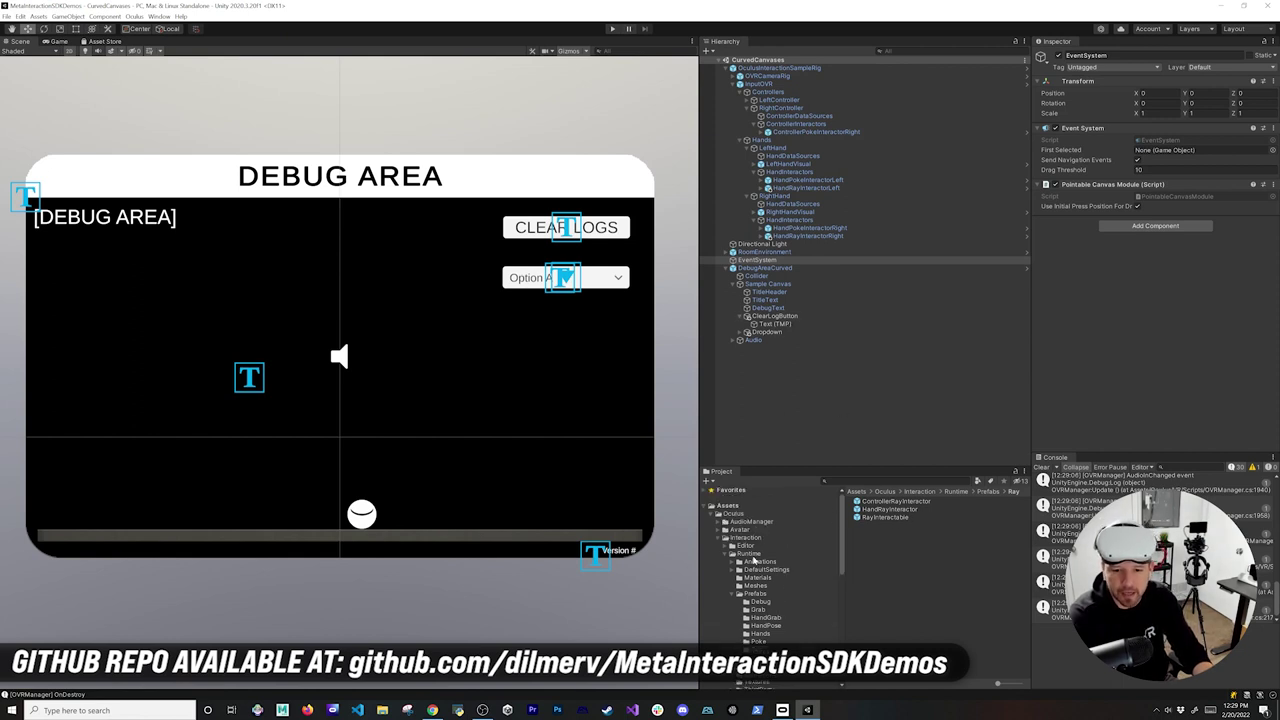
scroll(760, 570, down, 3)
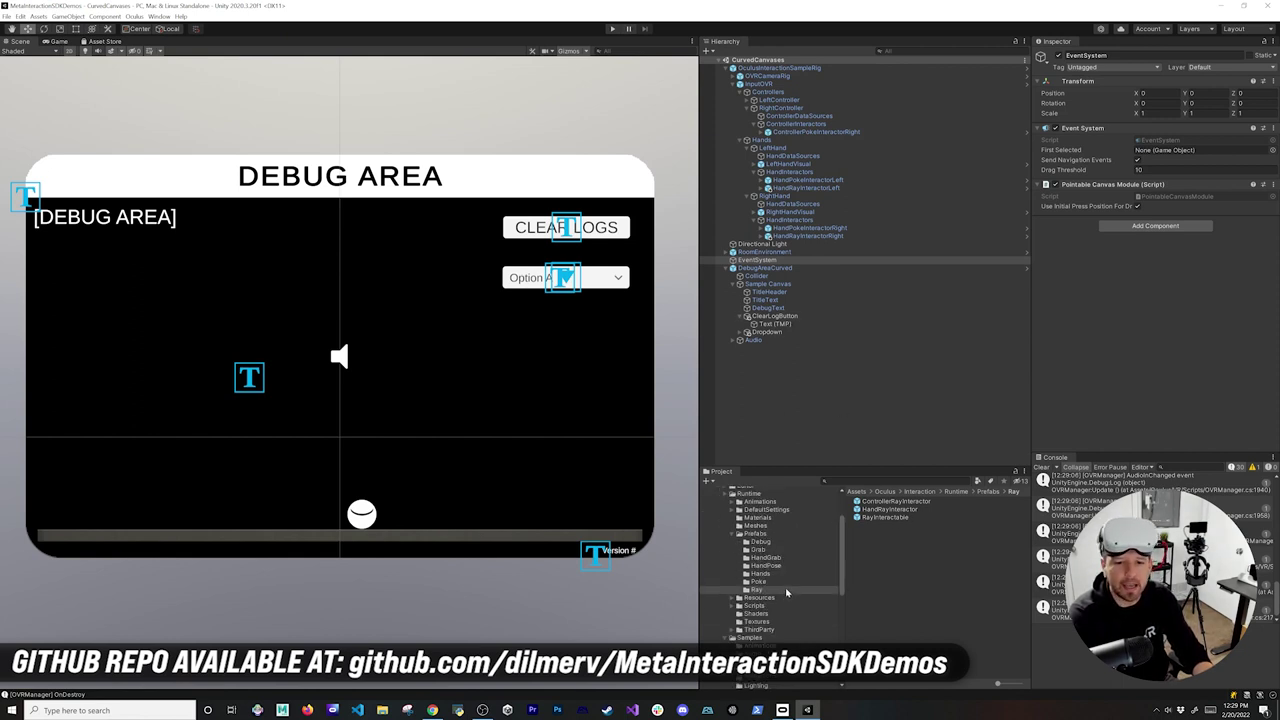